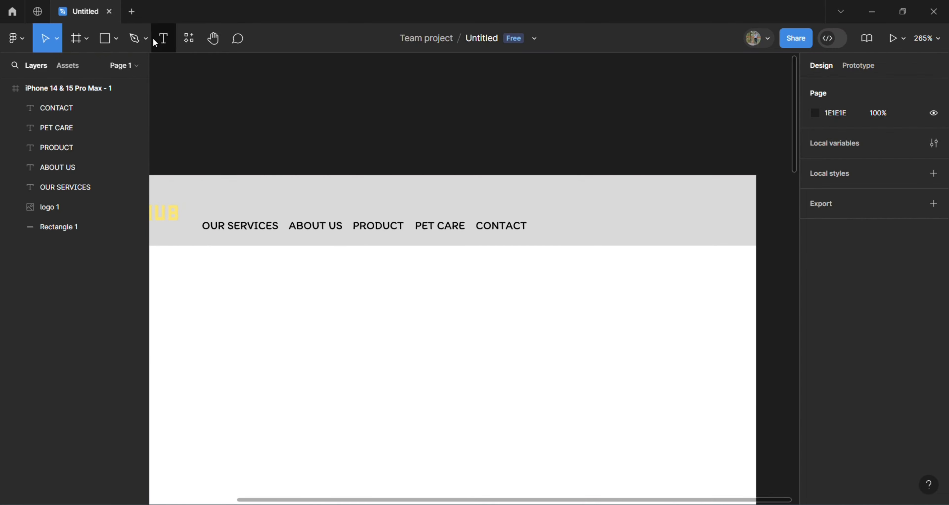
Step: Draw a 40 × 12 rectangle in the header beside CONTACT, filled 3C80A6 with a corner radius of 2
click(116, 38)
click(96, 68)
scroll(392, 291, up, 2)
mouse_move(509, 201)
mouse_down()
mouse_move(604, 227)
mouse_move(591, 226)
mouse_up()
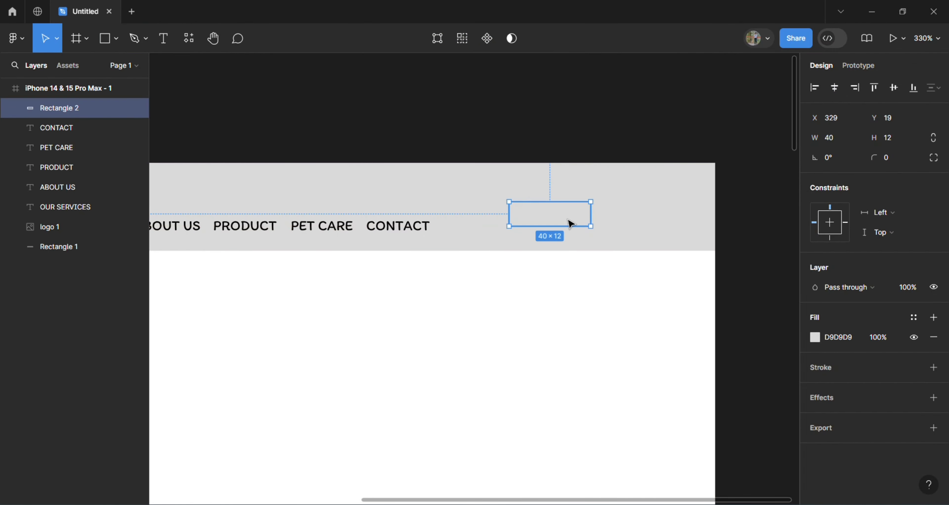
click(815, 337)
click(747, 237)
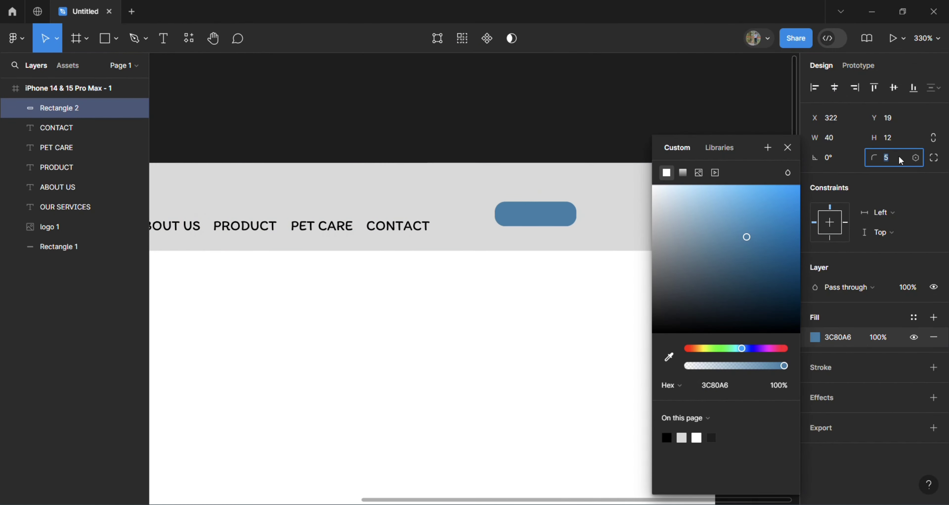
click(586, 287)
Step: Duplicate the blue button rectangle beside the original and create SIGN IN and REGISTER labels below from copies of the CONTACT text
drag(551, 215, 667, 219)
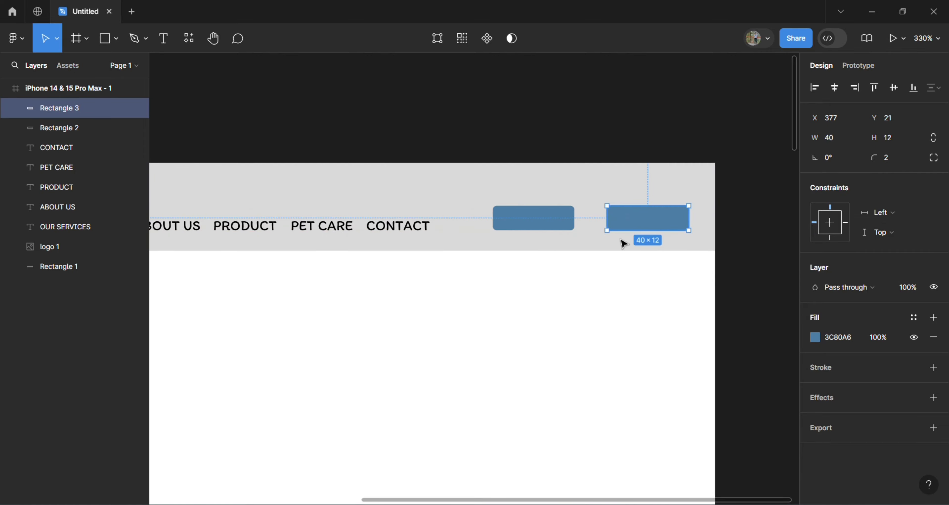
click(590, 276)
drag(418, 228, 611, 294)
key(Escape)
double_click(608, 294)
text(REGISTER)
click(522, 291)
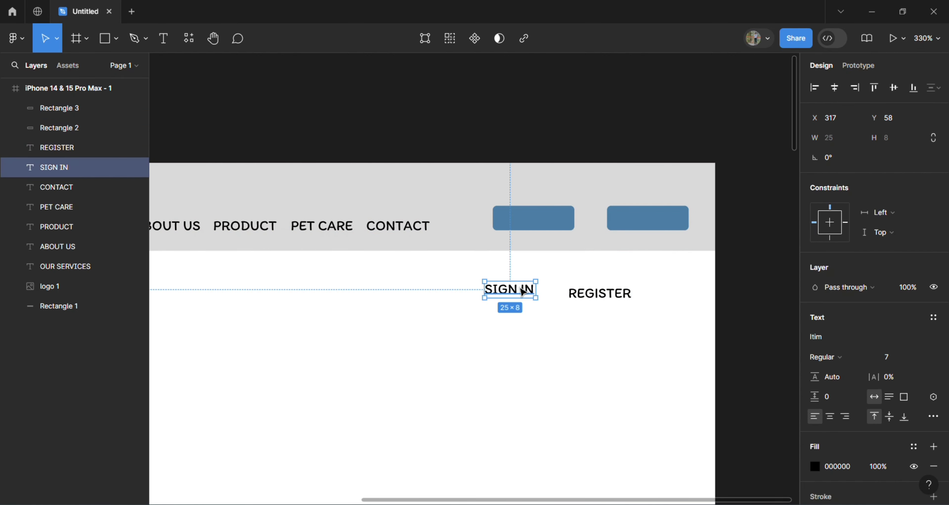
Step: Fill the SIGN IN text with white, place it over the first blue button and bring it to the front
click(815, 467)
click(696, 438)
drag(509, 290, 531, 218)
right_click(531, 217)
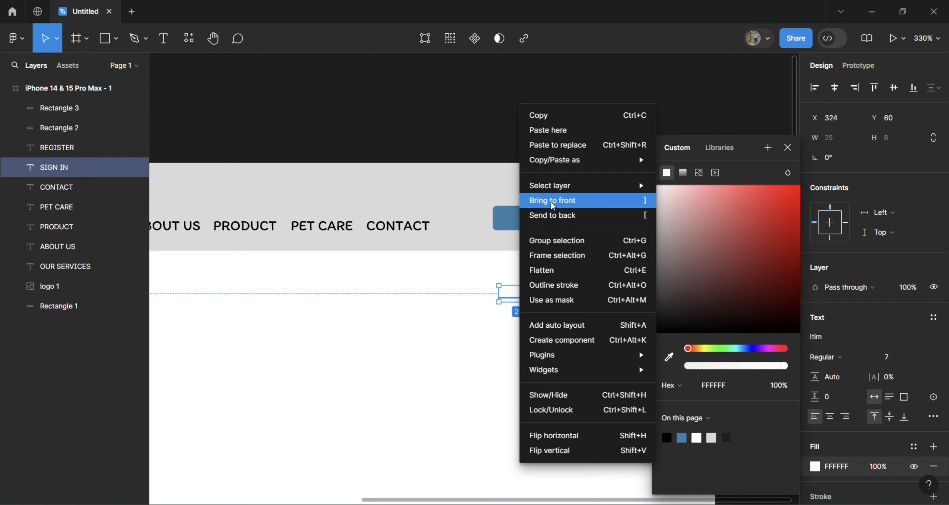
click(551, 199)
key(Escape)
key(Escape)
Step: Delete the second blue rectangle and the loose REGISTER text
click(644, 224)
key(Delete)
click(600, 294)
key(Delete)
Step: Duplicate the SIGN IN button with its label beside it and change the copy's text to REGISTER
click(580, 230)
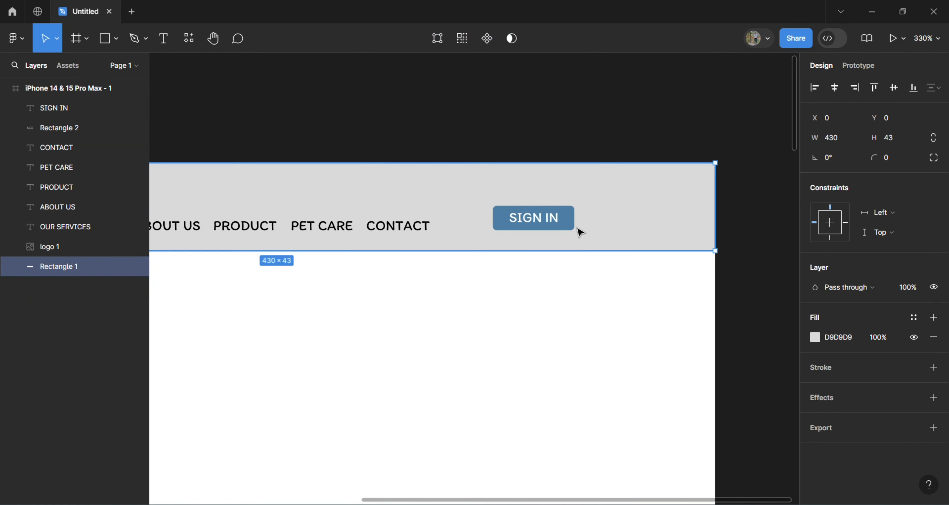
click(568, 217)
alt+drag(568, 218, 655, 218)
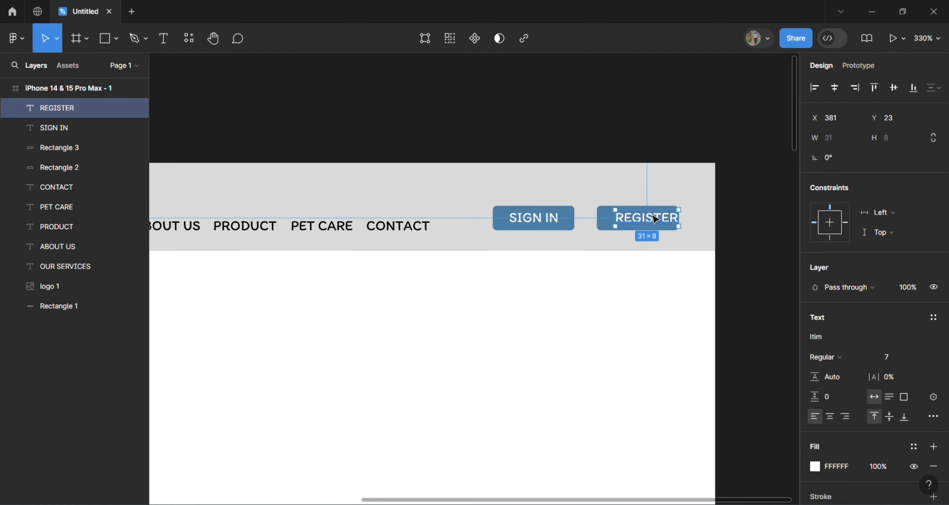
click(614, 335)
Step: Delete the grey header background rectangle and adjust the positions of the logo and menu links
ctrl+scroll(614, 335, down, 5)
scroll(568, 246, left, 3)
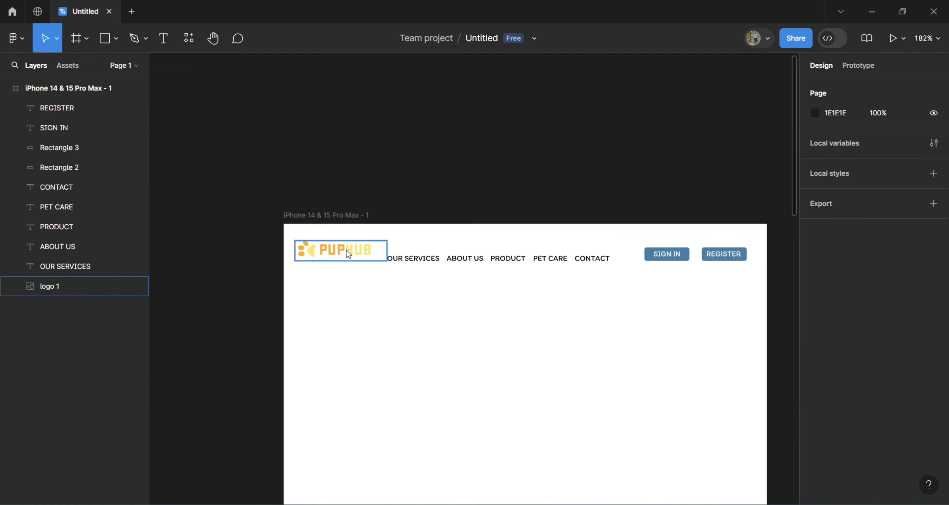
drag(349, 253, 342, 253)
mouse_move(431, 258)
mouse_down()
mouse_move(549, 258)
mouse_move(417, 263)
mouse_up()
click(597, 262)
click(450, 332)
scroll(450, 333, down, 1)
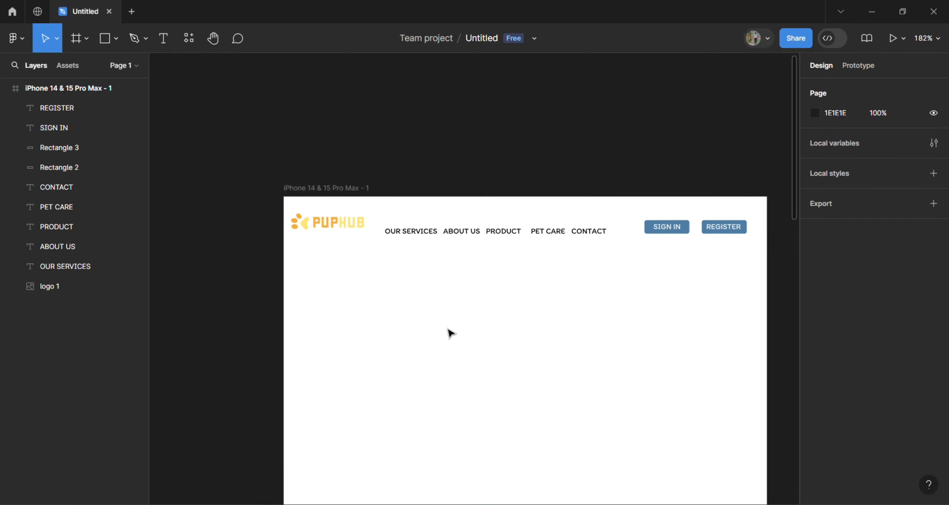
Step: Set the SIGN IN button rectangle's fill to 124C5F
ctrl+scroll(451, 334, up, 1)
click(713, 244)
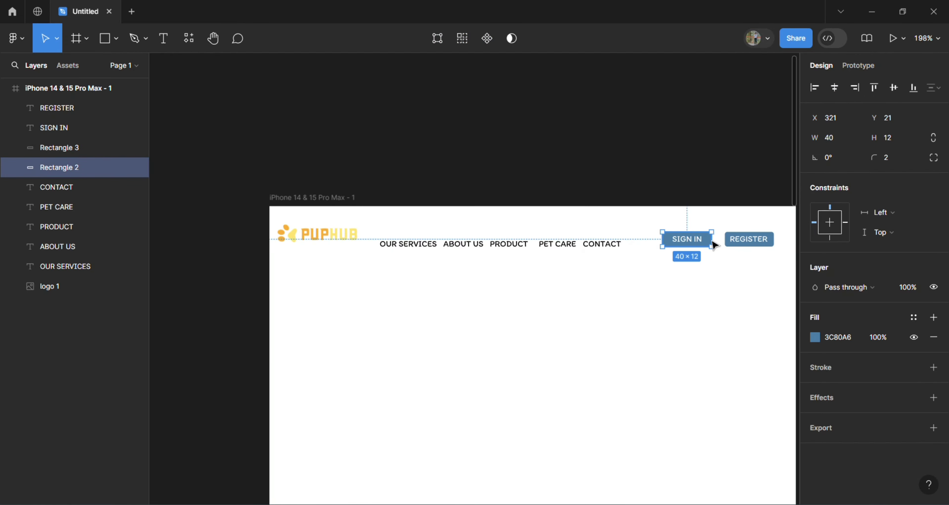
click(850, 336)
text(124C5F)
key(Return)
click(771, 244)
click(707, 243)
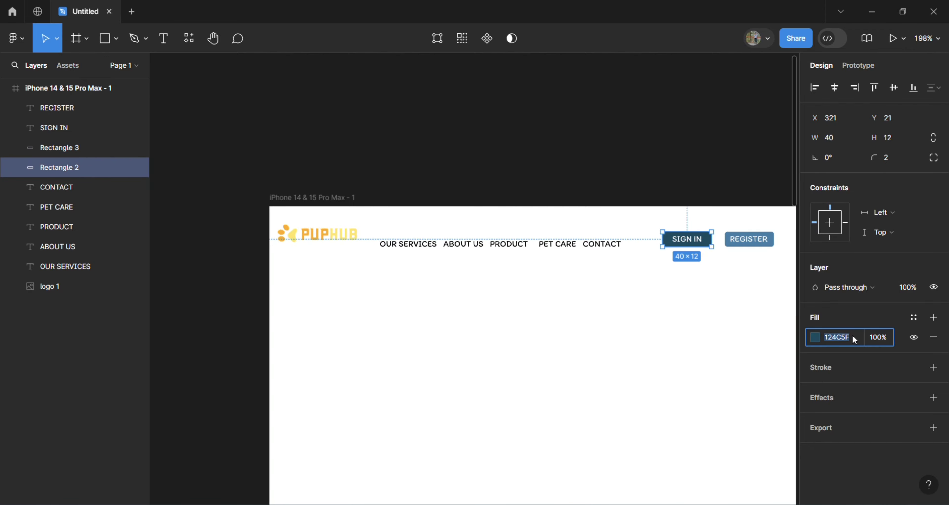
Step: Set the REGISTER label's text color to 124C5F
click(756, 240)
text(124C5F)
key(Return)
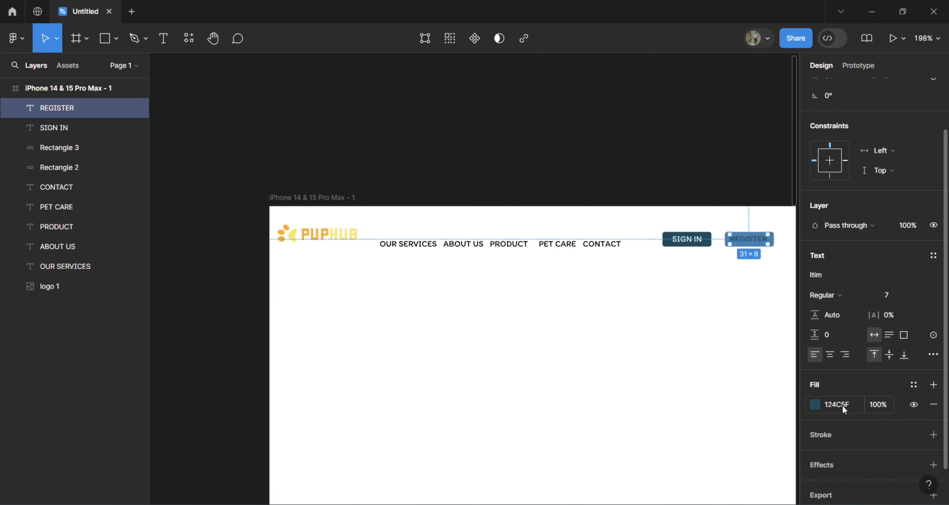
click(773, 283)
Step: Set the REGISTER button rectangle's fill to C7E7E1
click(772, 243)
click(849, 336)
text(C)
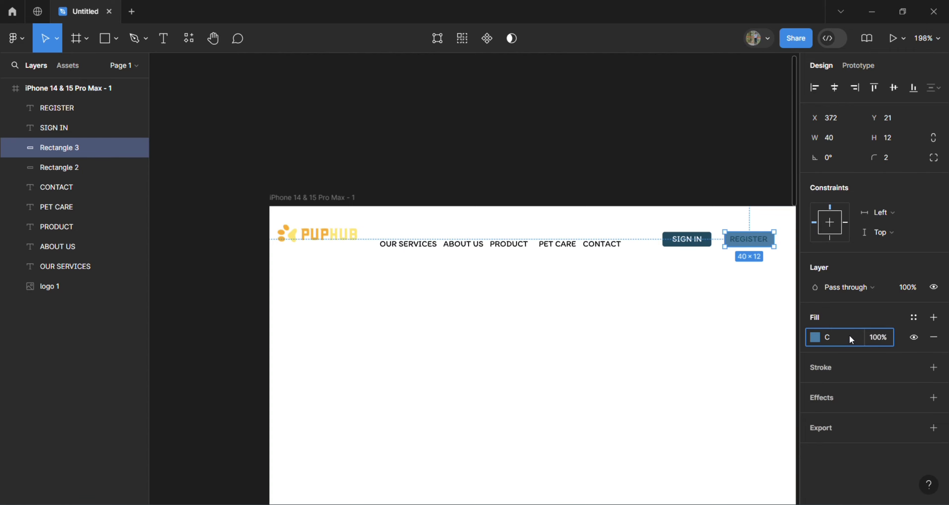
text(7E7E1)
key(Return)
click(670, 329)
Step: Group the logo, menu links and both buttons, and name the group NAV
scroll(670, 330, down, 3)
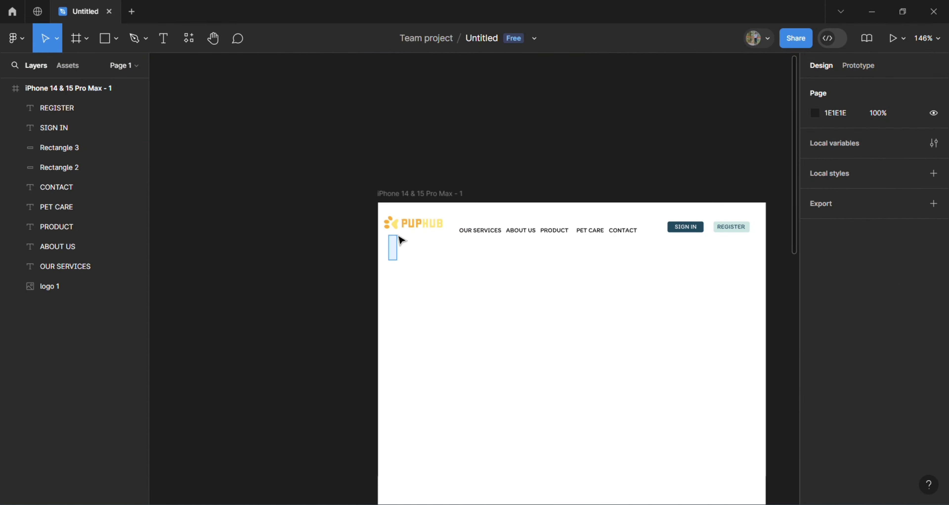
drag(401, 238, 766, 213)
key(ctrl+g)
double_click(51, 109)
text(NAV)
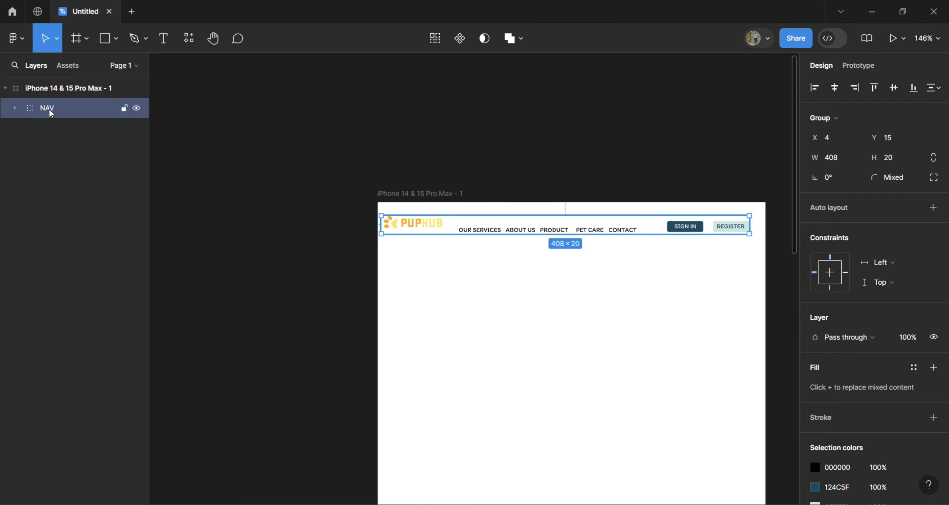
click(391, 347)
Step: Place the "blob 2" dog image in the hero area below the navigation
scroll(587, 356, down, 2)
click(116, 38)
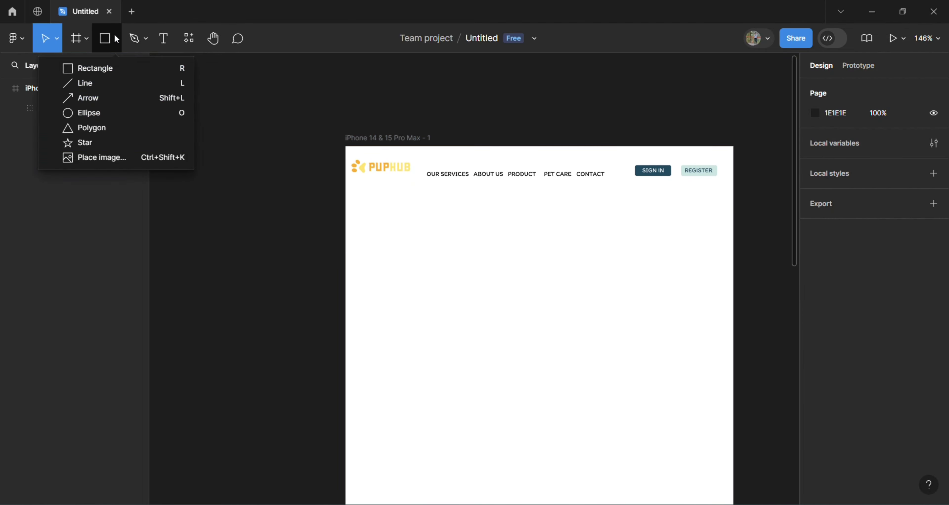
click(99, 156)
scroll(358, 199, down, 5)
scroll(358, 198, up, 5)
double_click(282, 106)
click(650, 296)
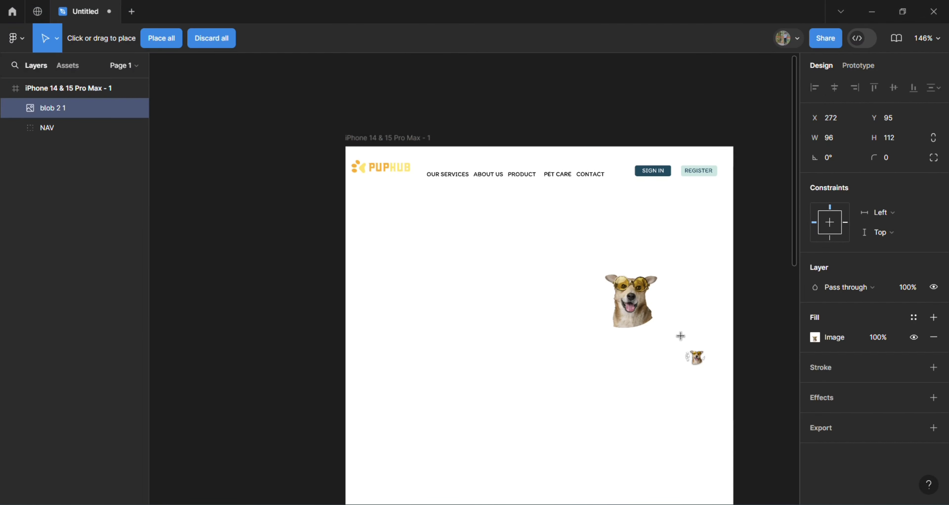
Step: Enlarge the dog image and position it below the SIGN IN and REGISTER buttons
scroll(643, 306, up, 3)
double_click(643, 306)
drag(608, 342, 623, 276)
click(789, 183)
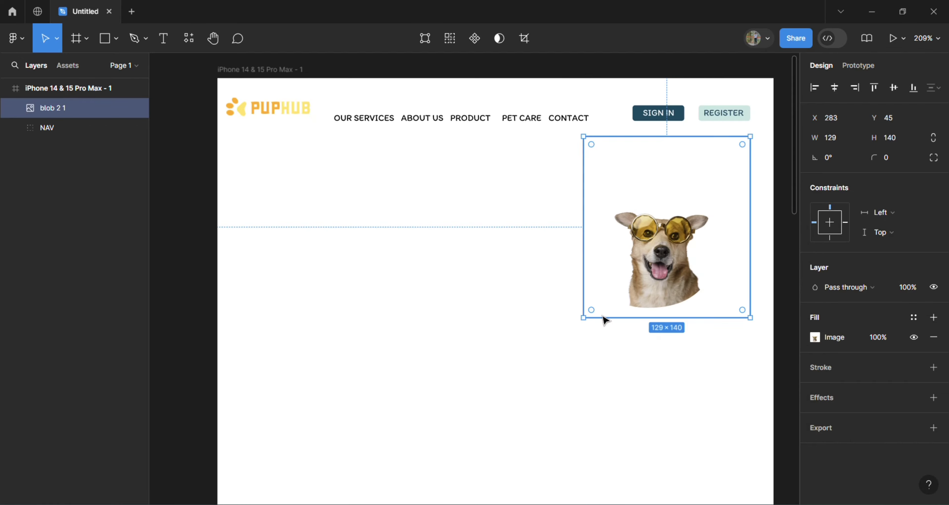
drag(586, 318, 571, 357)
drag(701, 271, 715, 252)
Step: Draw an ellipse about 175 × 180 beside the dog image and send it to the back
click(116, 37)
click(90, 112)
mouse_move(459, 210)
mouse_down()
mouse_move(646, 395)
mouse_move(643, 378)
mouse_up()
right_click(524, 284)
click(536, 233)
drag(580, 317, 542, 309)
drag(606, 370, 649, 436)
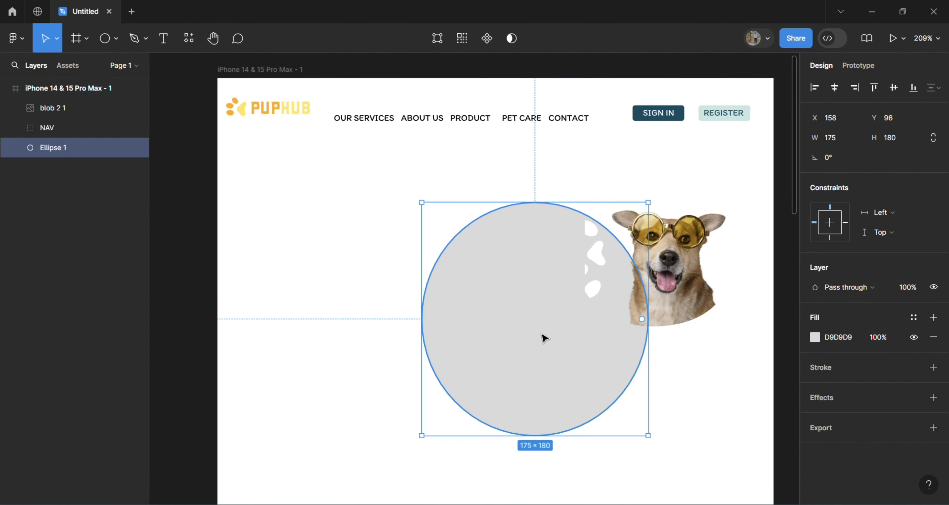
Step: Move the ellipse behind the dog image and fill it with soft yellow
drag(543, 336, 662, 281)
click(817, 339)
drag(718, 213, 747, 202)
click(532, 439)
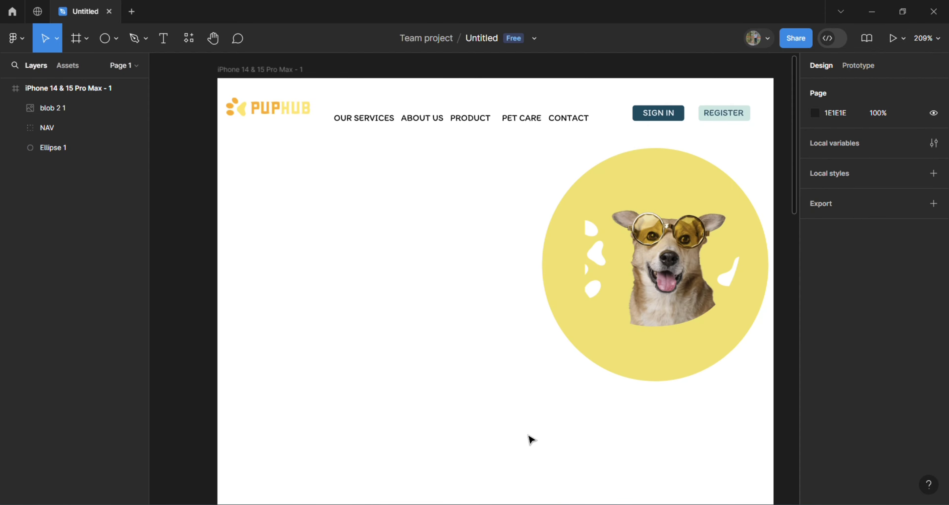
Step: Place the "small image 1" dog picture by the upper-left edge of the yellow circle
click(120, 37)
click(103, 157)
scroll(239, 132, down, 3)
key(Return)
click(526, 201)
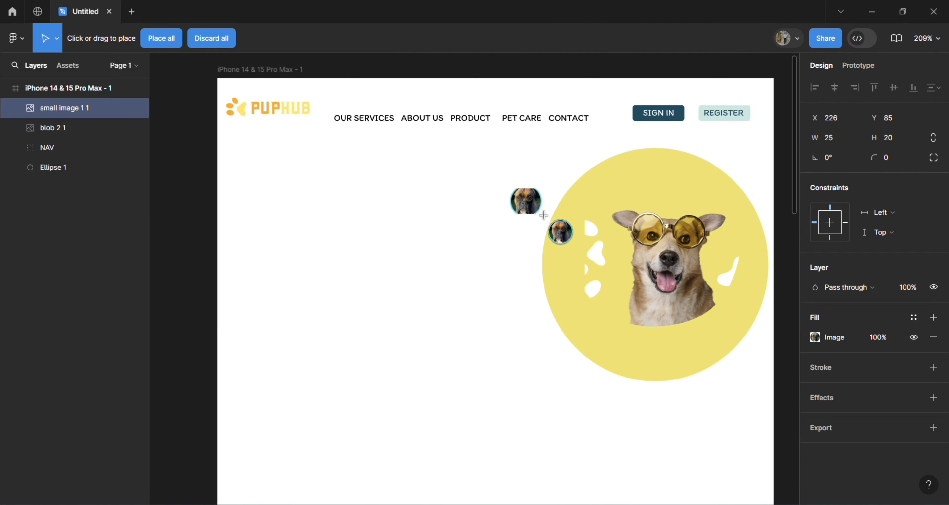
drag(535, 201, 559, 168)
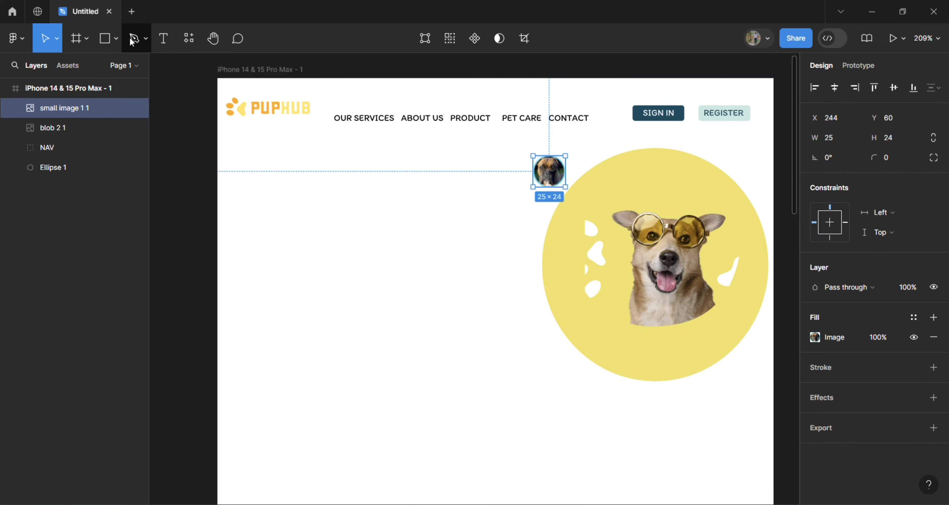
Step: Place the "small image 2" dog picture beside the lower-left edge of the yellow circle
click(117, 38)
click(127, 158)
double_click(369, 131)
click(478, 264)
drag(482, 268, 523, 300)
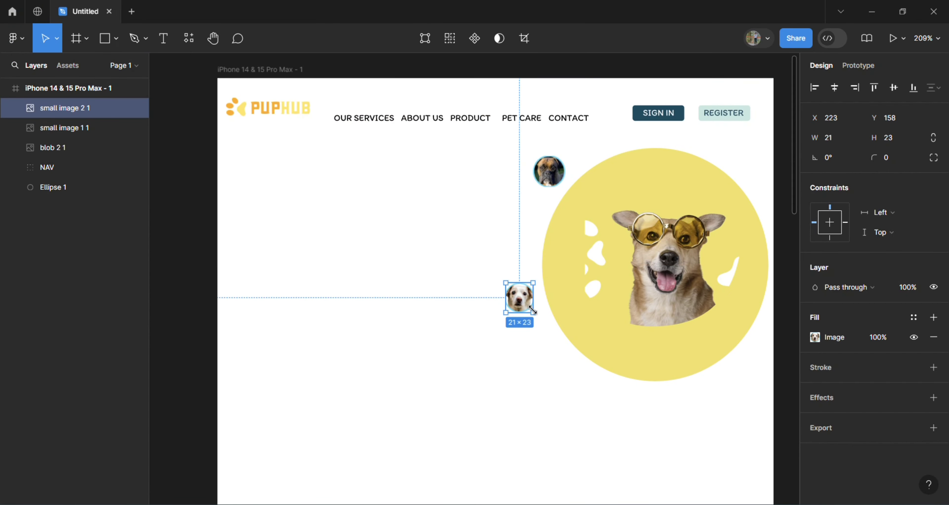
Step: Shrink both small dog pictures and move them closer to the left edge of the yellow circle
click(536, 237)
drag(549, 171, 546, 169)
click(538, 235)
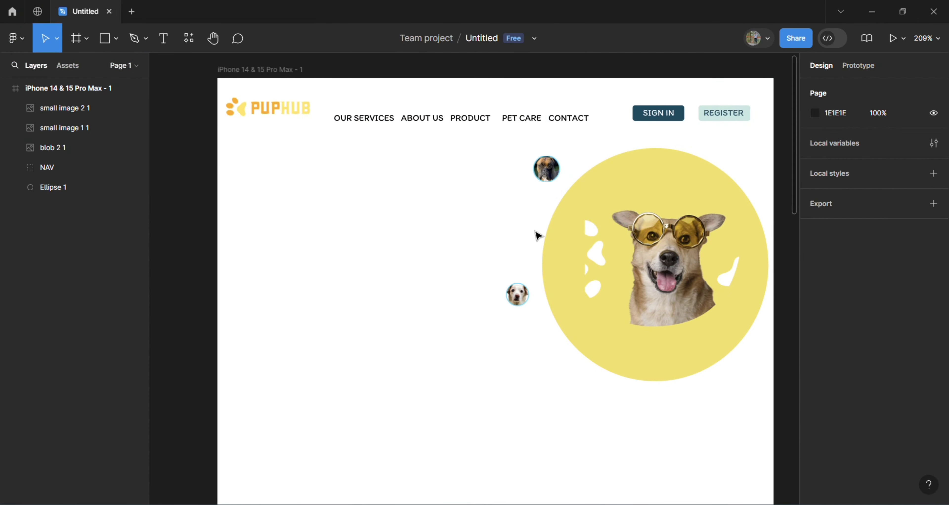
click(544, 236)
scroll(574, 99, up, 5)
click(506, 276)
scroll(395, 216, down, 5)
drag(445, 249, 484, 237)
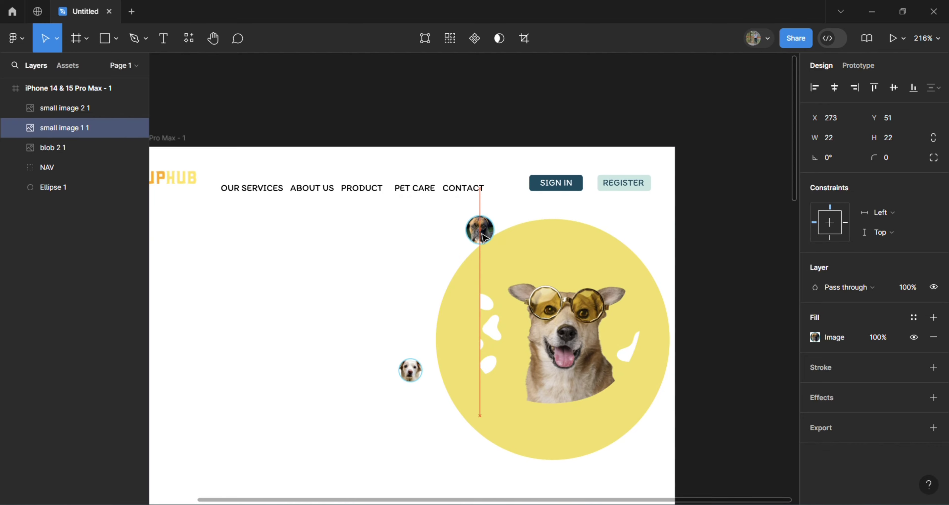
drag(411, 370, 430, 400)
click(409, 459)
Step: Add the two-line heading "Taking care for your smart Dog!" at font size 18 to the left of the yellow circle
scroll(409, 459, left, 4)
key(t)
click(323, 271)
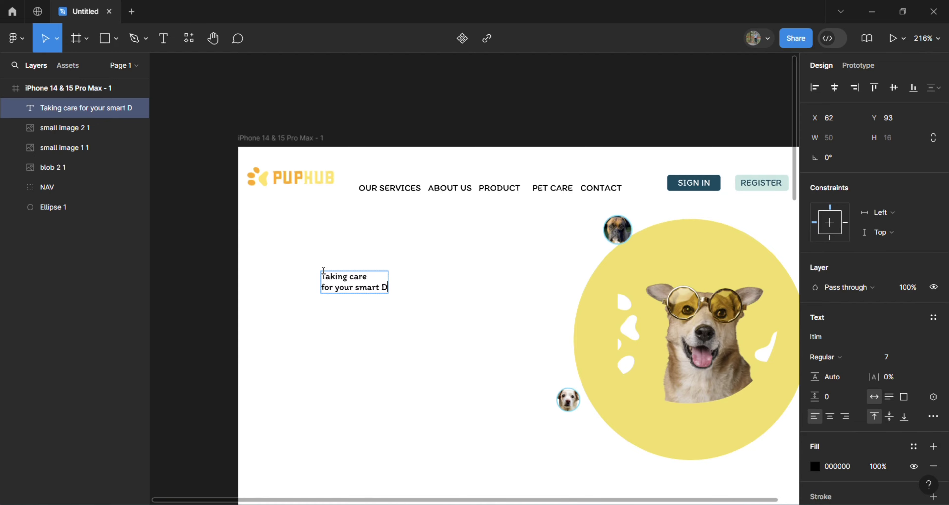
click(888, 357)
text(18)
key(Return)
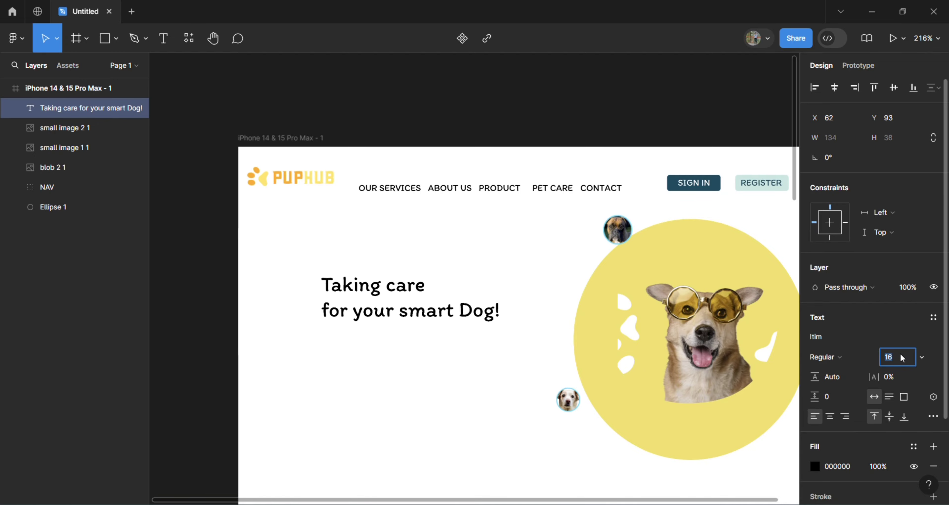
drag(470, 299, 427, 272)
Step: Copy the OUR SERVICES text below the heading and change it to "Human-canine bonding is the relationship between dogs and humans."
scroll(424, 339, up, 3)
click(375, 121)
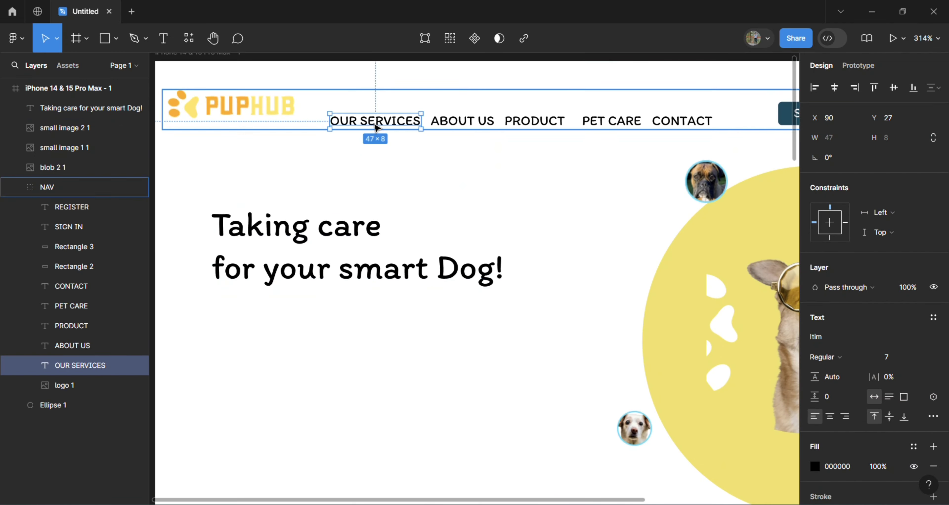
drag(376, 121, 291, 355)
double_click(298, 346)
key(BackSpace)
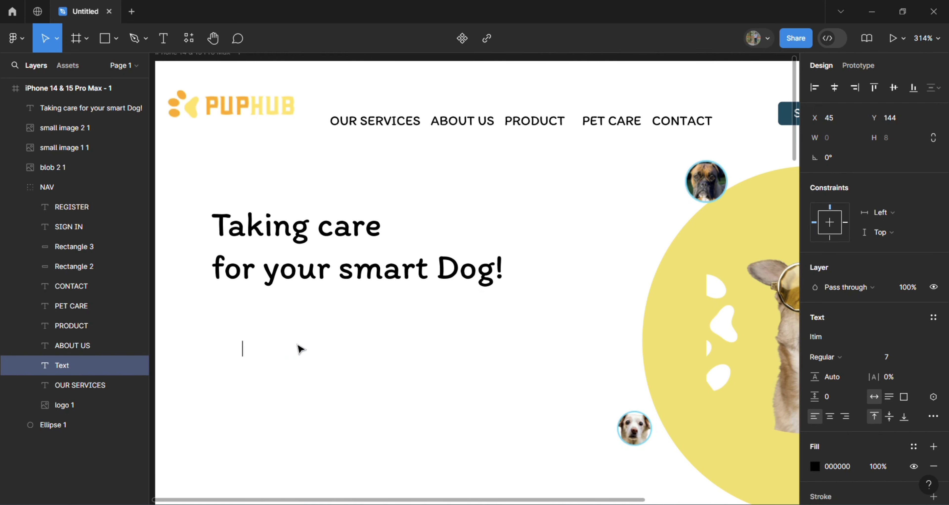
text(HU)
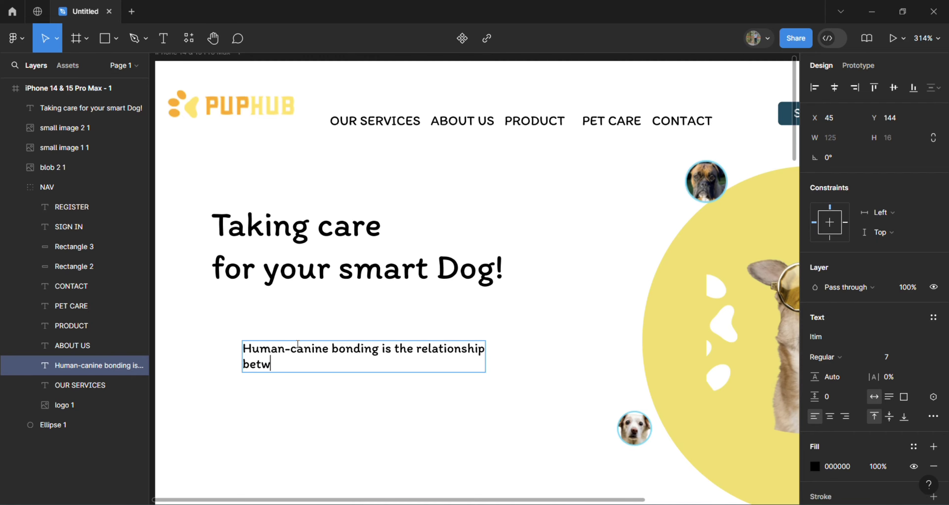
click(333, 447)
drag(434, 365, 400, 327)
scroll(406, 353, down, 4)
Step: Copy the SIGN IN button below the paragraph, enlarge its rectangle and change the label to EXPLORE MORE
click(423, 394)
scroll(423, 353, up, 3)
scroll(552, 250, up, 1)
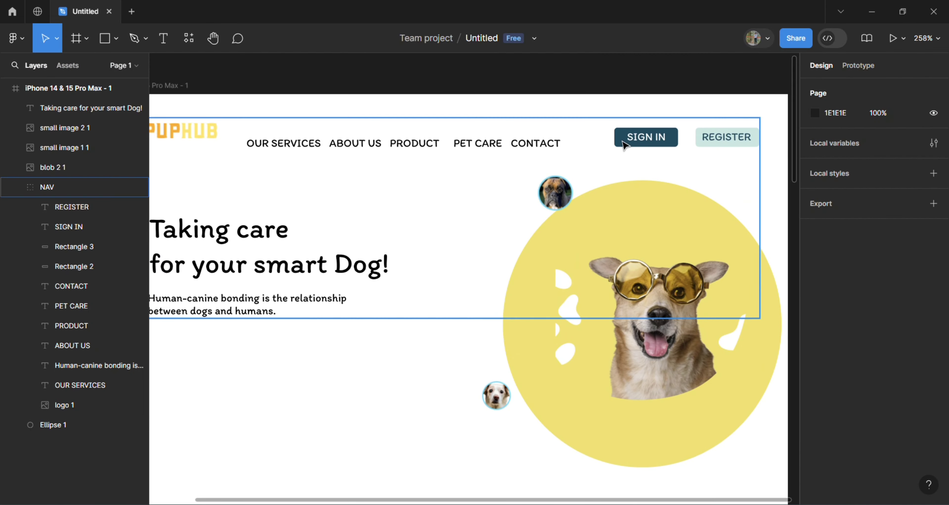
drag(624, 146, 234, 364)
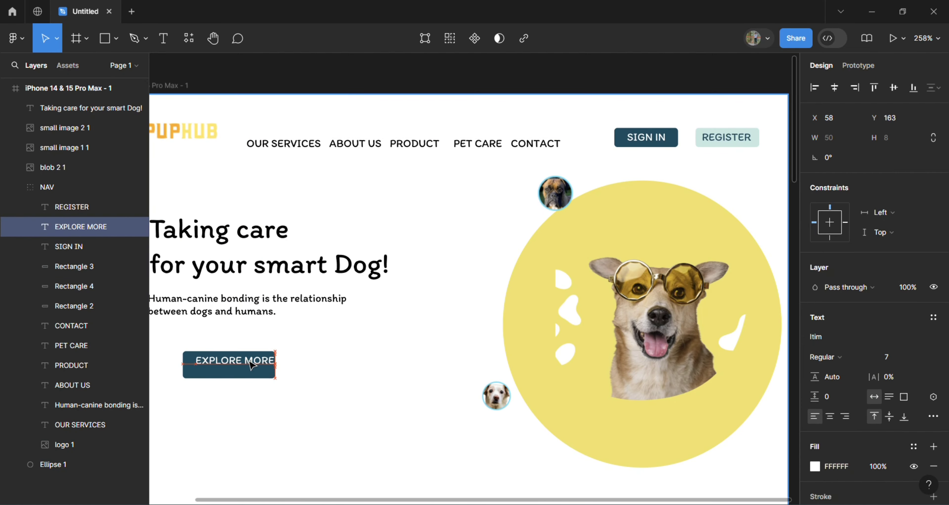
key(Escape)
key(Escape)
Step: Enlarge the large dog image and shift it so the dog fills the yellow circle
scroll(356, 241, down, 5)
click(415, 237)
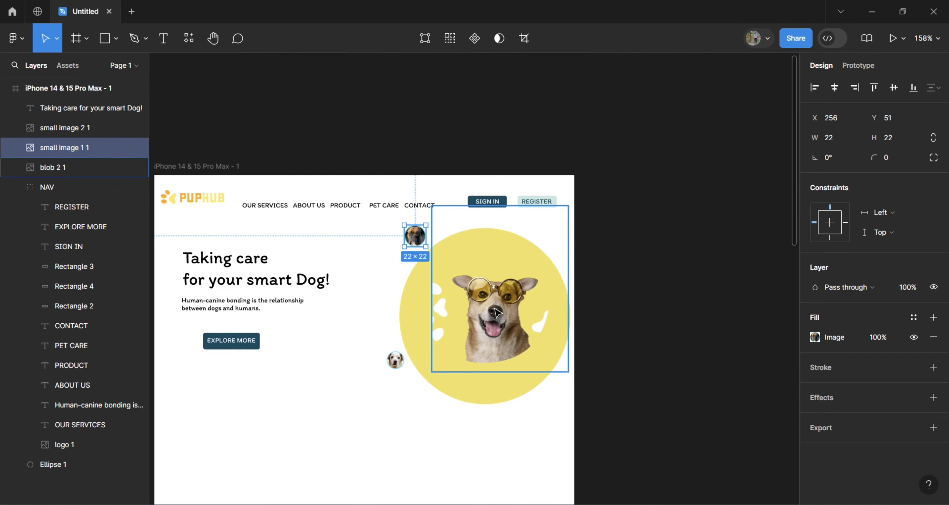
click(442, 365)
drag(434, 370, 401, 381)
click(402, 368)
drag(475, 353, 458, 357)
click(473, 452)
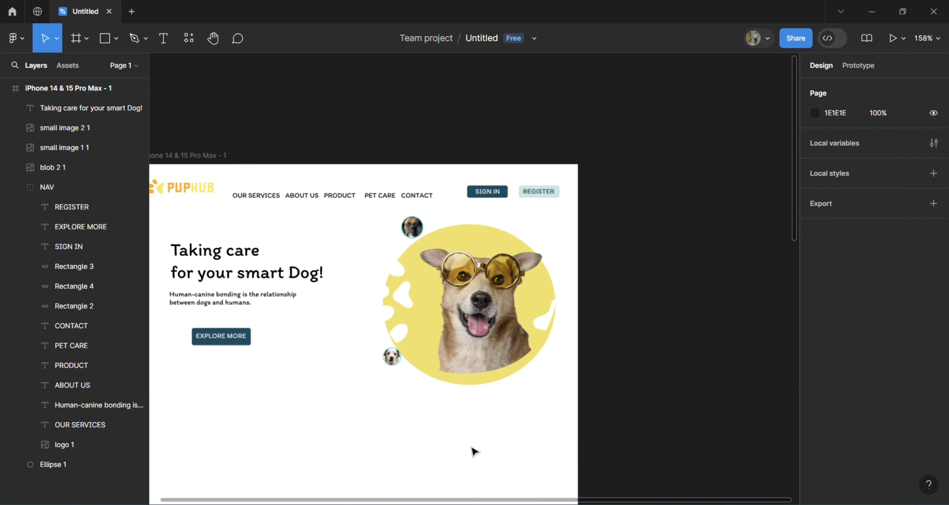
Step: Nudge the lower small dog picture slightly left at the edge of the yellow circle
scroll(471, 350, up, 5)
click(395, 360)
drag(395, 360, 386, 360)
click(415, 236)
Step: Import the small image 3 picture and place it at about 13 × 13 above the upper right of the yellow circle
click(116, 38)
click(102, 157)
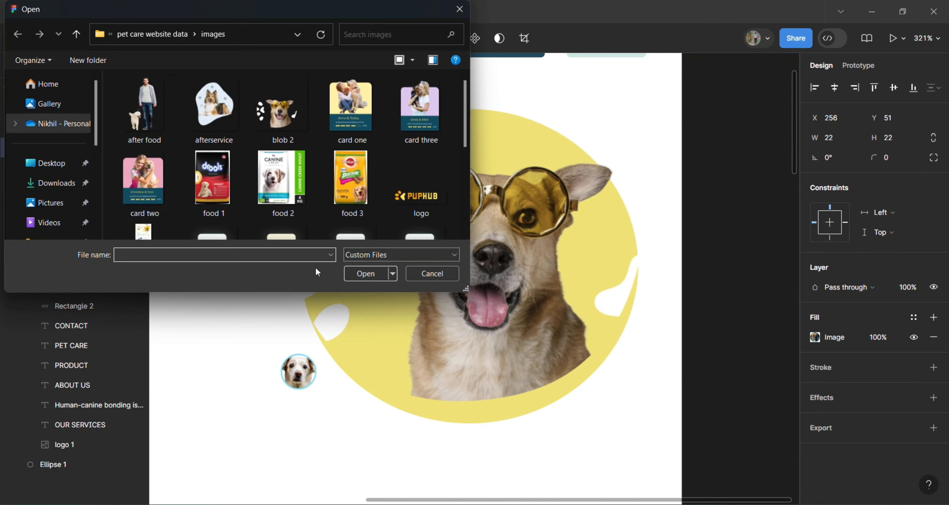
scroll(297, 147, down, 5)
click(352, 197)
click(365, 273)
click(608, 113)
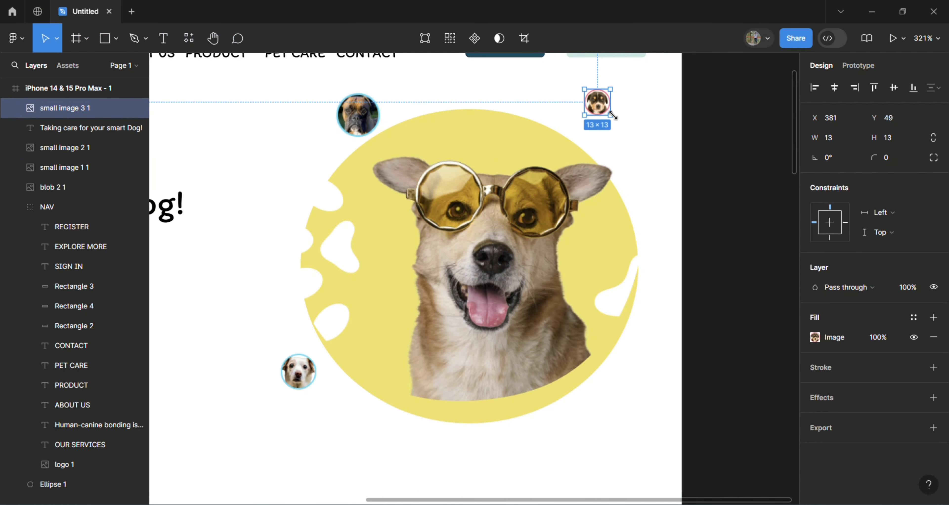
Step: Import the small image 4 picture and place it at the lower right edge of the yellow circle
click(117, 39)
click(102, 157)
double_click(259, 201)
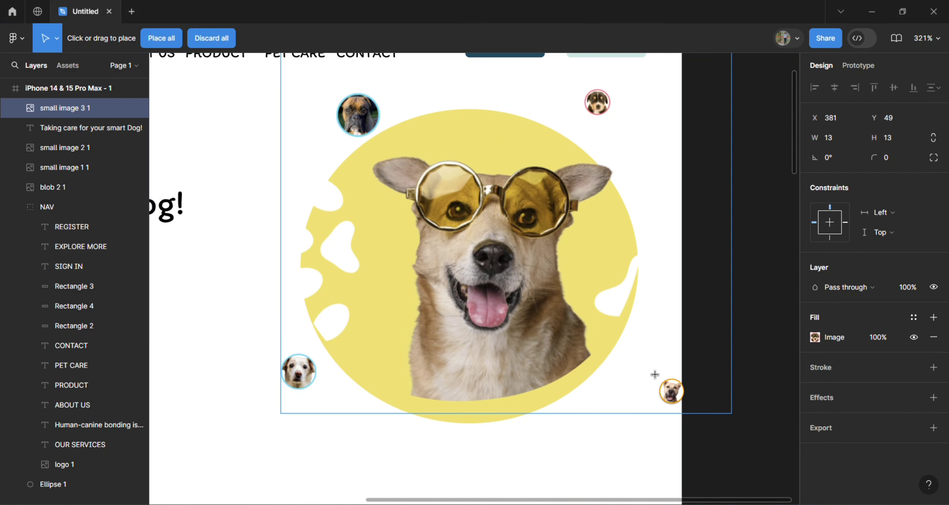
click(620, 352)
Step: Shrink the small dog picture at the upper left of the yellow circle to about 18 × 17
click(365, 124)
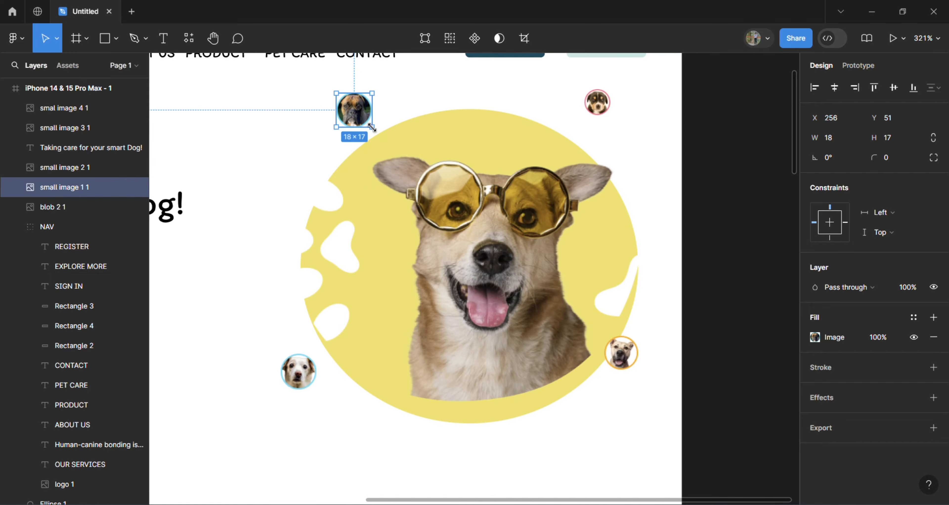
click(292, 163)
key(ctrl+minus)
click(212, 218)
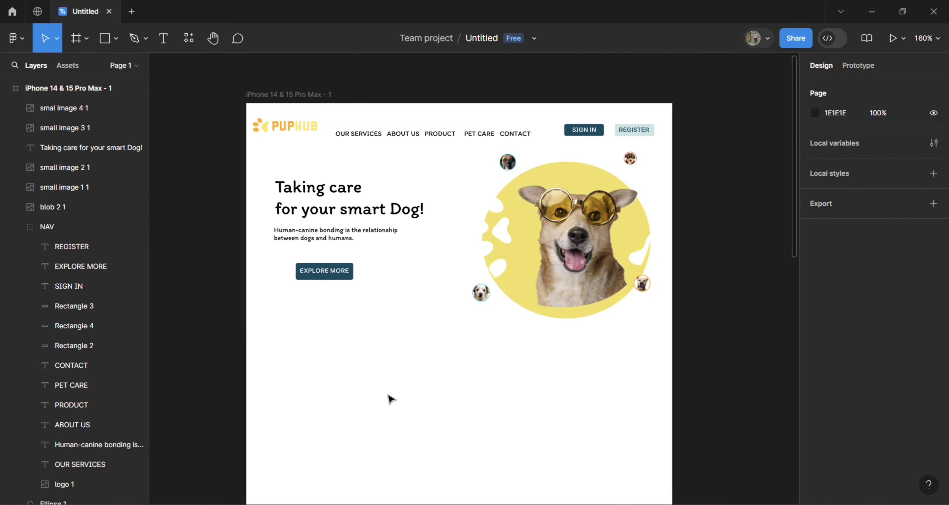
Step: Copy the hero paragraph below the EXPLORE MORE button, change it to "SERVICE CATEGORY" and set its font size to 11
click(326, 239)
alt+drag(326, 240, 324, 363)
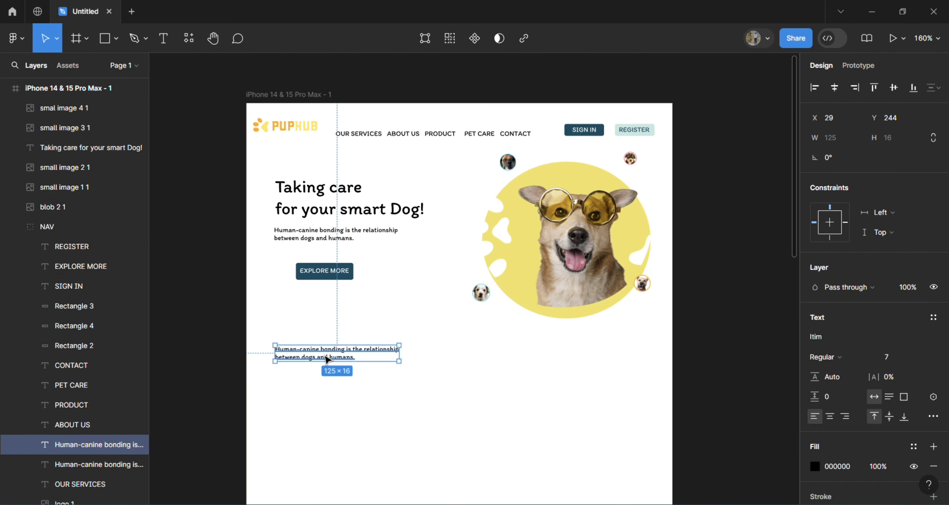
key(Return)
text(SERVICE  CATEGORY)
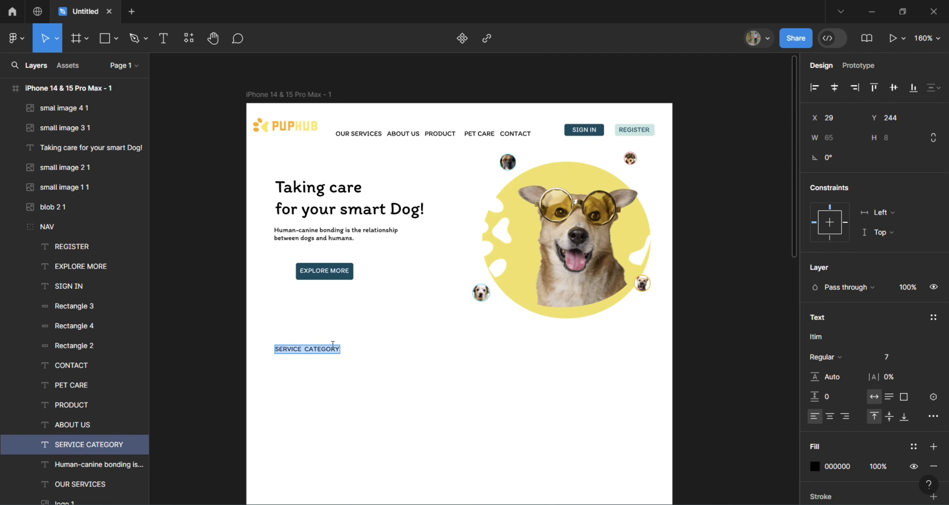
key(Return)
click(827, 358)
click(835, 356)
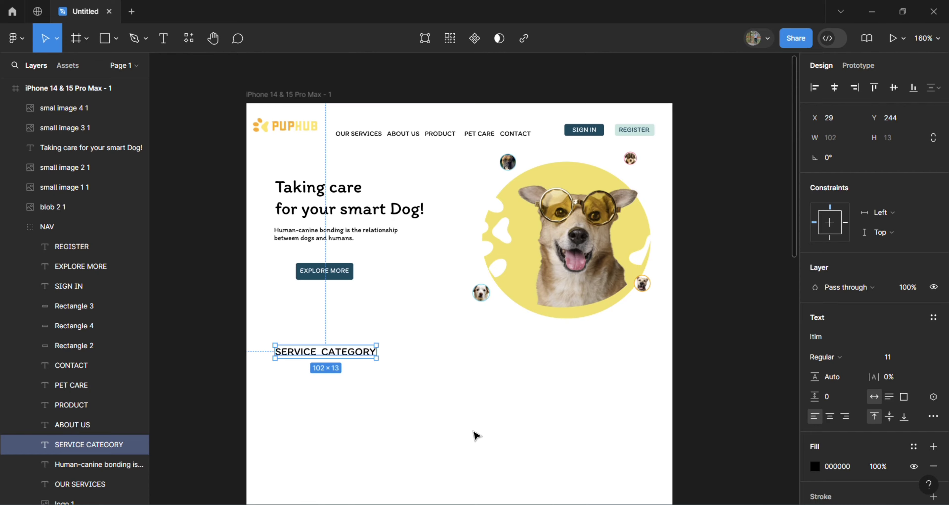
Step: Load the five service card images, service 1, 2, 3, 5 and service, for placement on the page
scroll(473, 435, down, 2)
click(116, 37)
click(89, 162)
scroll(316, 210, down, 3)
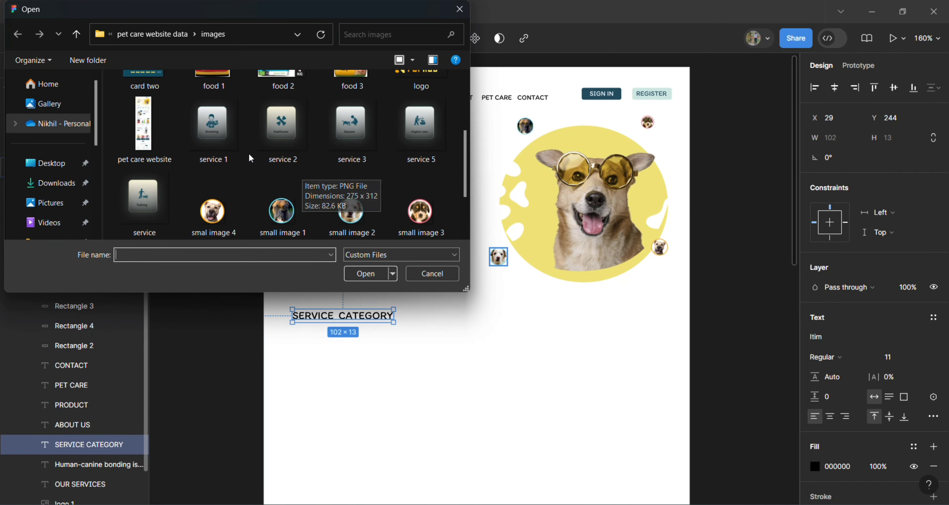
click(217, 140)
shift+click(143, 198)
click(365, 273)
Step: Place the Training, Hyginic care, Daycare, Healthcare and Grooming card images in the area below the hero section
click(323, 368)
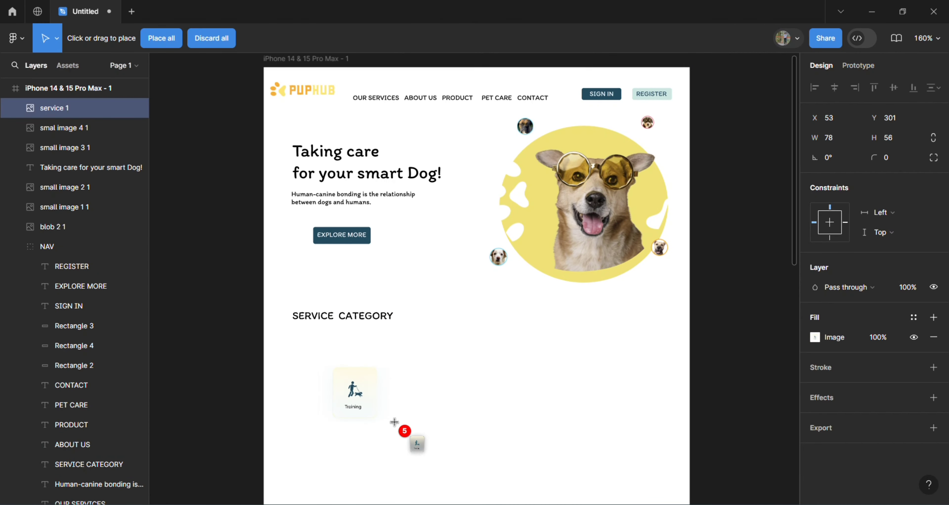
click(449, 354)
click(502, 309)
click(459, 439)
click(574, 386)
Step: Enlarge the Training card to about 103 × 95 and the Hyginic care card to about 102 × 90, placed side by side
scroll(494, 394, up, 3)
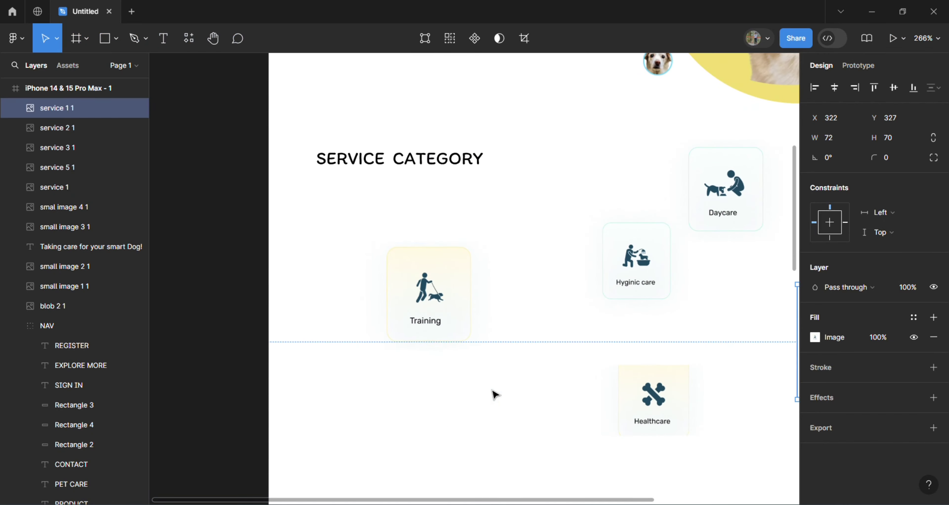
drag(494, 394, 447, 392)
click(501, 315)
click(395, 321)
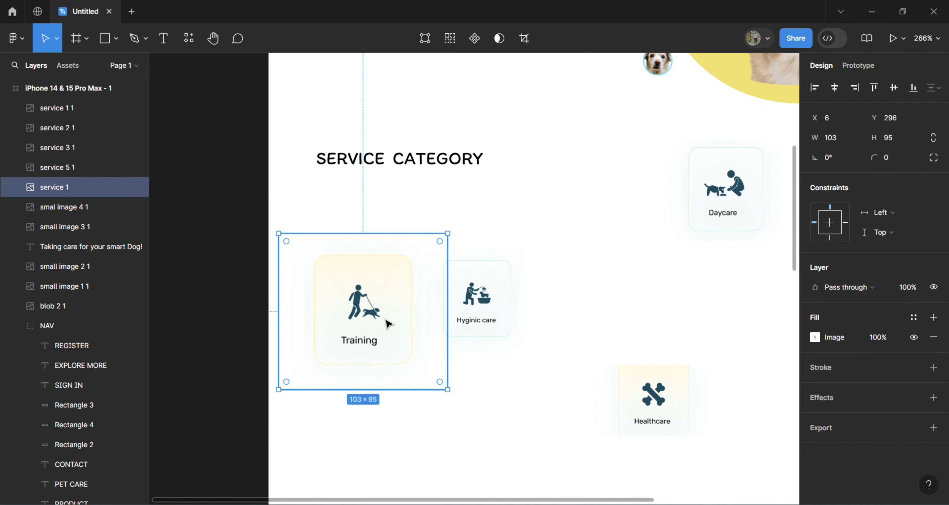
click(479, 313)
drag(537, 353, 581, 389)
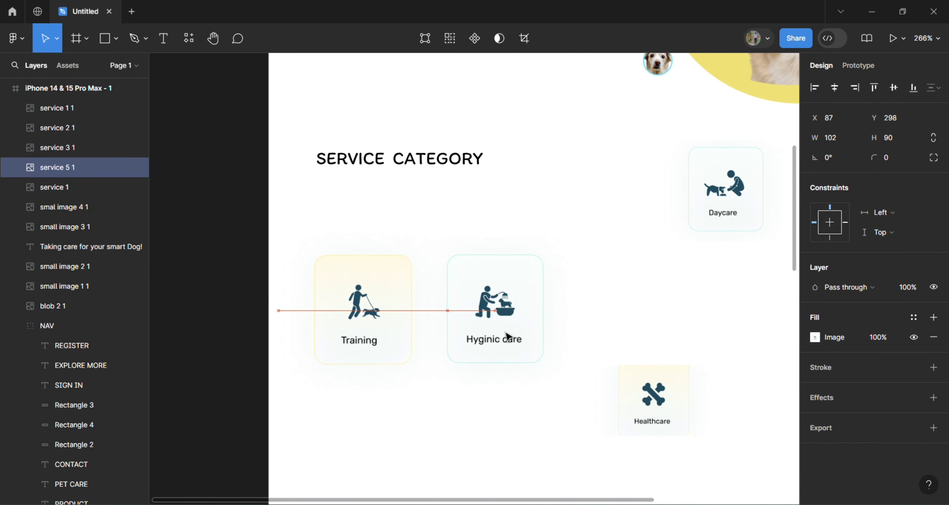
Step: Move the Healthcare card beside the Hyginic care card and enlarge it to about 105 × 116
scroll(508, 339, right, 3)
click(593, 390)
mouse_move(502, 364)
mouse_down()
mouse_move(473, 273)
mouse_move(617, 391)
mouse_up()
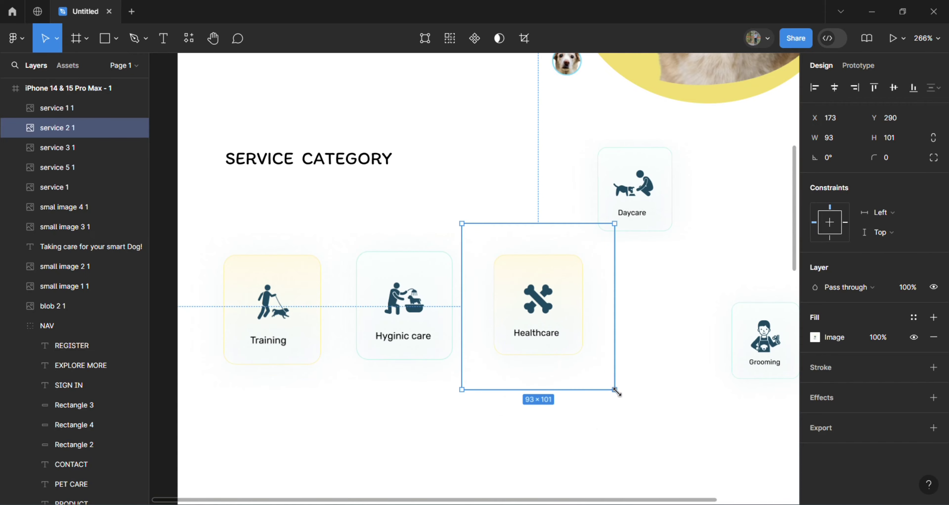
Step: Move the Daycare card beside Healthcare at about 103 × 105 and enlarge the Grooming card at the end of the row
scroll(626, 331, right, 3)
click(642, 275)
mouse_move(642, 276)
mouse_down()
mouse_move(560, 307)
mouse_move(531, 370)
mouse_up()
drag(611, 276, 567, 305)
click(651, 339)
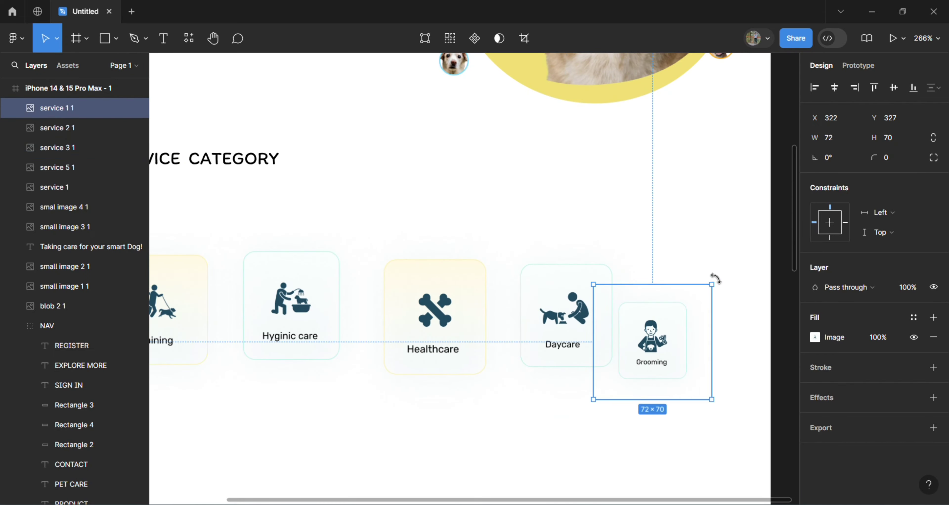
drag(714, 278, 767, 218)
scroll(470, 354, down, 3)
Step: Move the Training, Hyginic care and Healthcare cards up into an even row below the SERVICE CATEGORY heading
scroll(269, 332, up, 3)
scroll(268, 332, up, 2)
click(268, 332)
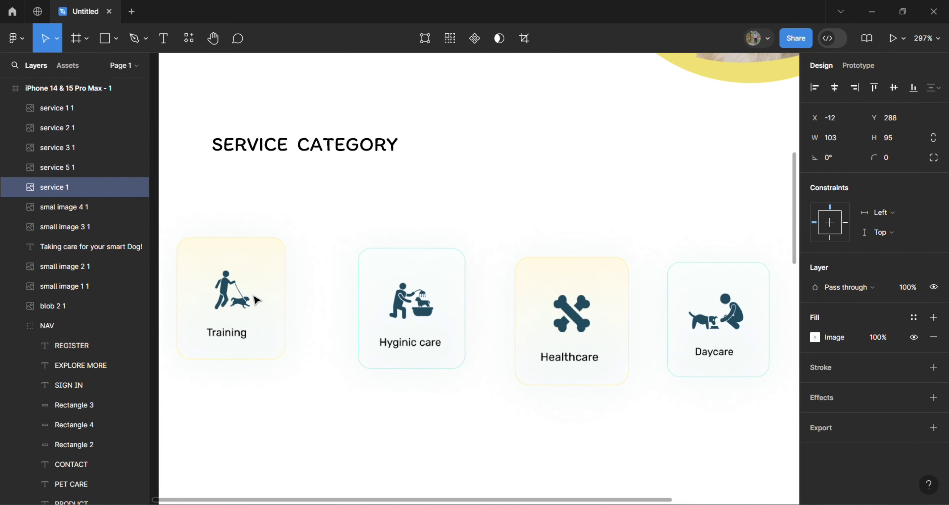
drag(268, 331, 269, 312)
drag(405, 313, 380, 277)
click(224, 294)
click(389, 280)
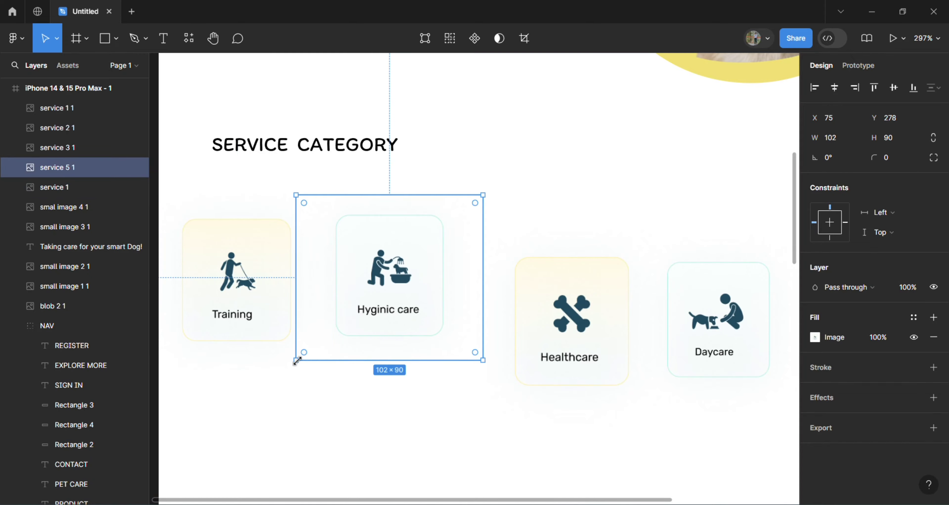
click(493, 417)
drag(494, 417, 466, 375)
Step: Raise the Daycare and Grooming cards into the row and adjust the spacing of the cards at its start
scroll(552, 282, right, 5)
click(552, 281)
drag(552, 282, 535, 236)
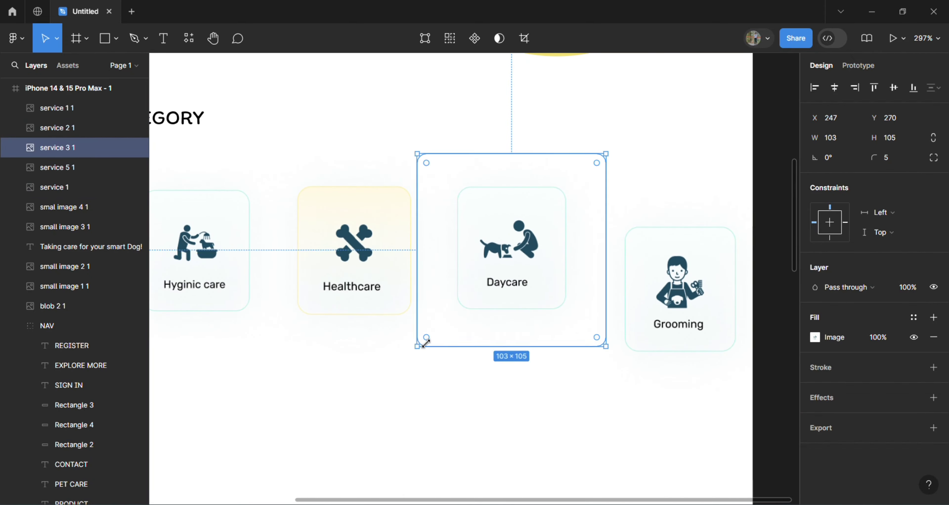
drag(678, 291, 677, 249)
scroll(405, 394, down, 4)
drag(324, 322, 330, 327)
drag(396, 325, 413, 327)
Step: Nudge the Healthcare, Daycare and Grooming cards slightly upward to line up with the rest of the row
scroll(502, 408, up, 5)
click(512, 287)
drag(511, 286, 505, 277)
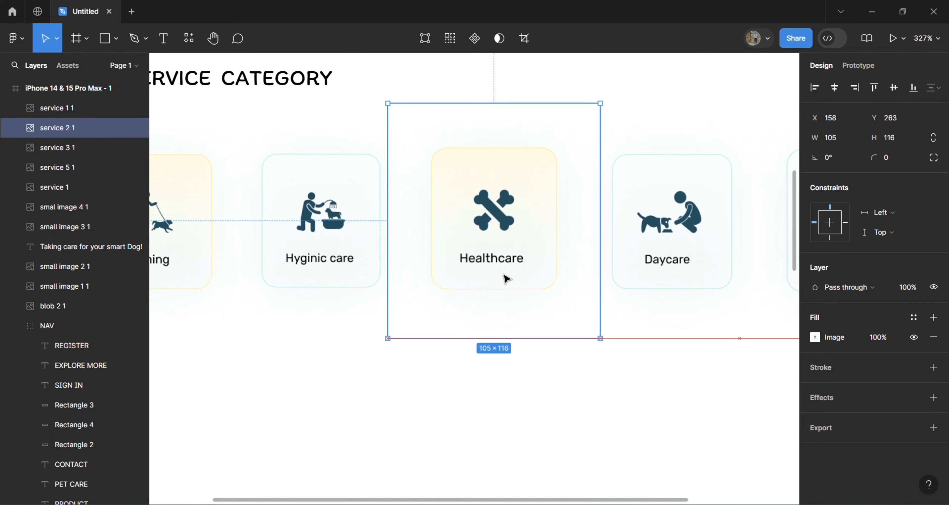
drag(691, 271, 693, 266)
scroll(700, 265, right, 3)
drag(752, 260, 752, 256)
scroll(465, 369, down, 3)
click(465, 369)
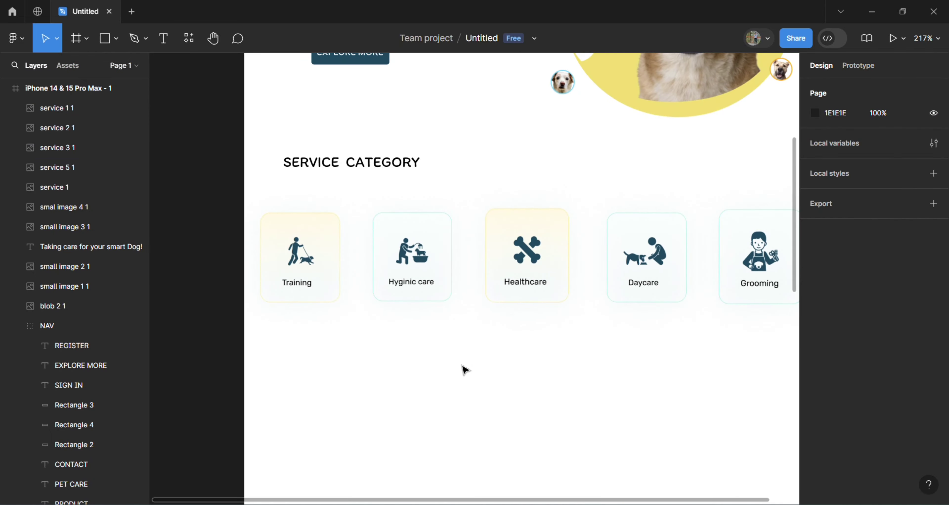
Step: Import the afterservice dog image and place it at about 170 × 189 below the Training and Hyginic care cards
scroll(465, 369, down, 4)
click(116, 38)
click(122, 165)
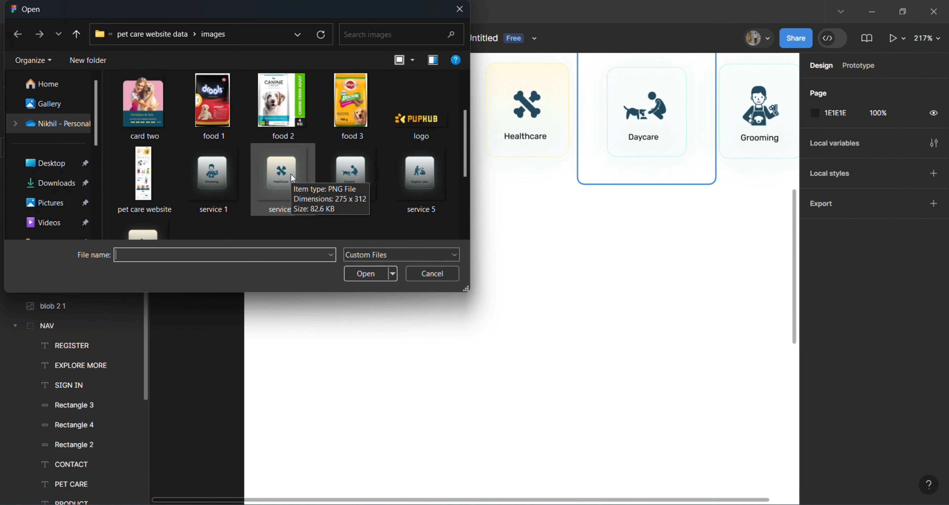
scroll(293, 178, down, 3)
scroll(293, 178, up, 3)
double_click(143, 233)
drag(332, 186, 436, 320)
scroll(362, 330, up, 5)
drag(362, 330, 314, 286)
drag(413, 334, 431, 335)
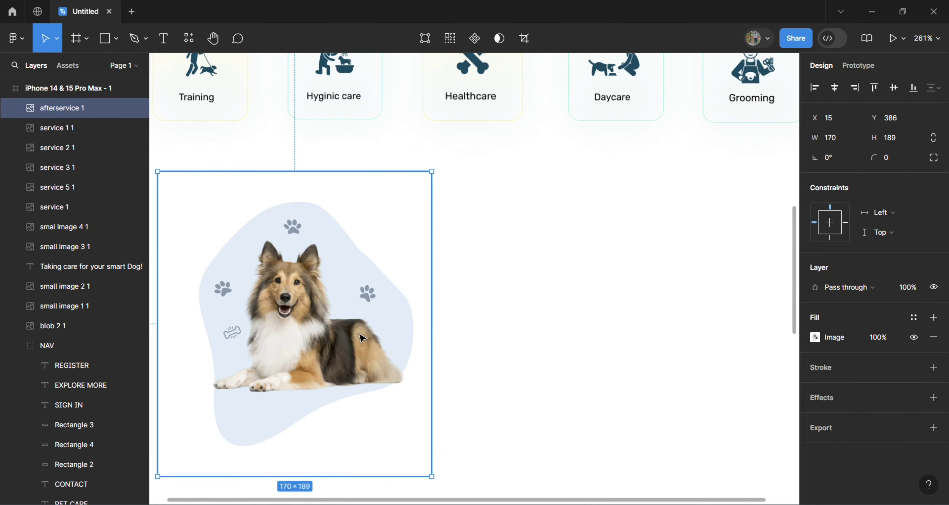
Step: Copy the hero heading beside the afterservice image and change it to "Dogs do speak, but only to those who know how to listen."
scroll(362, 338, down, 3)
click(477, 375)
scroll(410, 268, up, 5)
drag(338, 125, 528, 389)
scroll(527, 389, down, 2)
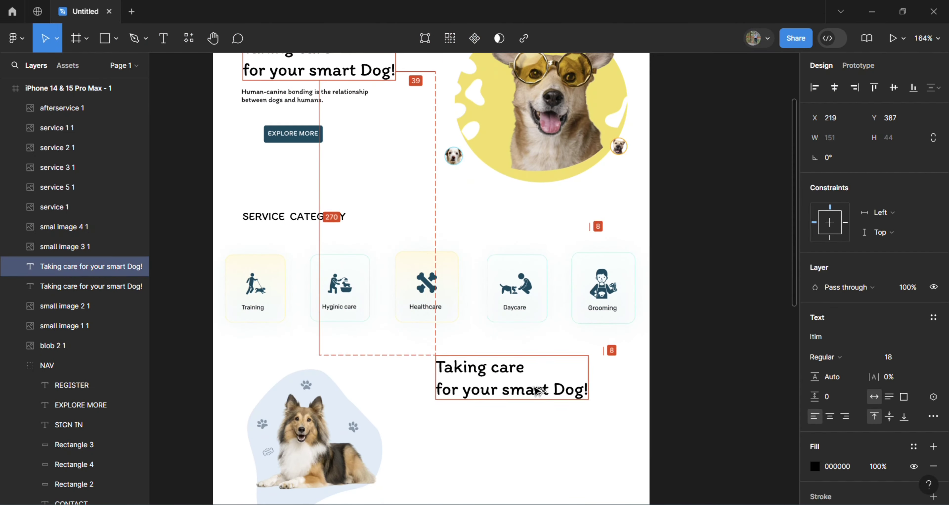
scroll(536, 394, down, 3)
scroll(530, 389, up, 3)
double_click(534, 374)
text(Dogs do speak, but only t)
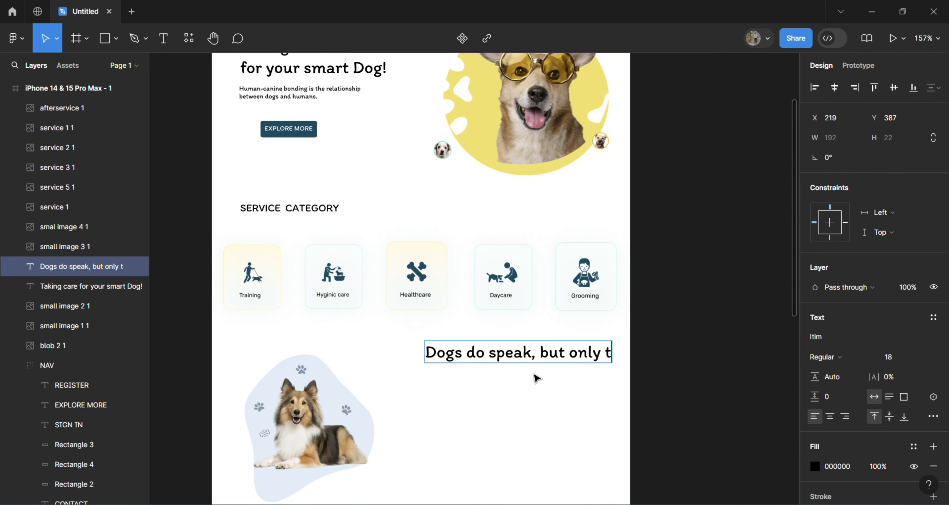
Step: Move the new "Dogs do speak" heading closer to the dog image and set its font size to 16
key(Escape)
drag(506, 348, 462, 354)
click(892, 357)
text(16)
key(Return)
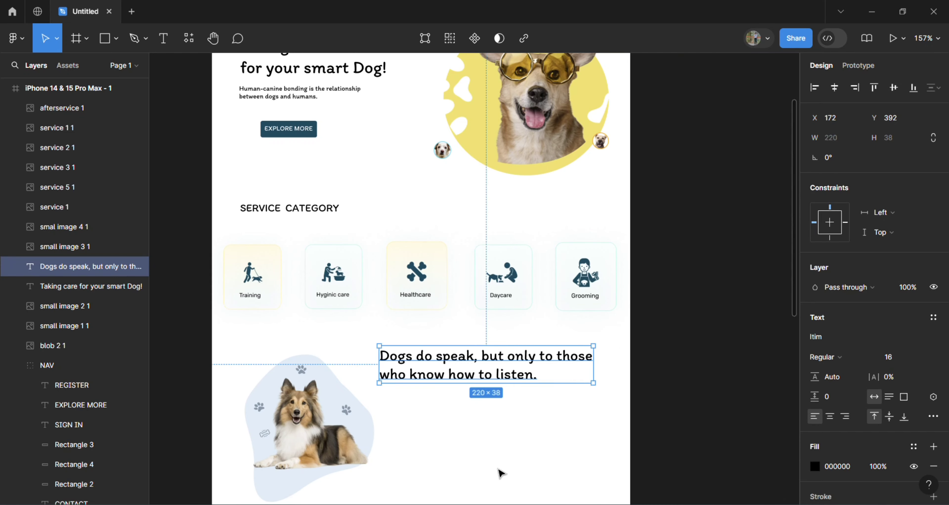
Step: Copy the hero paragraph below the "Dogs do speak" heading and replace it with three lines of filler starting "Sweet roll ice cream powder candy canes"
scroll(406, 288, up, 1)
drag(312, 103, 447, 409)
key(Return)
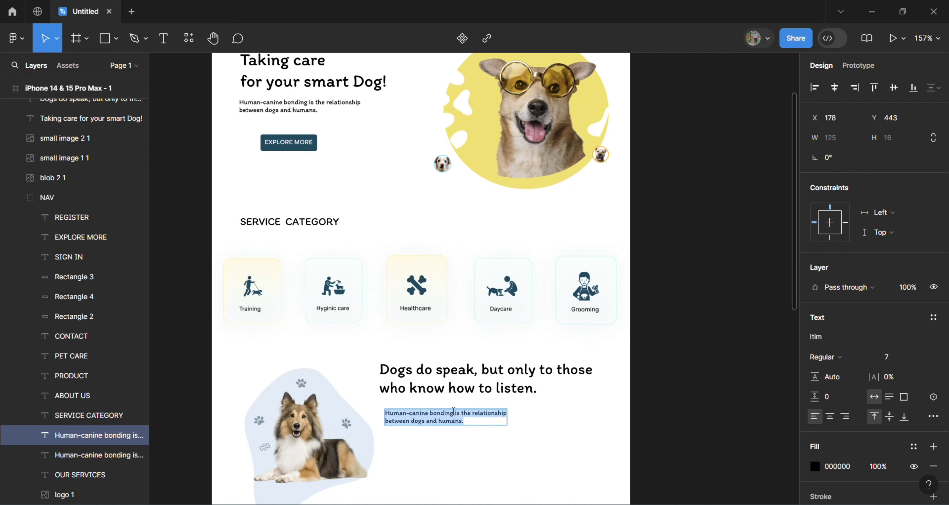
text(S)
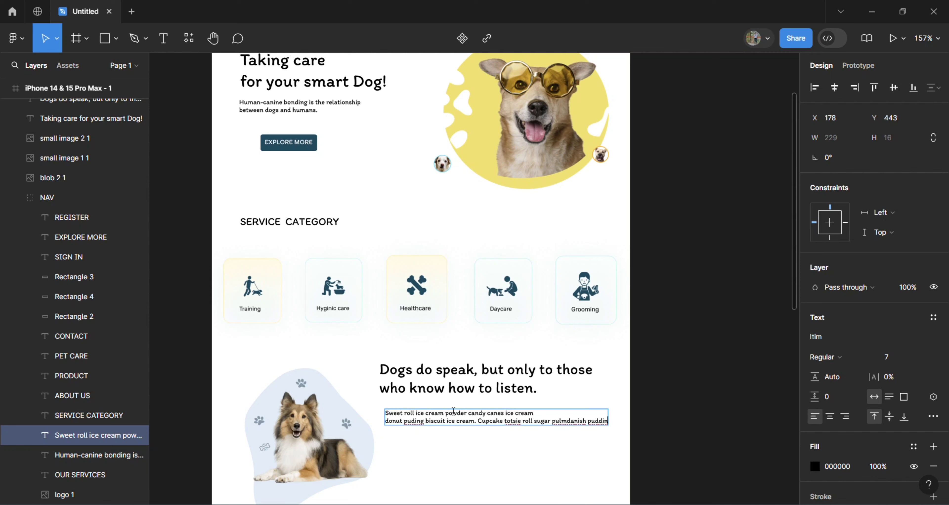
key(Return)
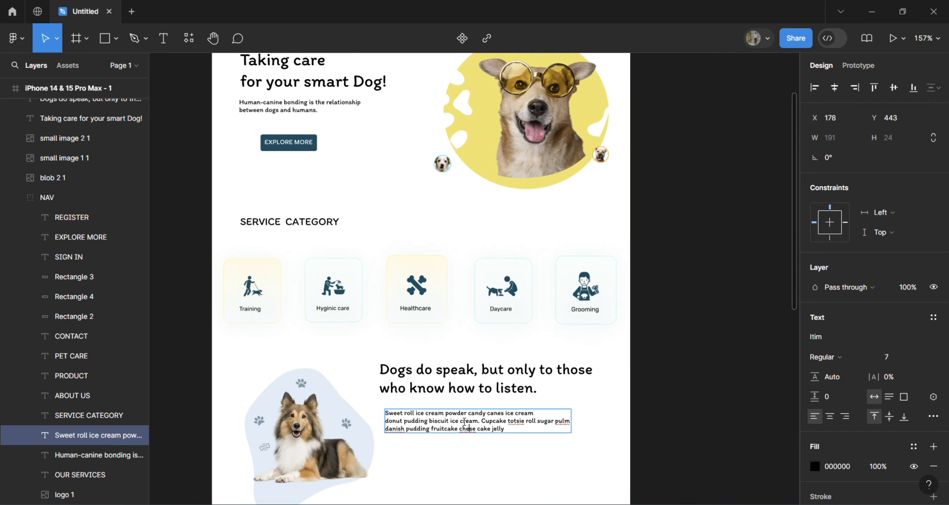
click(558, 462)
Step: Copy the EXPLORE MORE button's label and rectangle below the "Sweet roll ice cream" paragraph
scroll(558, 462, up, 3)
scroll(557, 462, down, 5)
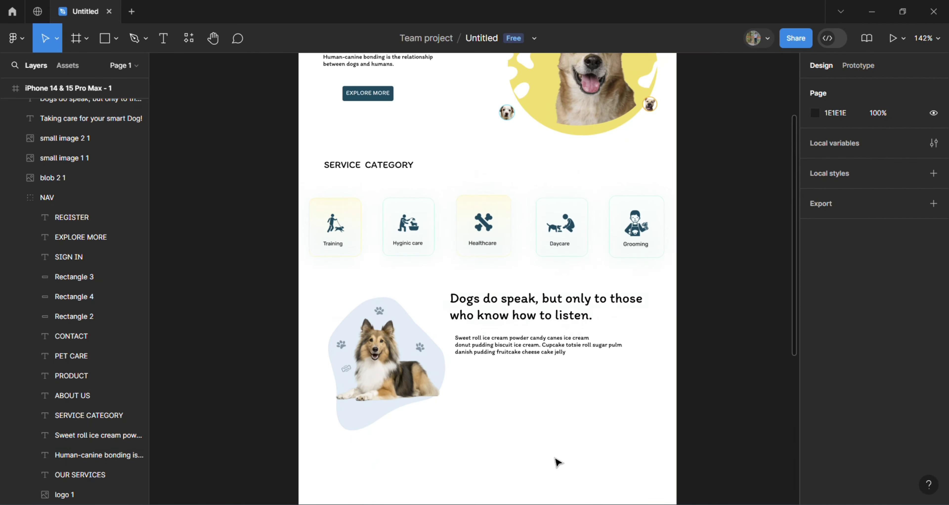
scroll(557, 461, up, 2)
click(333, 162)
double_click(386, 172)
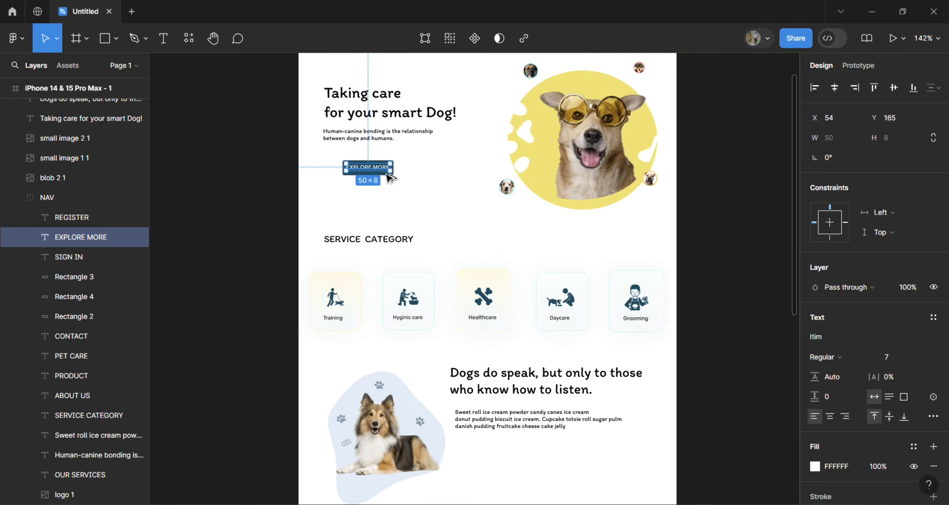
drag(390, 178, 527, 472)
click(383, 176)
drag(509, 463, 524, 468)
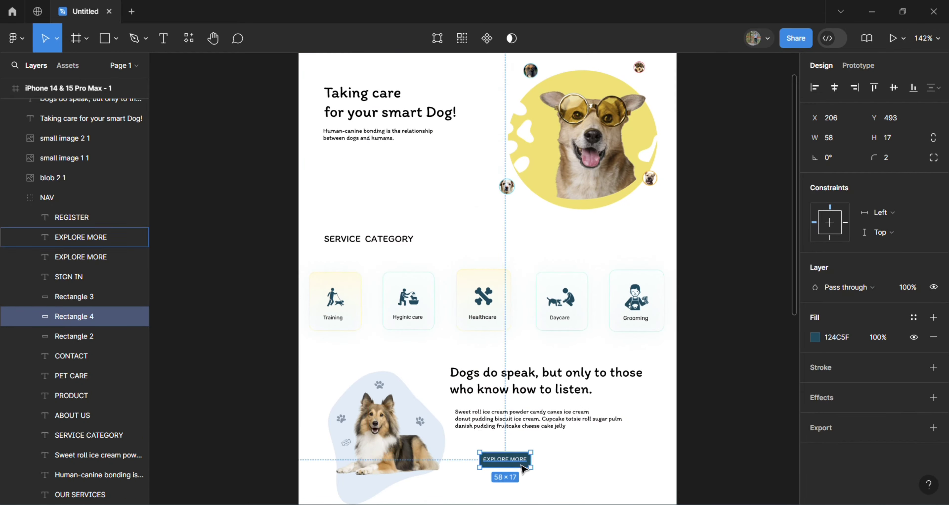
scroll(546, 453, up, 3)
scroll(549, 332, down, 4)
click(549, 254)
drag(552, 225, 539, 213)
click(543, 223)
key(ctrl+z)
Step: Add a full stop after "jelly" at the end of the "Sweet roll ice cream" paragraph
double_click(557, 229)
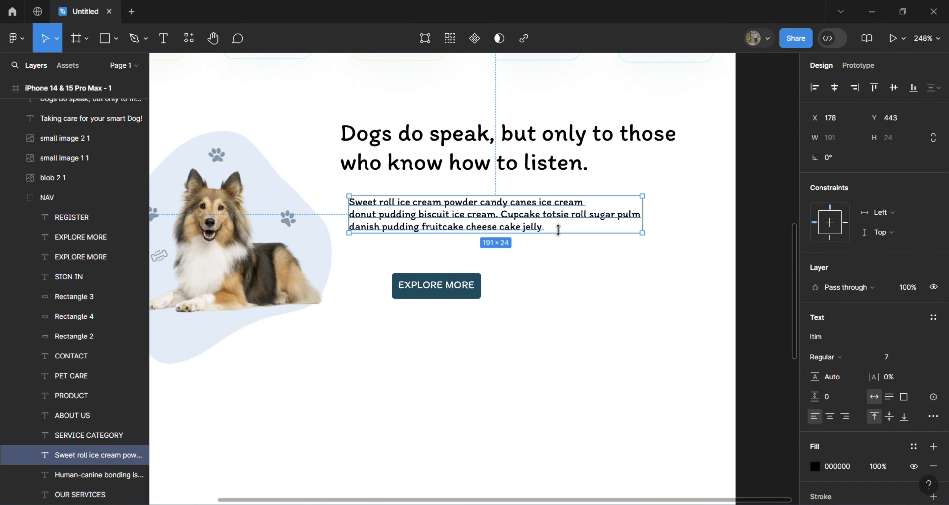
double_click(557, 229)
click(553, 238)
double_click(545, 223)
click(527, 194)
scroll(523, 199, up, 3)
double_click(582, 246)
double_click(581, 246)
text(.)
scroll(581, 246, down, 5)
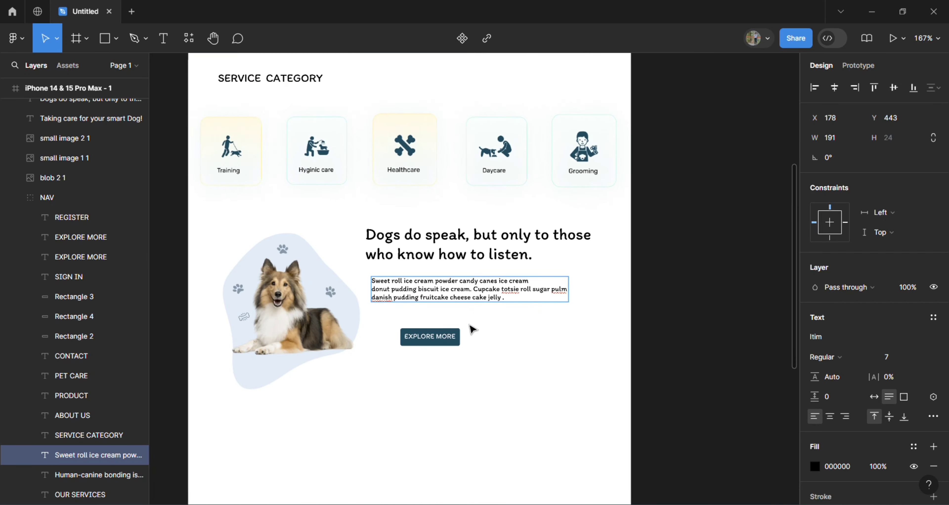
Step: Copy the SERVICE CATEGORY heading below the sitting dog image and replace its text with "DOGS NUTRIENTS & FOOD"
drag(421, 377, 424, 387)
scroll(424, 392, up, 2)
click(274, 159)
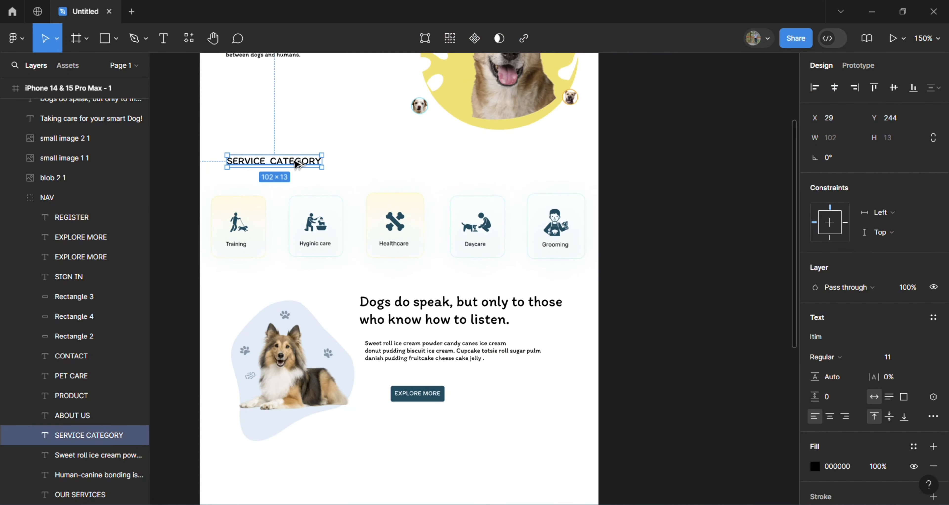
drag(274, 159, 286, 455)
scroll(305, 475, down, 4)
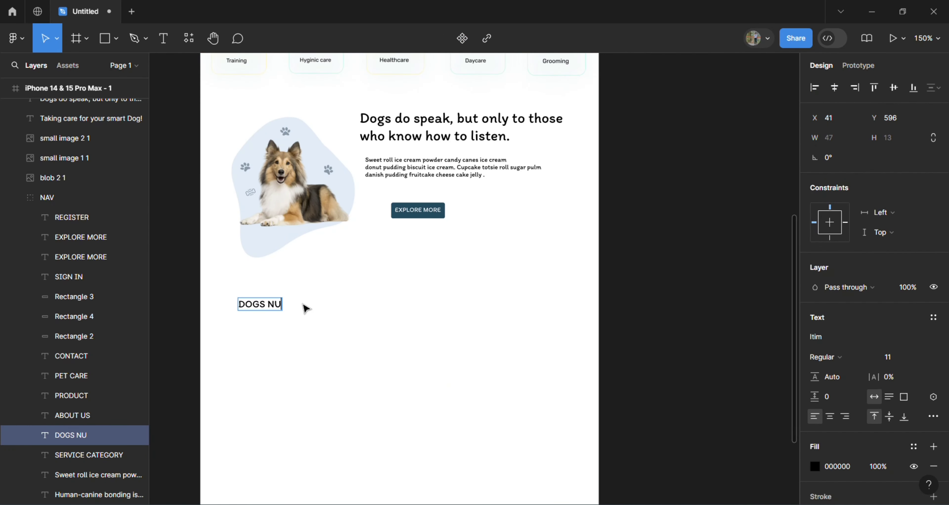
text(S)
scroll(302, 305, up, 3)
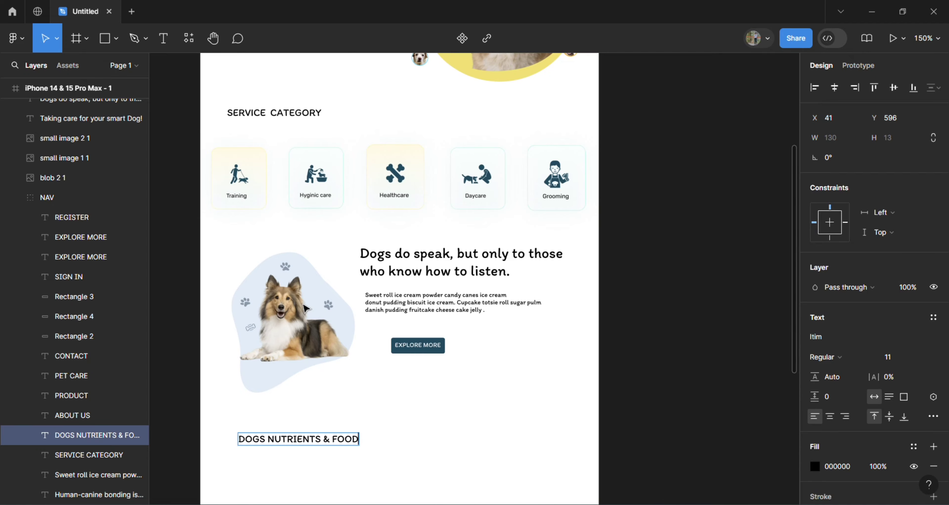
key(Escape)
scroll(337, 389, down, 3)
scroll(337, 390, down, 2)
scroll(337, 390, up, 1)
key(Escape)
Step: Import the food images and place the Pedigree and Canine Creek bags side by side below the DOGS NUTRIENTS & FOOD heading
click(145, 40)
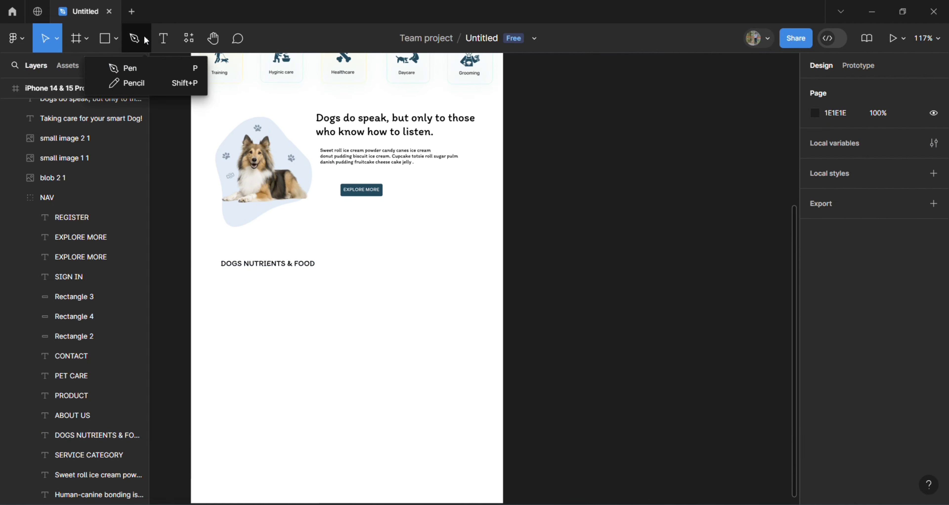
key(ctrl+shift+k)
click(331, 192)
double_click(226, 184)
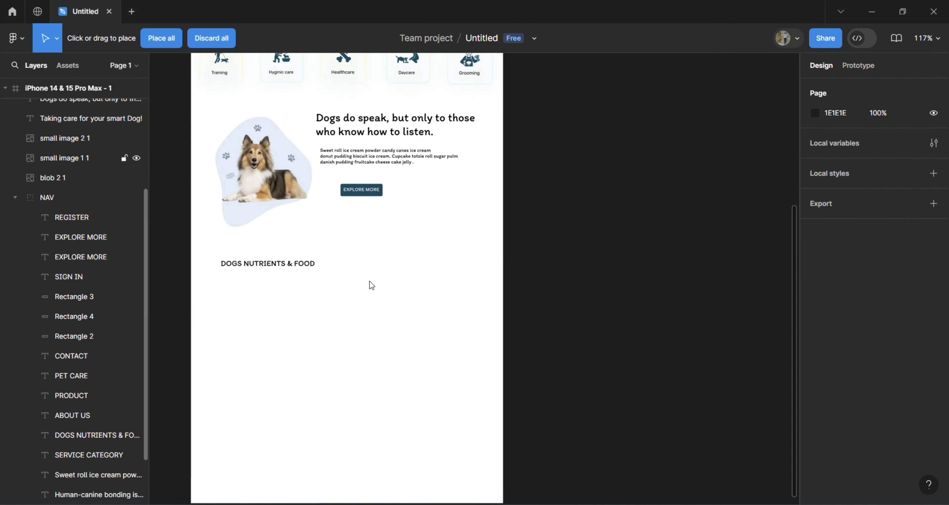
scroll(370, 284, up, 5)
drag(289, 250, 389, 406)
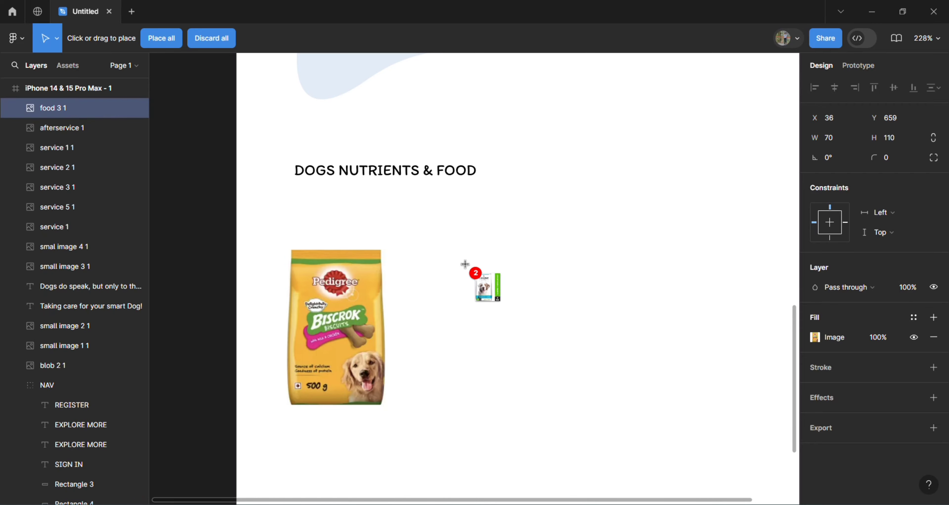
drag(454, 254, 588, 405)
key(Escape)
key(Escape)
click(574, 386)
key(Escape)
Step: Import the Drools food image and place it beside the Canine Creek bag, at about the same height
click(145, 38)
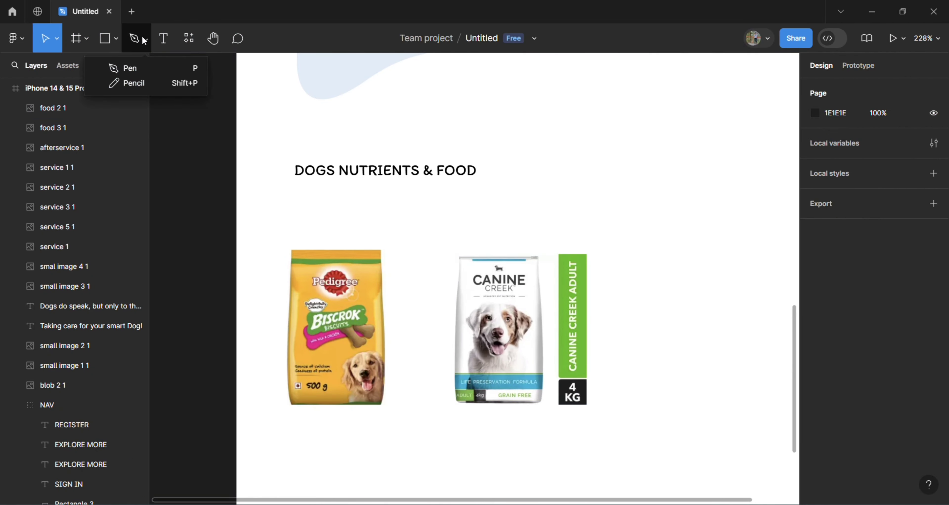
key(Escape)
key(ctrl+shift+k)
click(222, 162)
double_click(222, 162)
drag(672, 265, 772, 420)
drag(726, 366, 718, 353)
drag(664, 411, 667, 408)
click(657, 434)
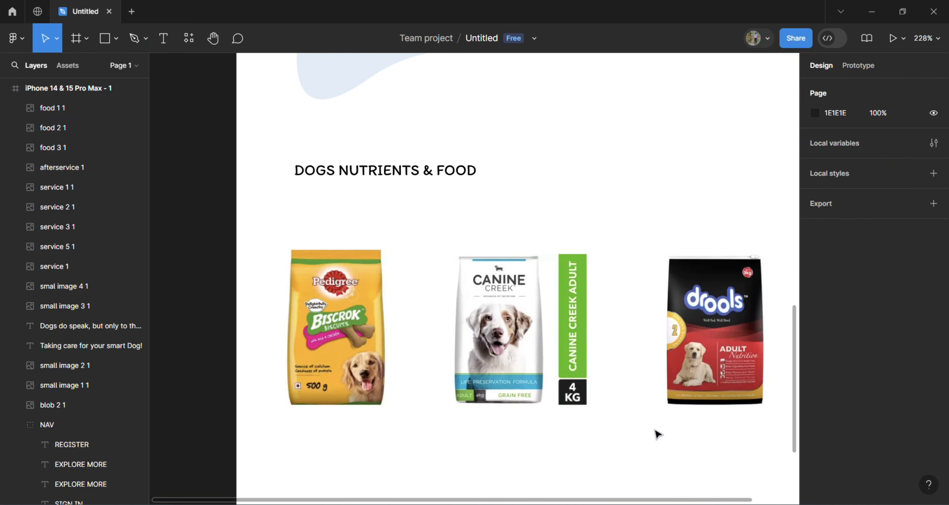
Step: Shift the Drools and Canine Creek images slightly to the right to even out the spacing of the food row
scroll(656, 430, right, 2)
drag(626, 334, 648, 332)
drag(444, 320, 460, 321)
click(475, 454)
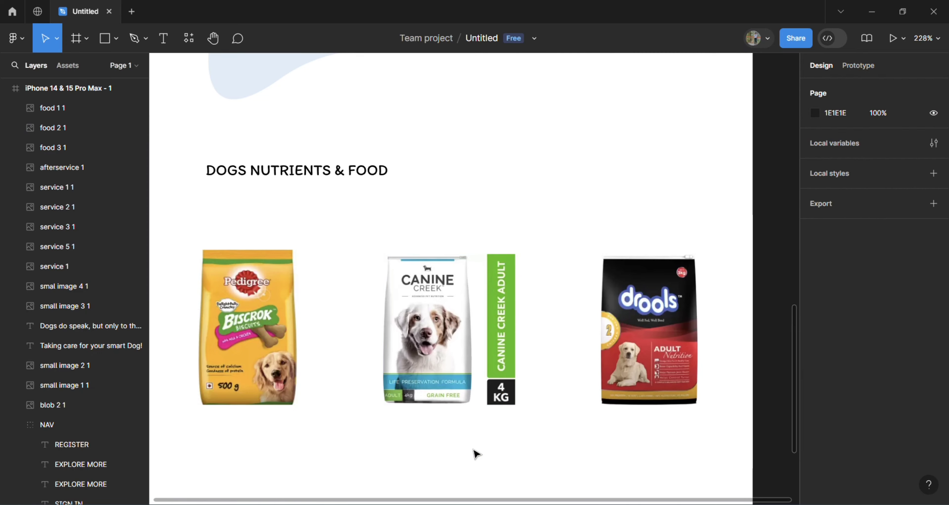
Step: Create a "Drools | 3kg" product label from a copied heading and place a copy of it below each of the three food bags
scroll(468, 424, down, 2)
scroll(468, 424, right, 2)
scroll(459, 391, up, 5)
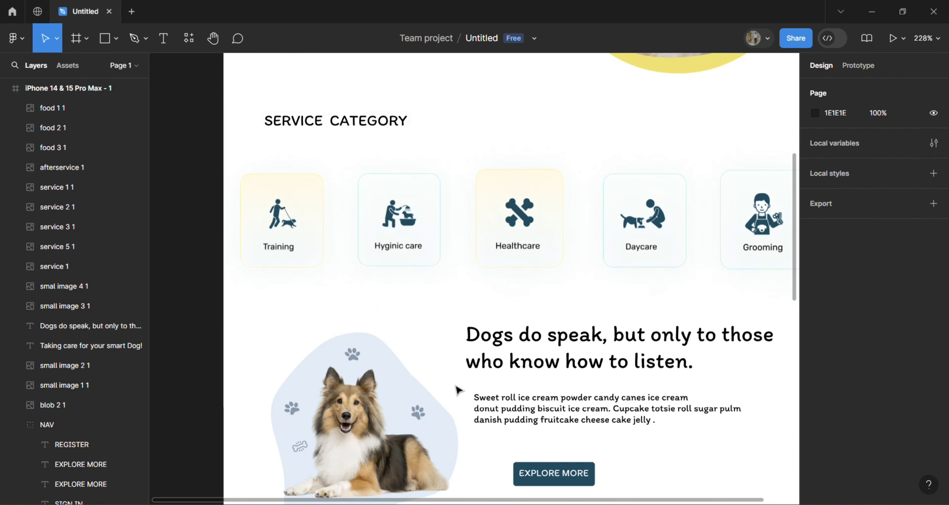
scroll(459, 391, down, 4)
drag(415, 209, 381, 421)
scroll(415, 209, down, 1)
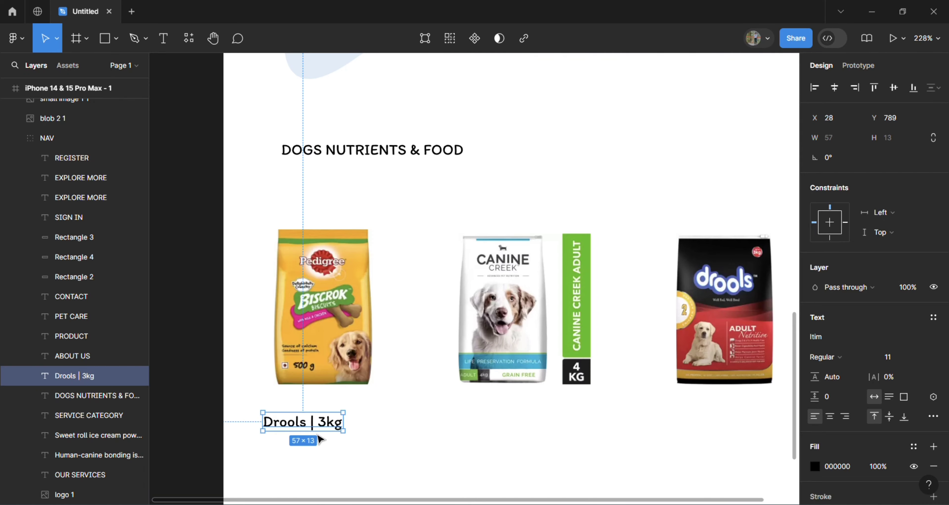
drag(739, 423, 331, 427)
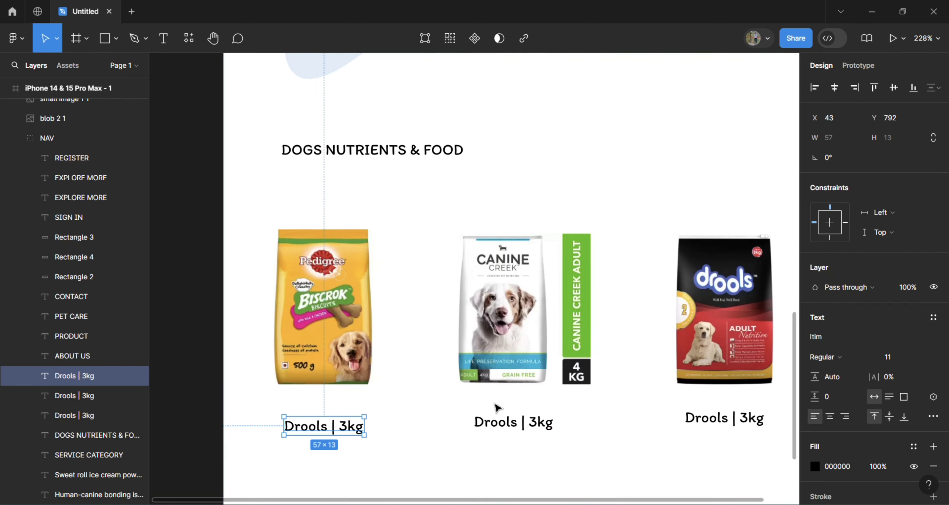
Step: Change the label below the Pedigree bag to "Biscork biscuits" and the one below the Canine Creek bag to "Canine Creek | 4kg"
click(512, 422)
scroll(402, 438, up, 5)
double_click(382, 413)
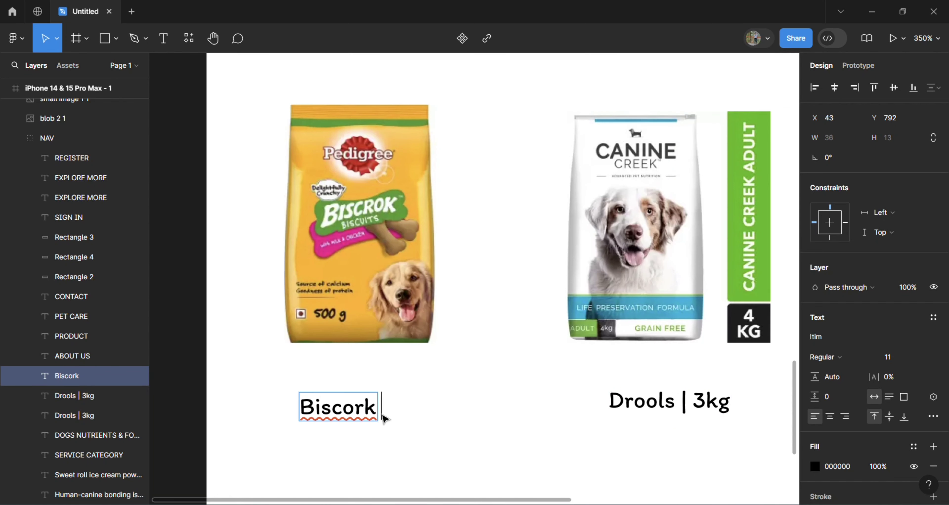
double_click(640, 403)
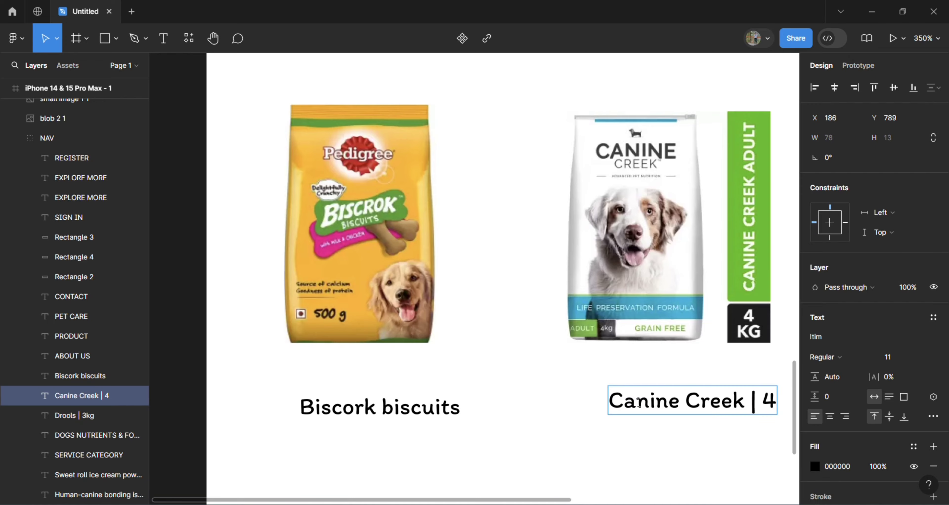
text(kg)
scroll(639, 403, down, 5)
click(577, 450)
Step: Line up the three product labels in one row, each starting near the edge of its food bag
drag(359, 406, 348, 398)
double_click(537, 403)
key(Escape)
drag(547, 399, 528, 395)
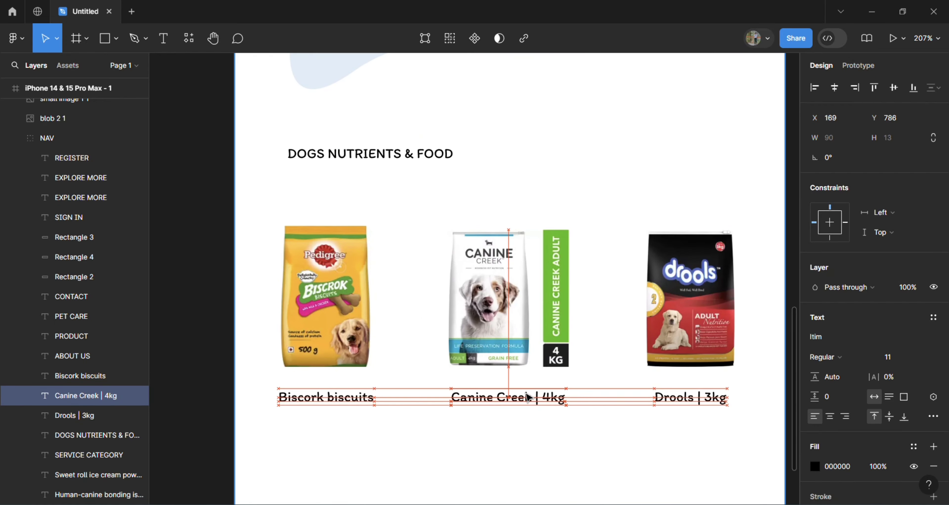
click(709, 401)
click(667, 449)
scroll(667, 448, down, 2)
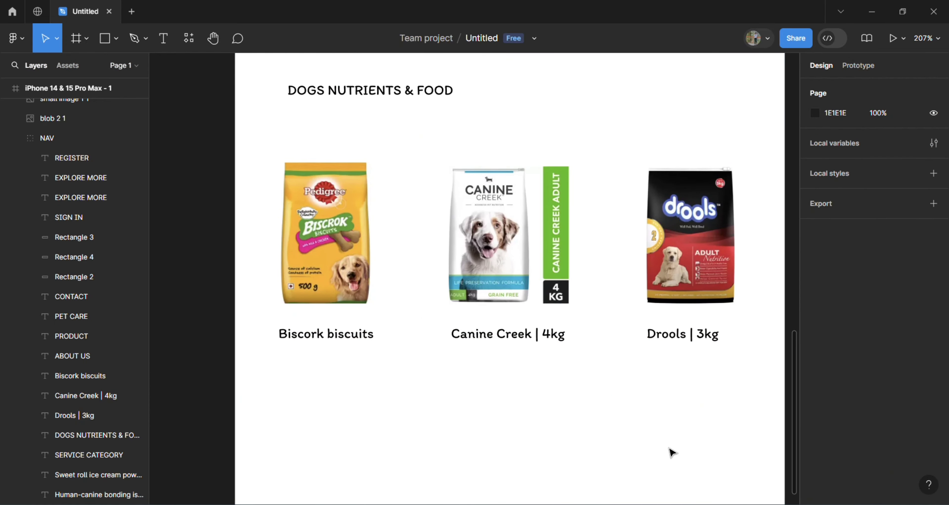
Step: Draw a button rectangle about 49 × 15 below the Biscork biscuits label and set its corner radius to 4
click(317, 80)
scroll(317, 80, down, 3)
click(113, 39)
click(95, 68)
mouse_move(267, 284)
mouse_down()
mouse_move(353, 309)
mouse_move(352, 317)
mouse_move(329, 296)
mouse_up()
scroll(329, 297, down, 5)
scroll(329, 297, up, 3)
scroll(329, 297, down, 2)
scroll(329, 297, up, 1)
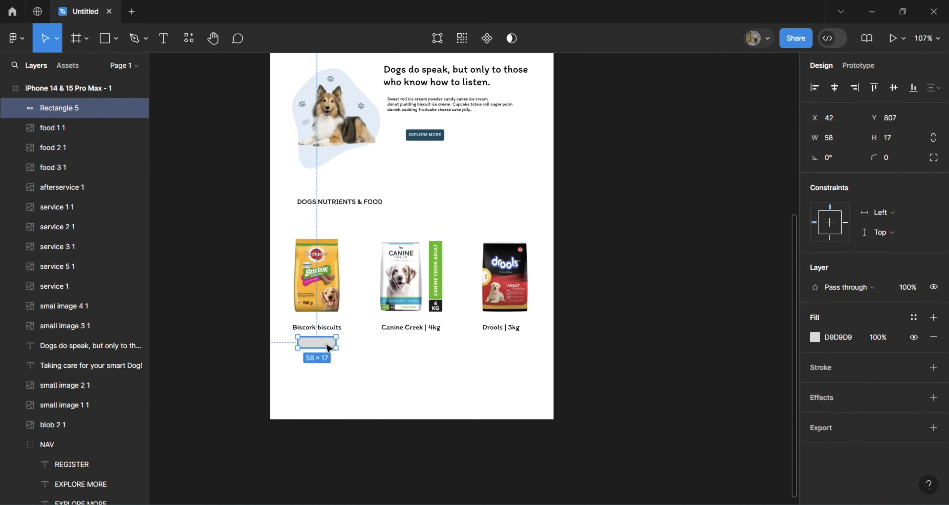
drag(327, 346, 323, 349)
scroll(334, 352, up, 5)
text(4)
Step: Give the button rectangle a 124C5F stroke, a drop shadow and a white fill
click(815, 337)
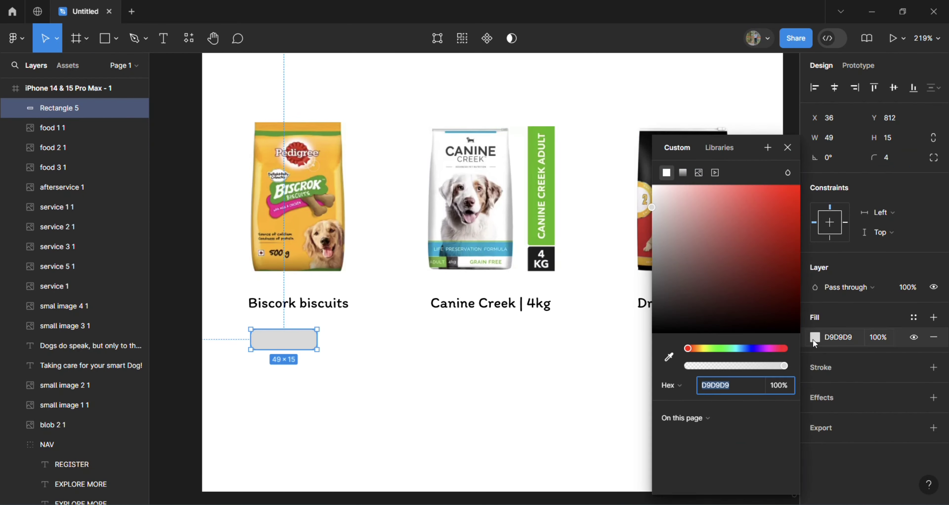
click(714, 367)
drag(714, 366, 788, 364)
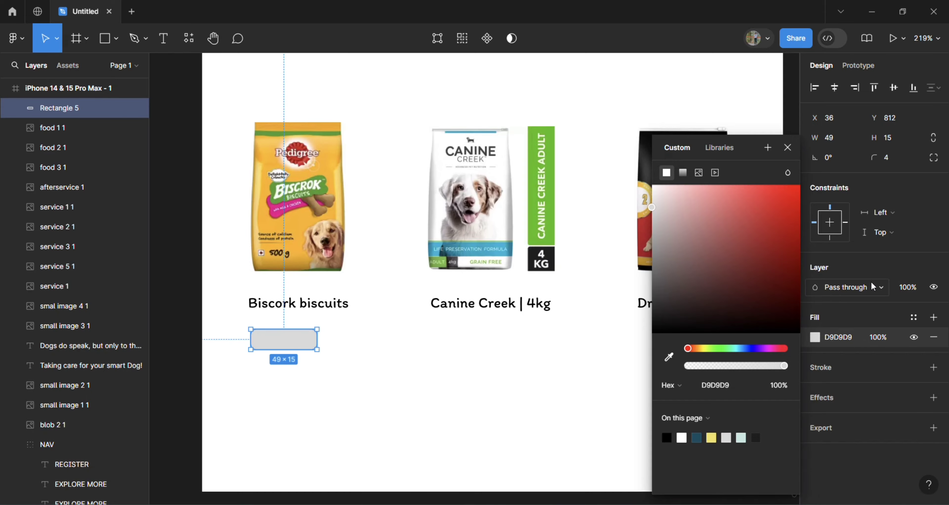
click(870, 365)
click(853, 391)
click(839, 368)
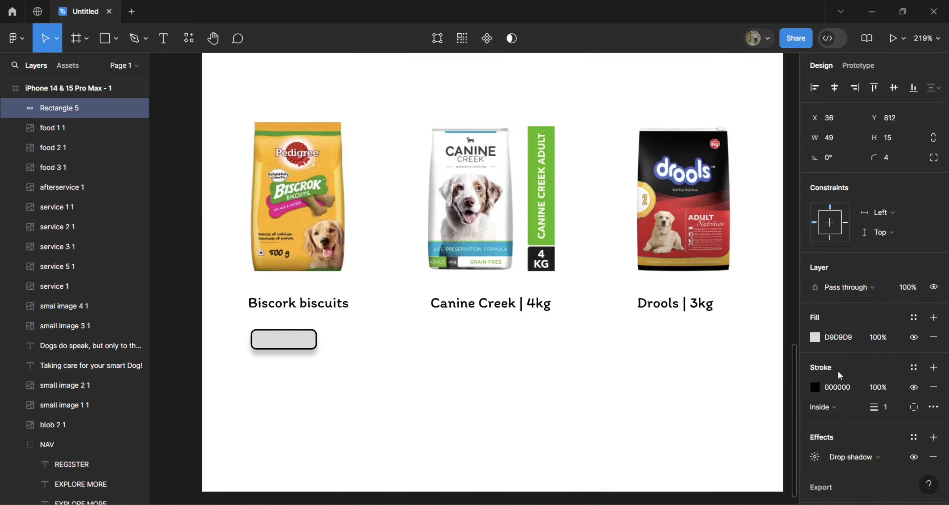
click(837, 387)
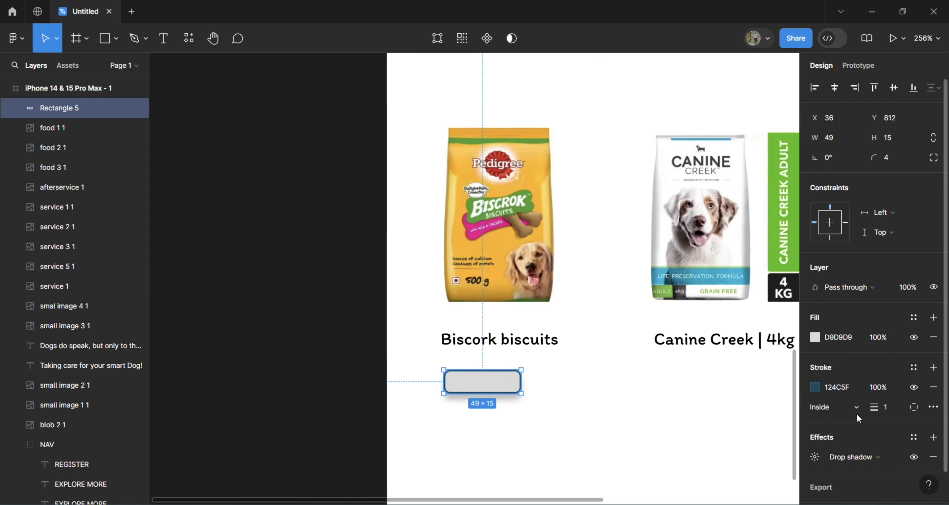
click(815, 337)
click(580, 432)
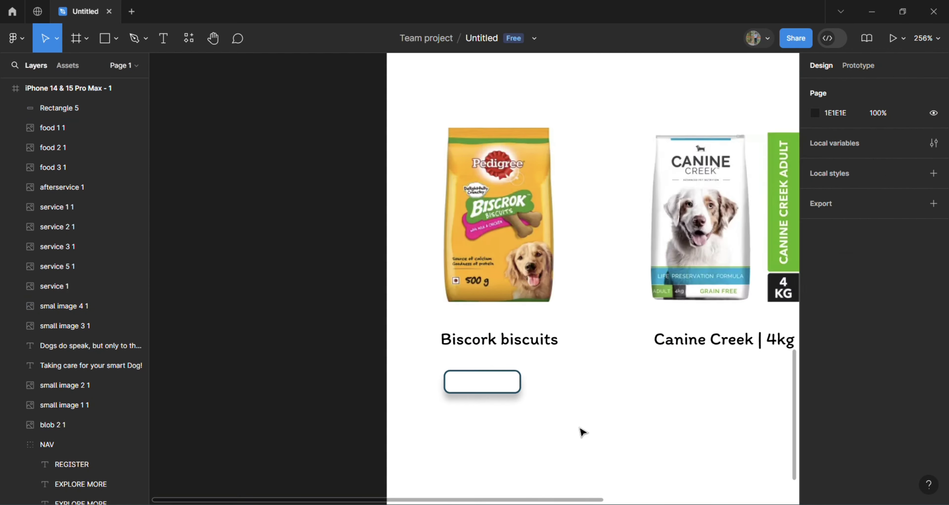
Step: Copy the white button rectangle below the Canine Creek and Drools labels
scroll(581, 432, up, 5)
scroll(369, 365, right, 3)
drag(313, 360, 738, 357)
scroll(742, 357, right, 5)
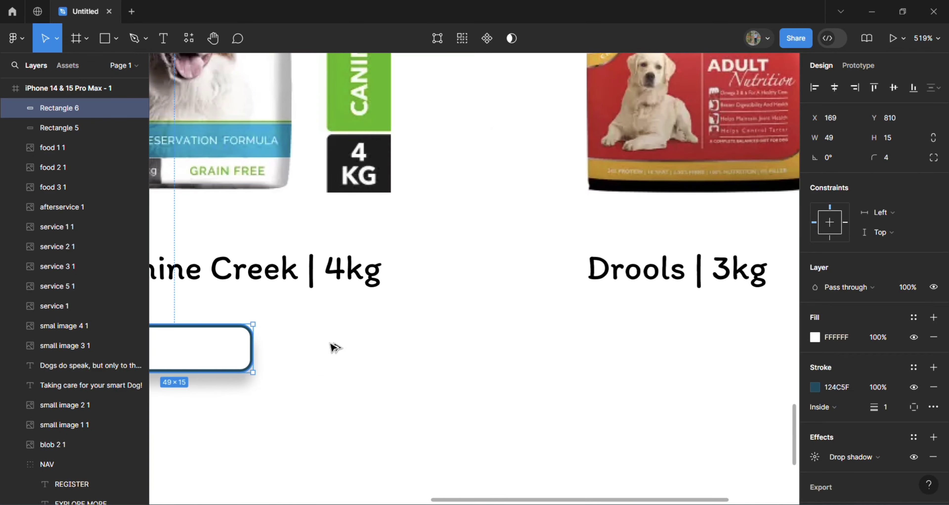
key(ctrl+d)
scroll(697, 342, left, 3)
scroll(694, 338, down, 5)
scroll(694, 339, up, 1)
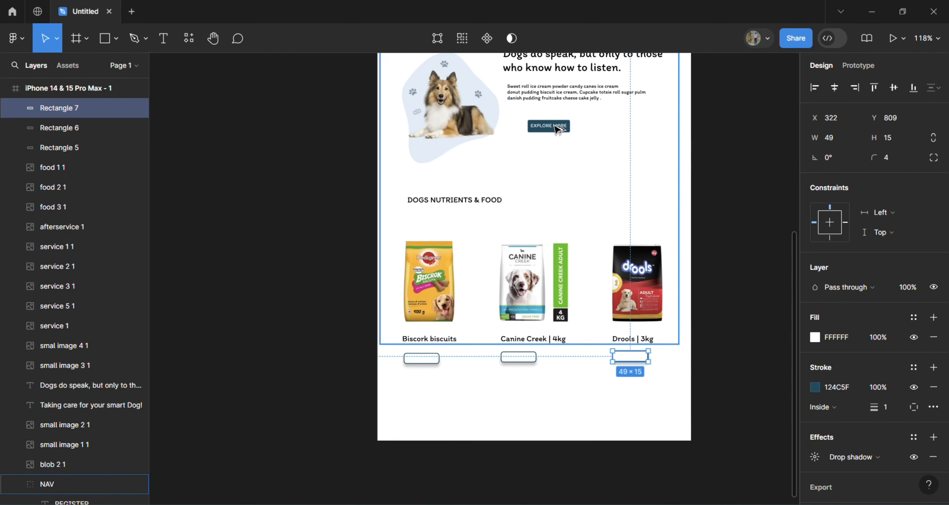
Step: Copy the EXPLORE MORE label below the button rectangles, set its colour to 124C5F and change its text to "BUY NOW"
double_click(555, 126)
drag(555, 126, 440, 394)
click(843, 467)
text(124C5F)
key(Return)
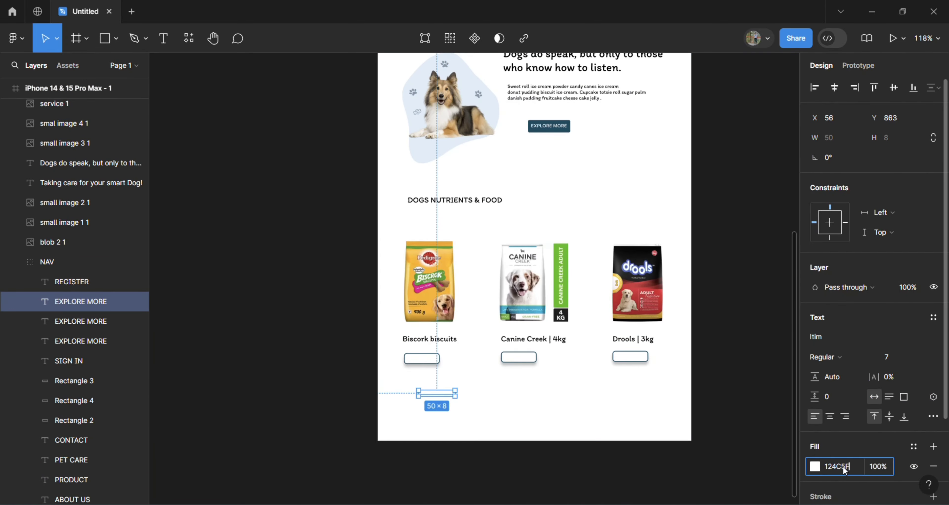
scroll(443, 398, up, 8)
key(Return)
key(BackSpace)
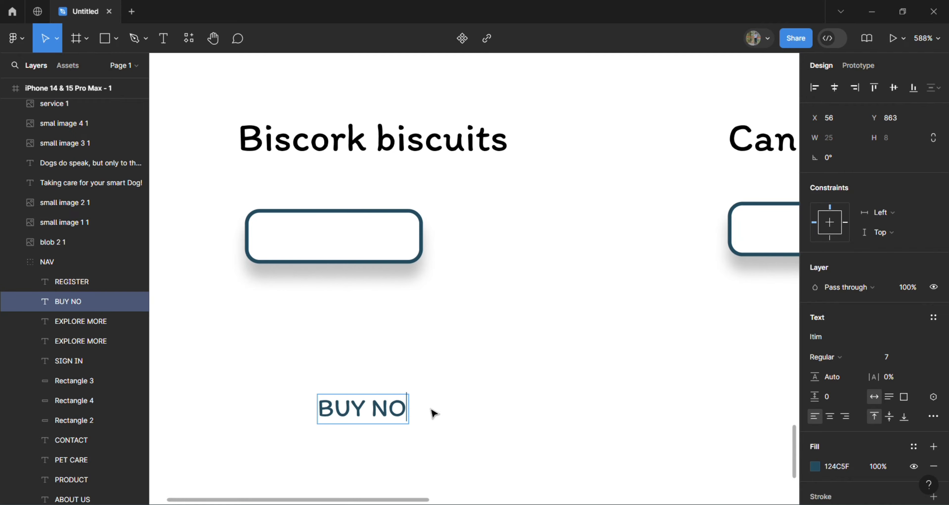
Step: Send the Biscork biscuits and Canine Creek button rectangles to the back and place a BUY NOW label on each
right_click(356, 314)
drag(409, 409, 645, 309)
click(401, 199)
right_click(356, 236)
key(ctrl+z)
scroll(350, 236, right, 1)
scroll(479, 276, right, 5)
right_click(435, 243)
click(476, 186)
drag(350, 305, 495, 228)
scroll(497, 231, right, 5)
Step: Send the Drools button rectangle to the back and arrange BUY NOW labels on both the Drools and Canine Creek buttons
click(737, 218)
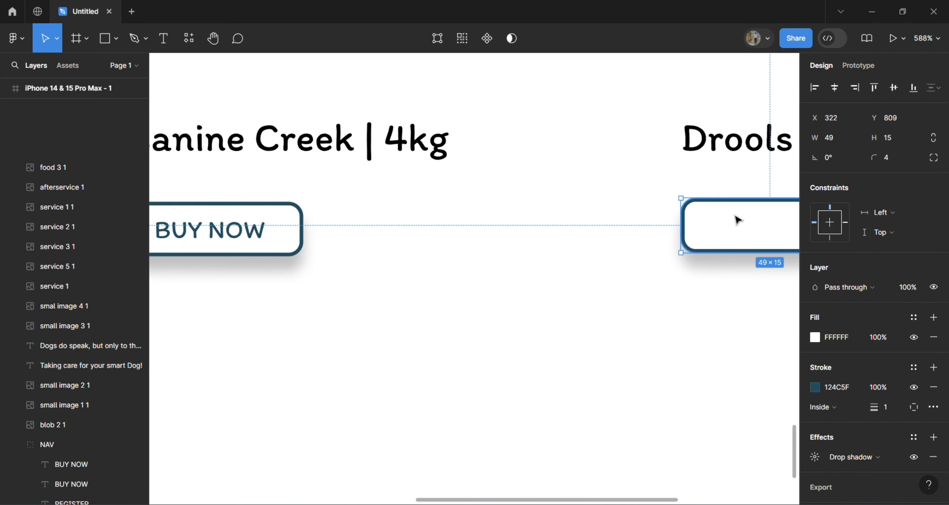
right_click(733, 218)
click(752, 214)
drag(206, 230, 784, 231)
scroll(691, 226, down, 3)
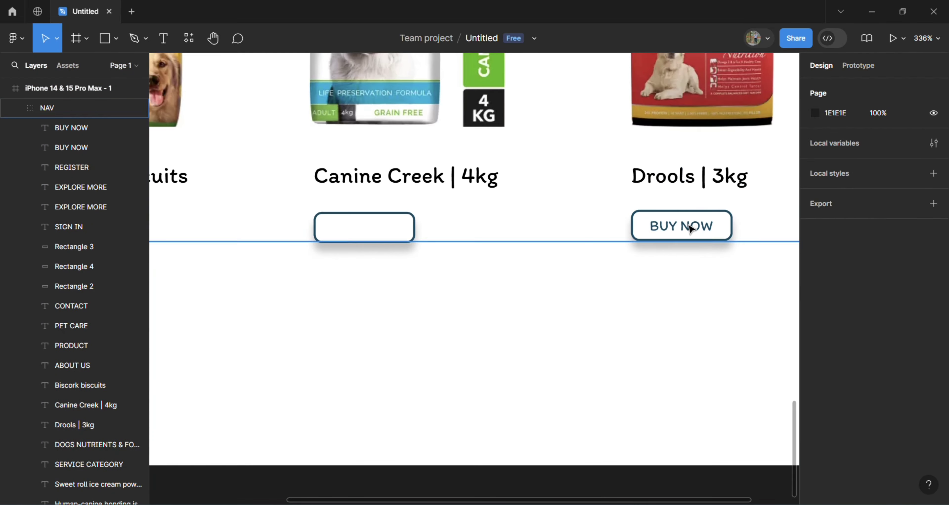
alt+drag(691, 226, 374, 229)
click(402, 309)
scroll(402, 309, down, 4)
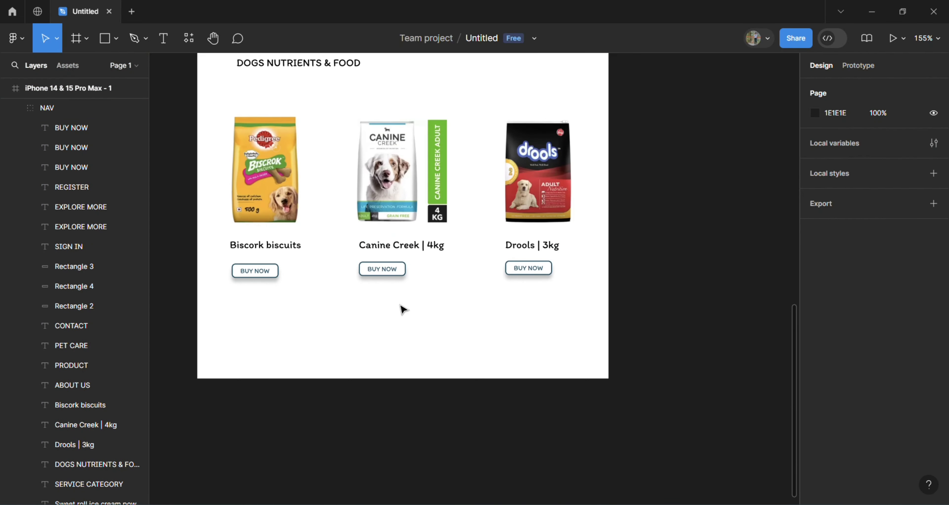
Step: Nudge the Canine Creek button rectangle and its BUY NOW label slightly to the right and down
scroll(402, 309, up, 3)
click(456, 254)
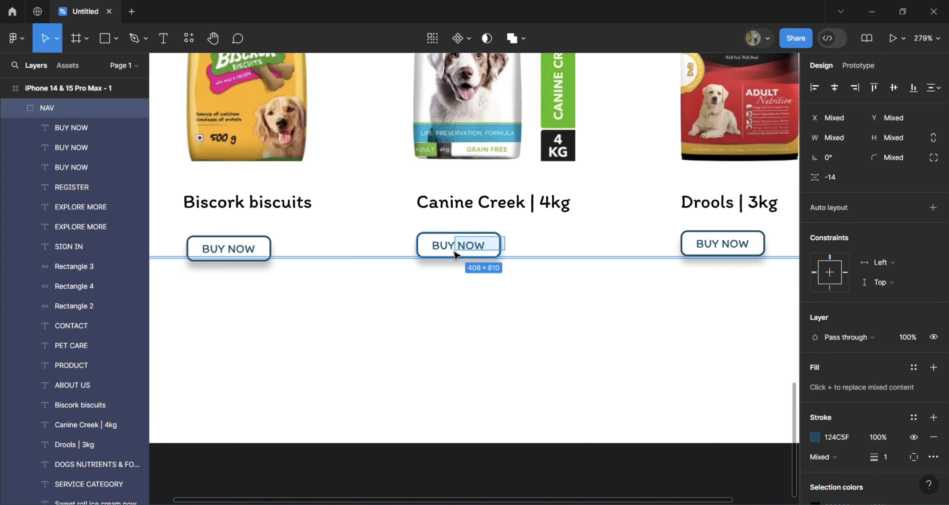
drag(456, 254, 501, 254)
click(481, 245)
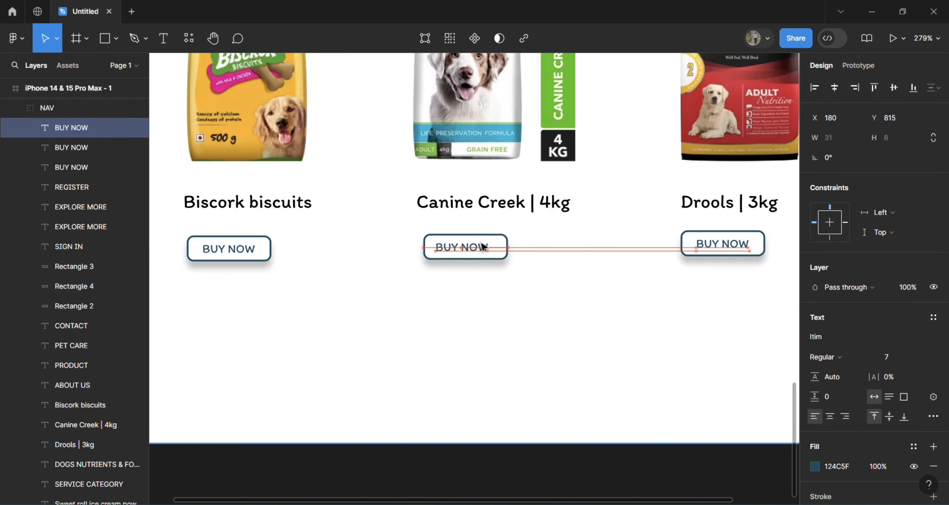
key(Escape)
Step: Extend the page frame downward to a height of 1212
scroll(478, 298, down, 5)
scroll(458, 340, down, 3)
click(497, 167)
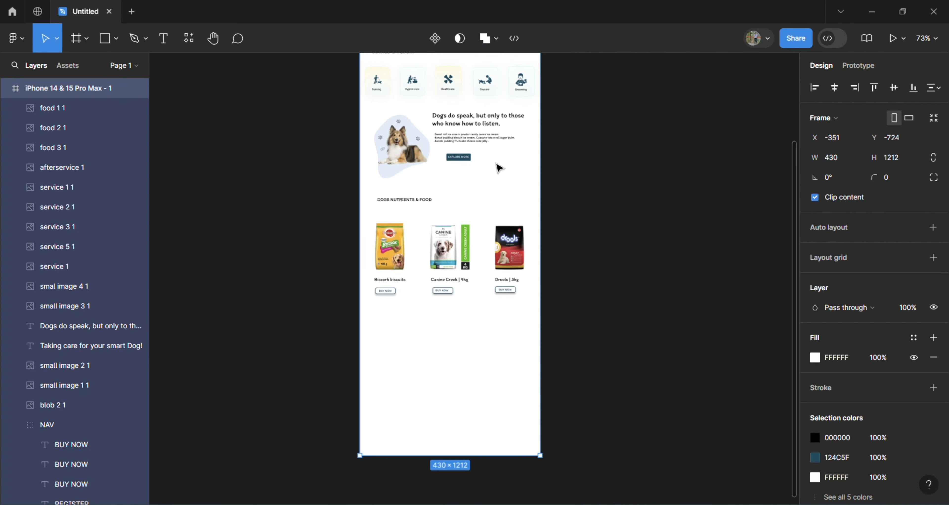
Step: Copy the "Dogs do speak, but only to those who know how to listen." heading below the BUY NOW buttons
scroll(496, 167, up, 2)
scroll(494, 163, down, 2)
triple_click(484, 164)
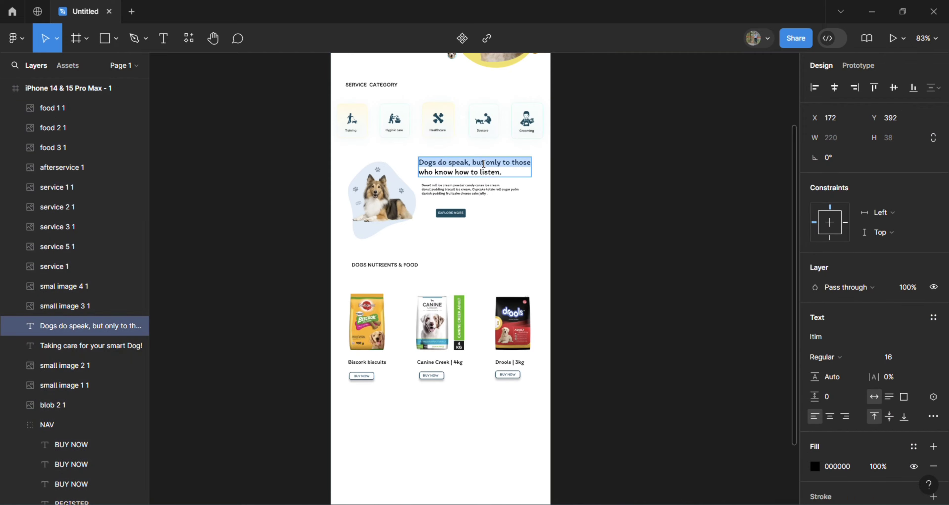
key(Escape)
scroll(515, 171, up, 3)
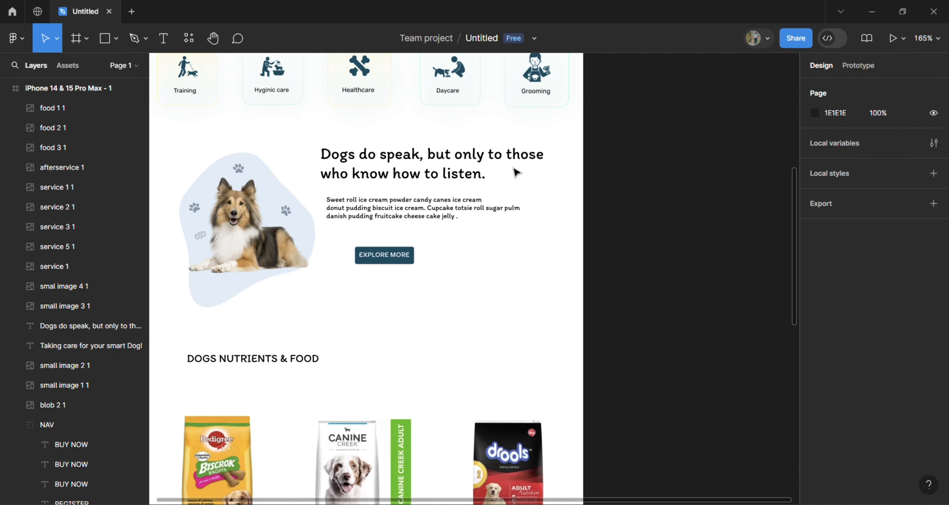
drag(515, 171, 358, 404)
click(356, 401)
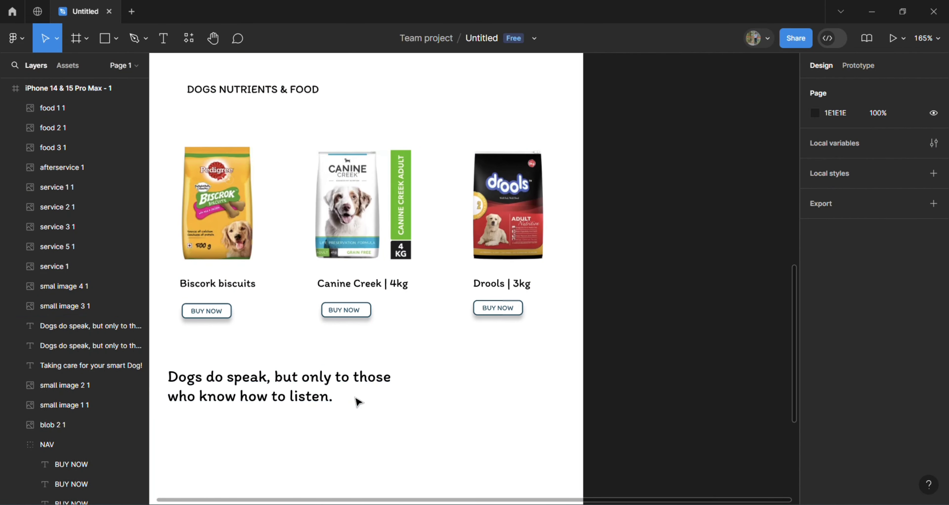
Step: Change the copied heading to "No one appreciates the very special genius of your conversation as the dog does."
double_click(336, 390)
text(N)
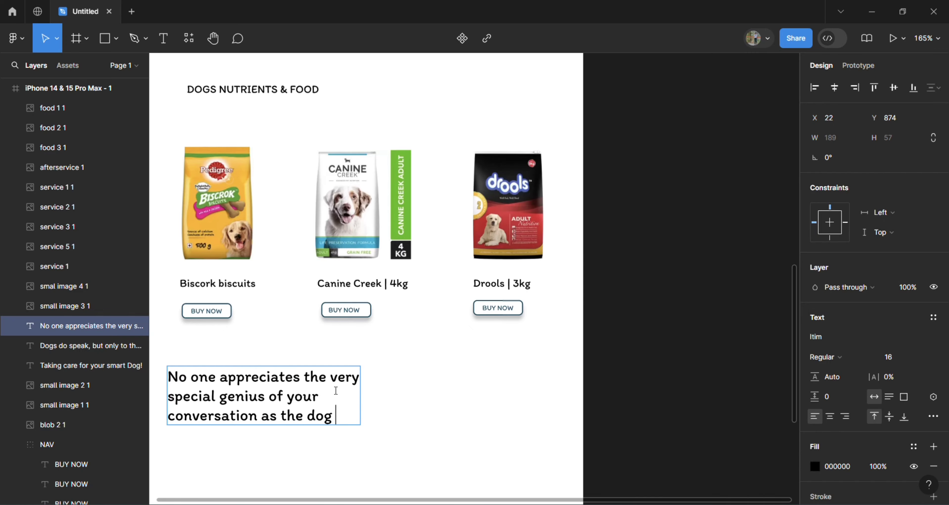
key(Escape)
key(Escape)
Step: Place the "after food" image of the man walking a dog to the right of the new heading and adjust its size
scroll(343, 457, down, 5)
scroll(370, 345, right, 3)
click(116, 38)
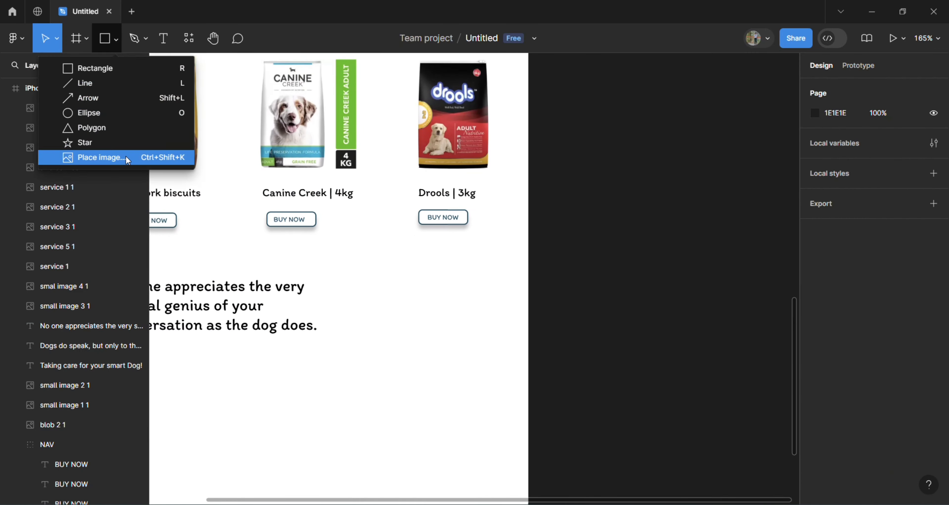
click(111, 156)
drag(360, 291, 488, 480)
scroll(487, 480, left, 3)
scroll(487, 480, down, 1)
drag(525, 354, 524, 324)
drag(589, 422, 594, 444)
click(451, 351)
Step: Reposition the "No one appreciates" heading beside the man-and-dog image, in line with the content above
scroll(451, 351, down, 5)
click(421, 332)
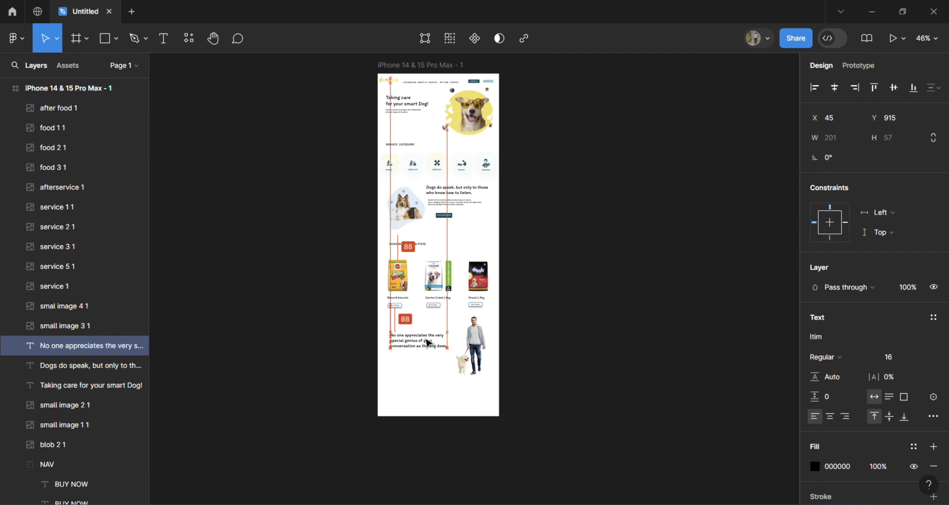
drag(427, 342, 449, 346)
scroll(428, 343, up, 5)
click(465, 409)
scroll(465, 409, up, 5)
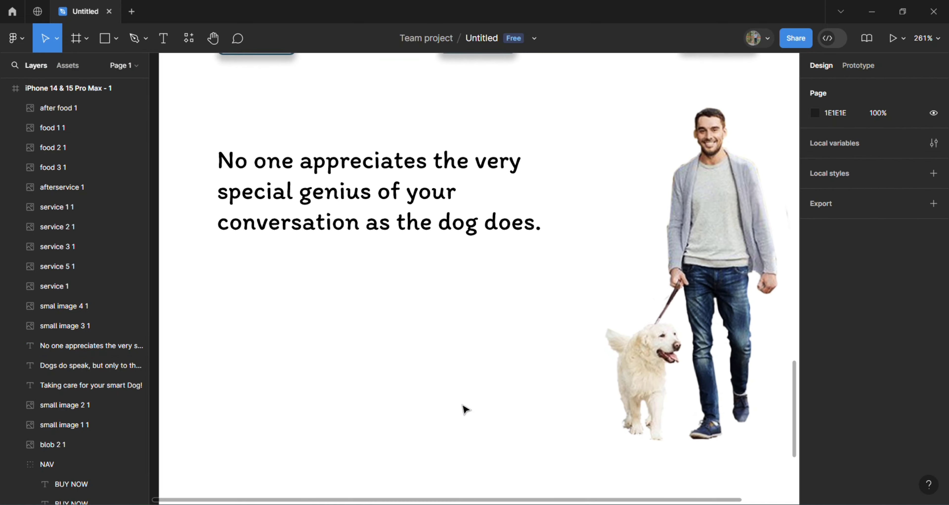
scroll(465, 409, down, 6)
Step: Copy the "Sweet roll ice cream" paragraph beneath the "No one appreciates" heading and line it up with the heading
click(516, 81)
drag(516, 80, 443, 357)
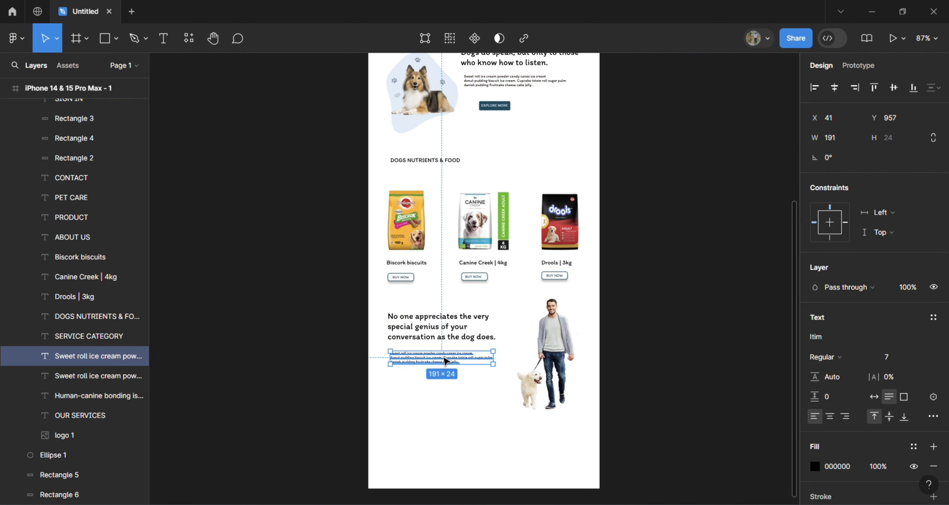
double_click(402, 327)
drag(388, 327, 474, 330)
click(462, 362)
drag(463, 362, 465, 360)
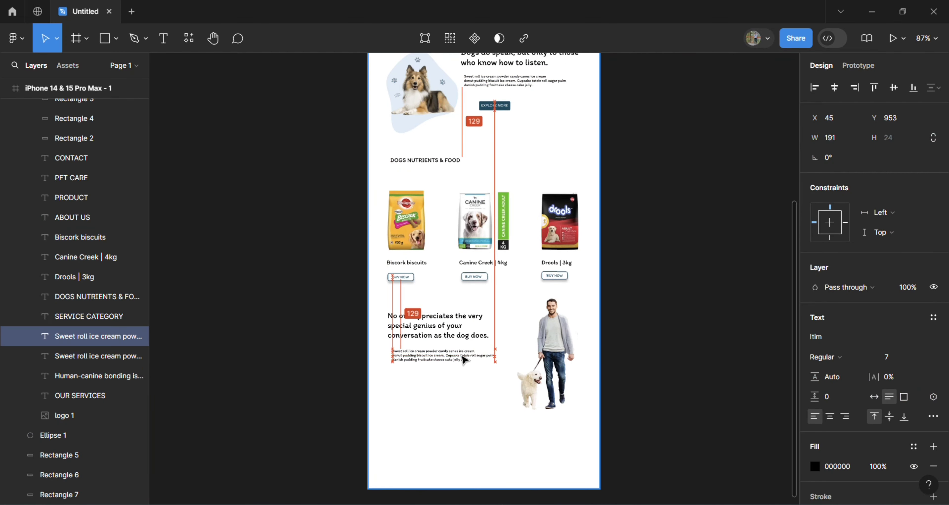
Step: Place a copy of the dark teal EXPLORE MORE button rectangle below the new paragraph and send it to the back
scroll(457, 356, up, 5)
scroll(462, 400, down, 3)
click(513, 75)
drag(513, 82, 532, 282)
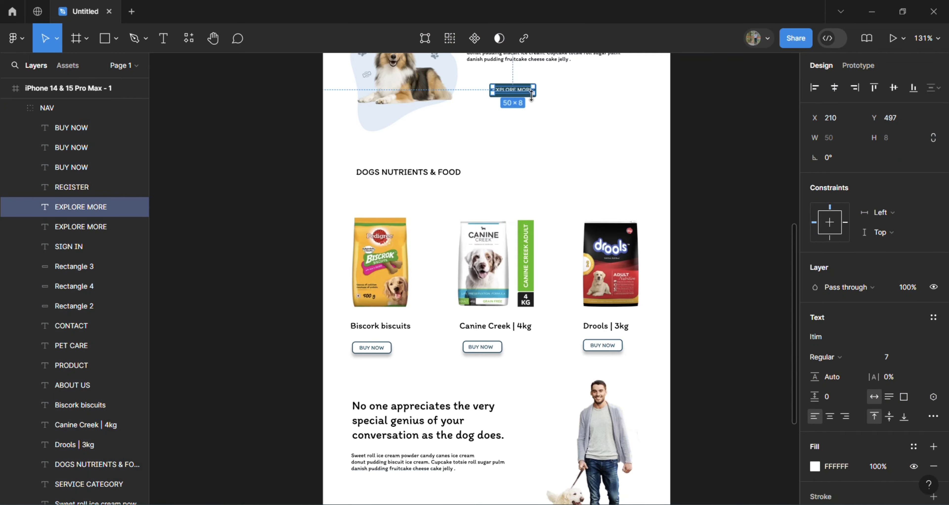
scroll(535, 83, up, 5)
click(539, 92)
key(ctrl+d)
scroll(539, 93, down, 5)
drag(539, 92, 213, 411)
scroll(272, 379, down, 4)
scroll(316, 85, up, 3)
right_click(215, 388)
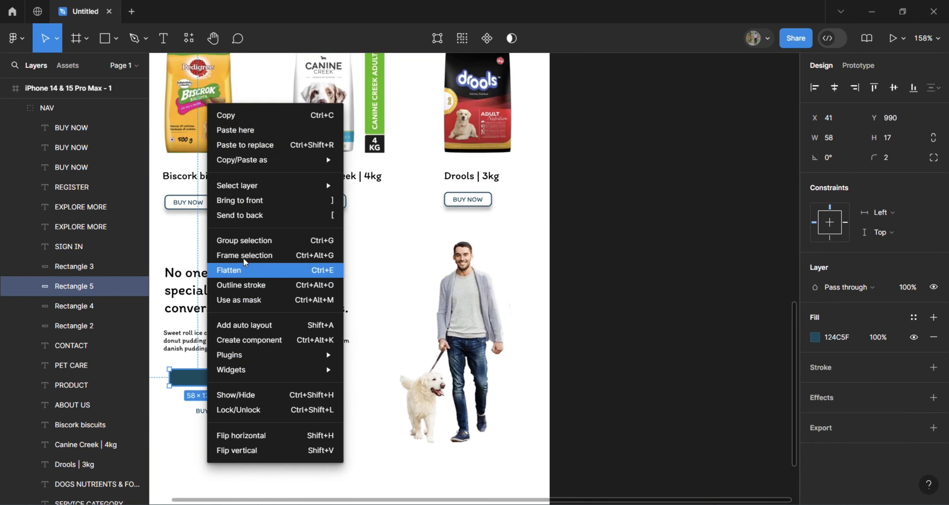
click(236, 269)
Step: Change the label below the teal rectangle to "Explore More >", colour it FCFCFC and centre it on the button
click(210, 411)
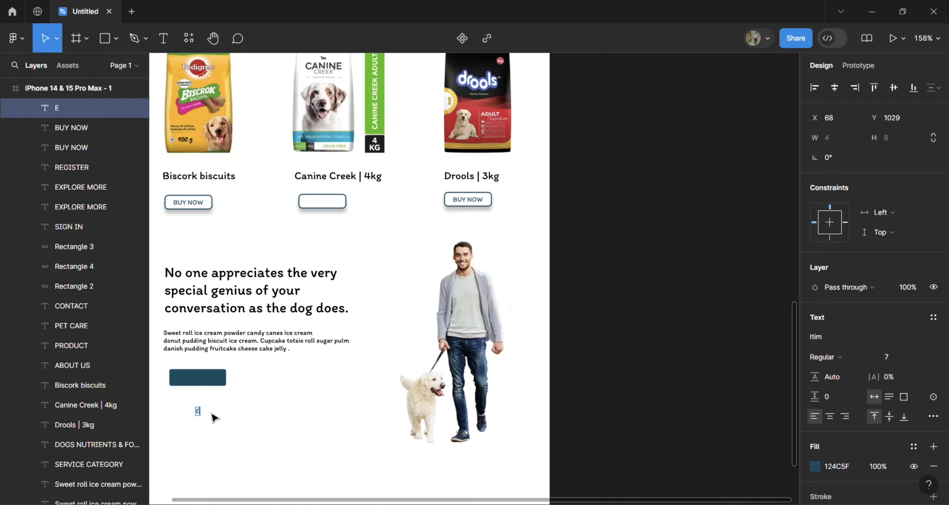
text(Explore More)
scroll(205, 421, up, 5)
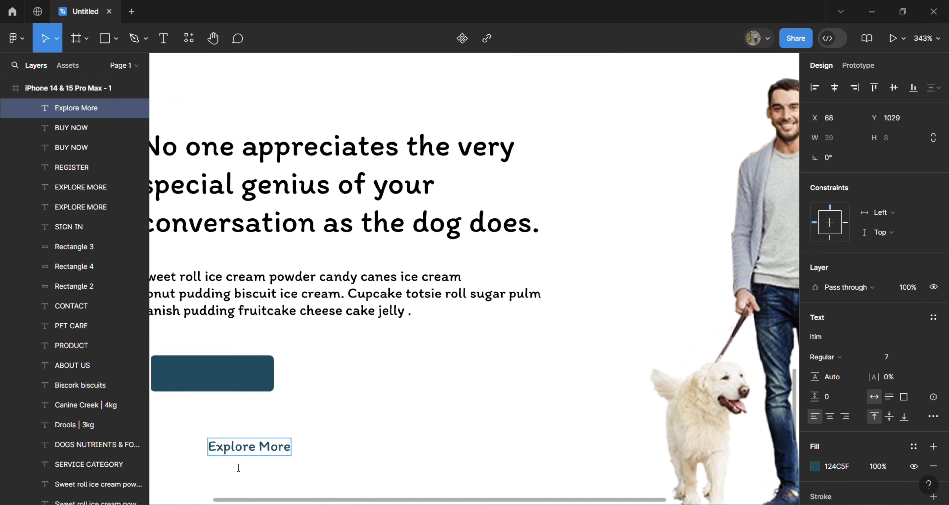
click(815, 466)
click(696, 438)
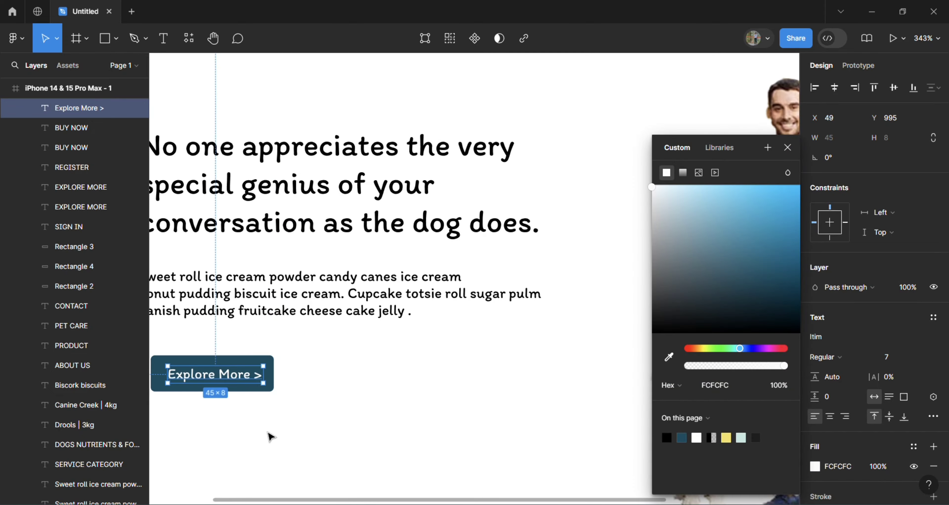
Step: Put a BUY NOW label back on the Canine Creek button, centred within its outline
scroll(271, 437, down, 8)
scroll(401, 235, up, 4)
click(479, 245)
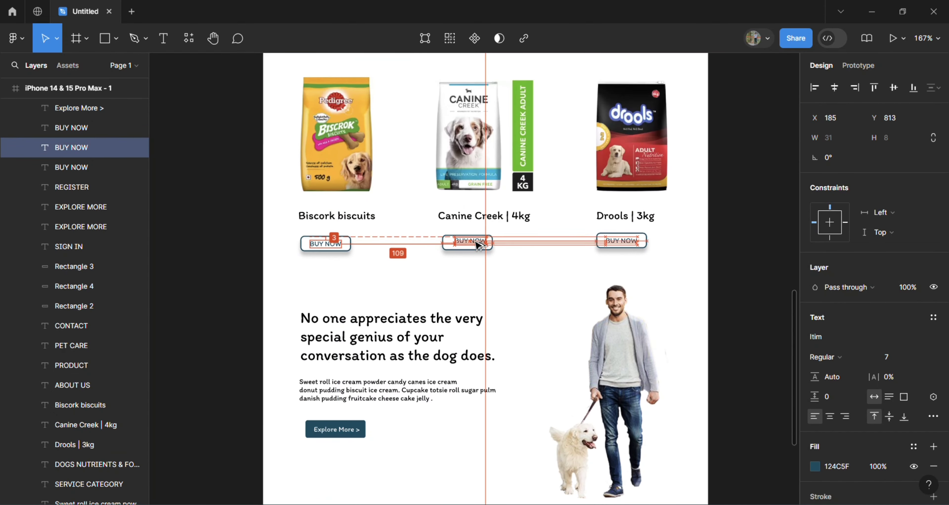
click(447, 438)
scroll(447, 438, up, 10)
scroll(447, 439, down, 10)
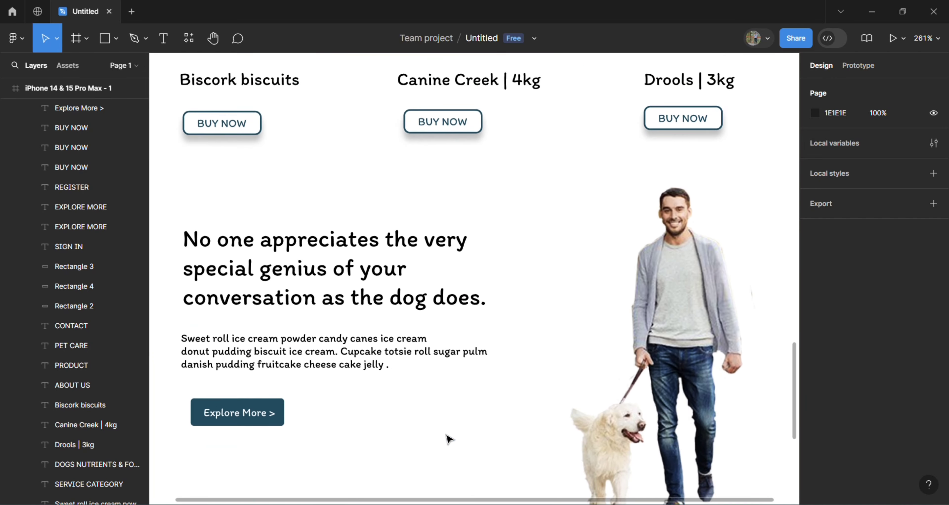
Step: Copy a section title below the Explore More button and change its text to "HAPPY CUSTOMERS"
scroll(447, 438, down, 5)
scroll(449, 440, down, 5)
click(384, 310)
drag(384, 309, 356, 362)
double_click(356, 356)
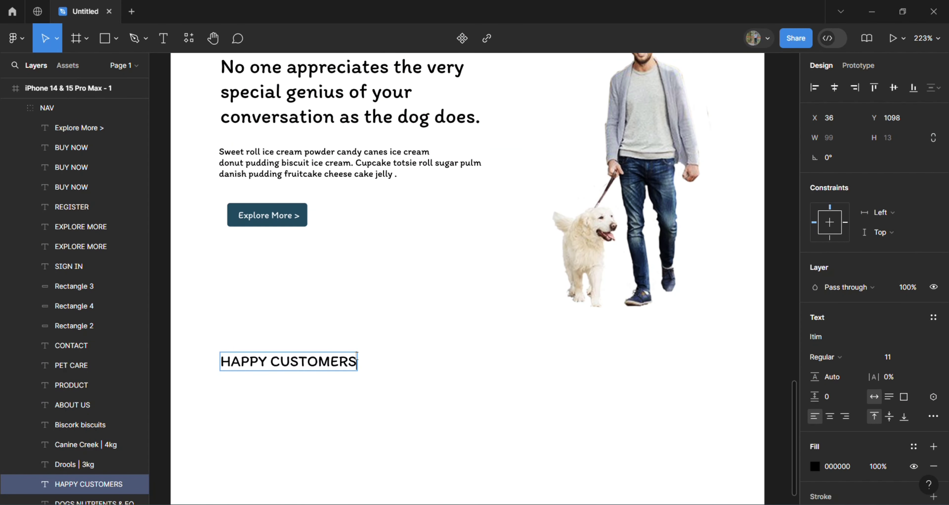
key(Escape)
scroll(370, 381, down, 3)
key(Escape)
Step: Collapse the NAV group and extend the page frame downward to a height of 1451
click(18, 303)
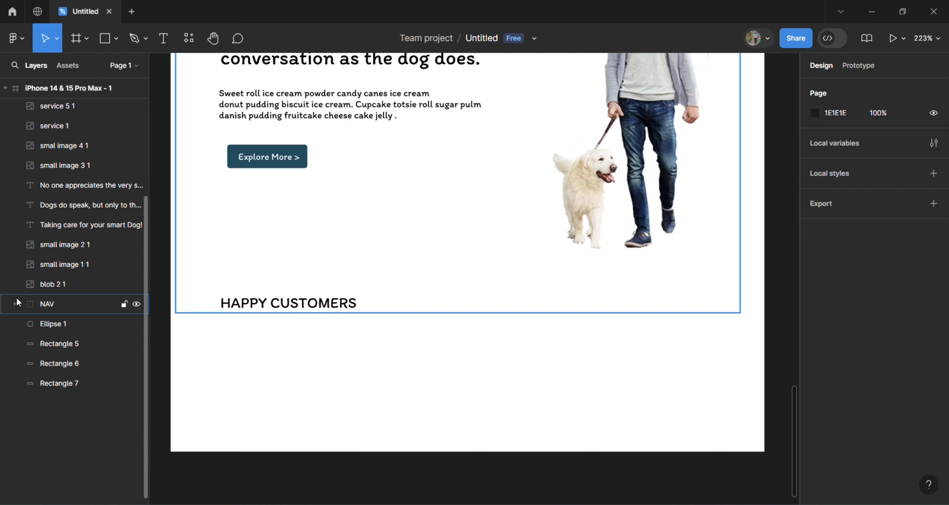
key(ctrl+a)
drag(479, 470, 460, 417)
scroll(460, 417, down, 5)
scroll(462, 423, up, 3)
scroll(462, 423, down, 2)
Step: Import the "card one", "card two" and "card three" images and place them side by side beneath the HAPPY CUSTOMERS title
click(115, 38)
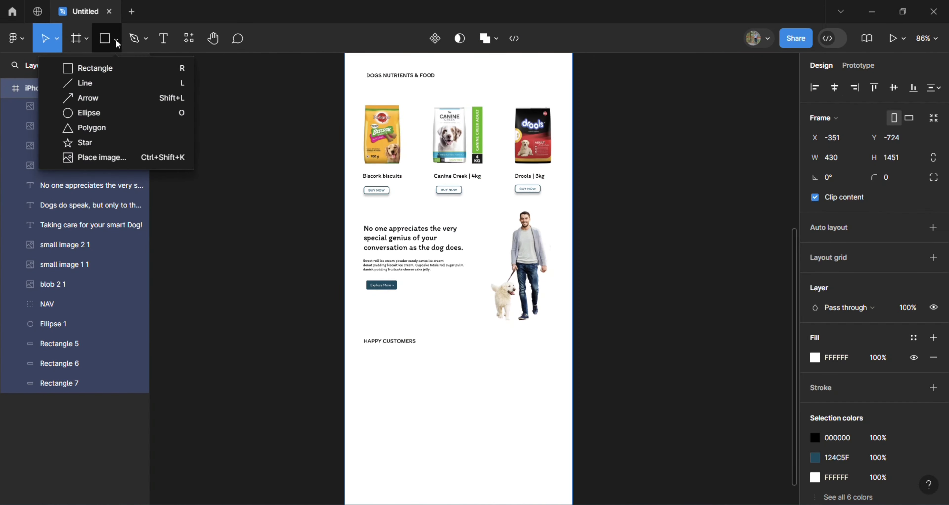
click(111, 156)
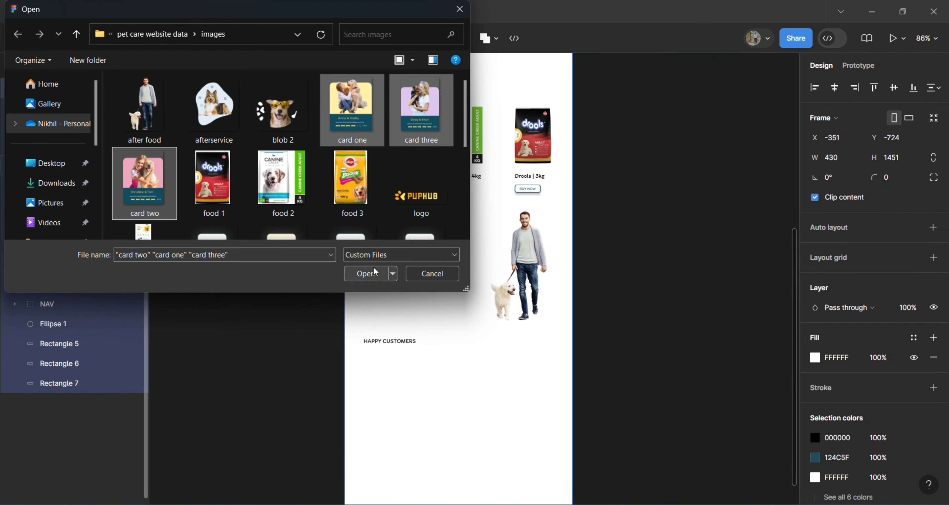
click(369, 273)
scroll(411, 349, up, 5)
drag(264, 197, 402, 381)
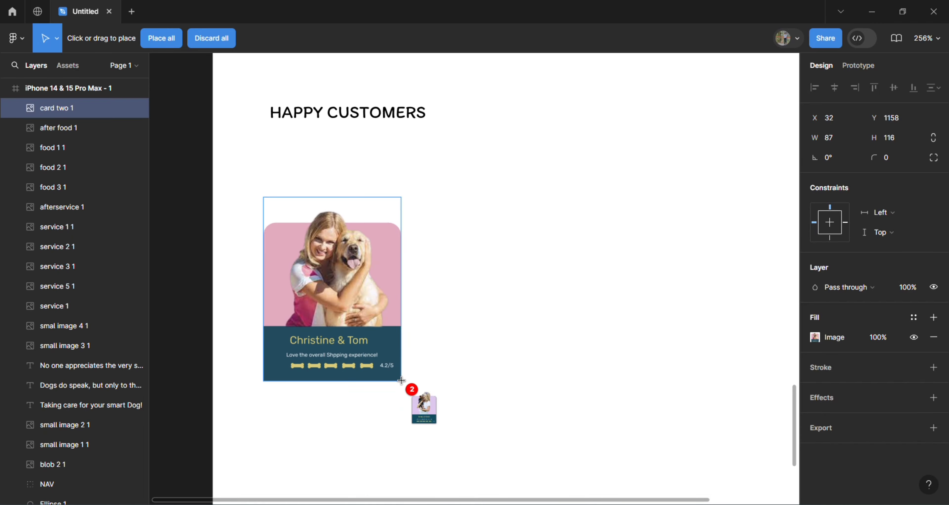
drag(438, 224, 584, 426)
drag(659, 219, 789, 405)
Step: Move the three customer cards up, keep the middle one lower than its neighbours, and slightly enlarge the pink card
drag(332, 280, 309, 223)
drag(501, 307, 509, 261)
drag(722, 291, 715, 221)
click(243, 319)
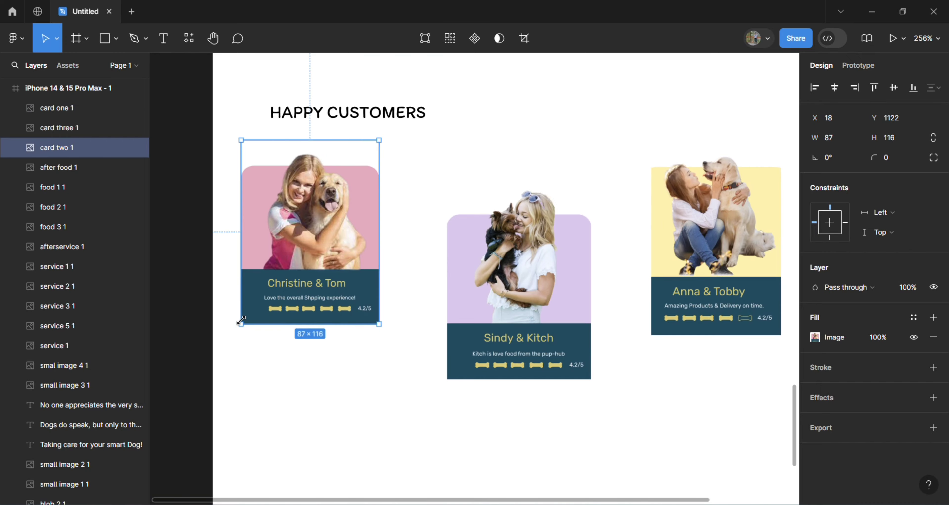
drag(241, 321, 236, 329)
click(309, 387)
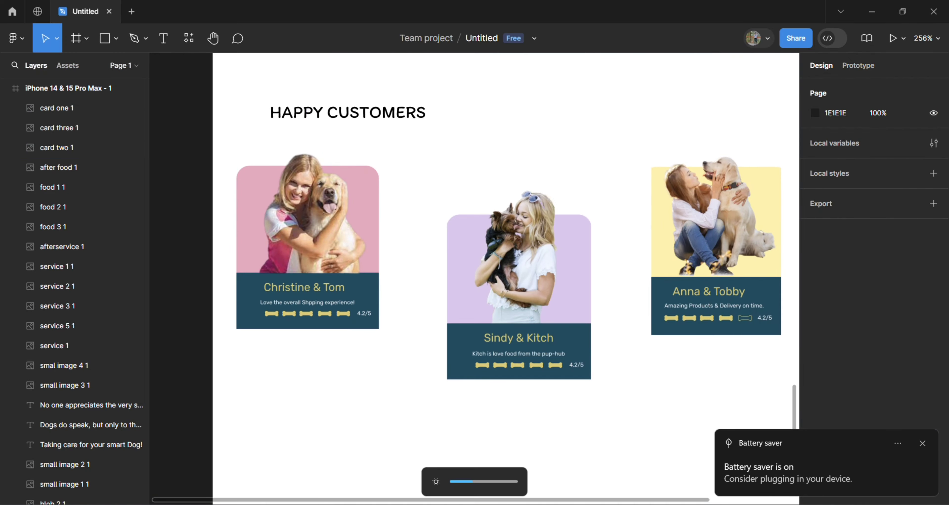
Step: Copy the teal Explore More button rectangle beneath the middle customer card
scroll(622, 402, down, 2)
scroll(622, 402, down, 5)
scroll(623, 401, down, 3)
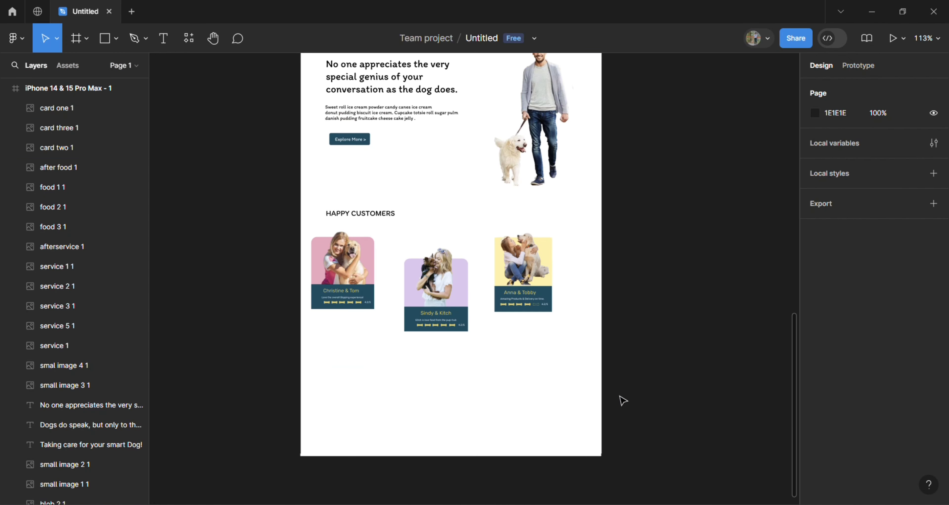
click(348, 140)
scroll(369, 147, up, 5)
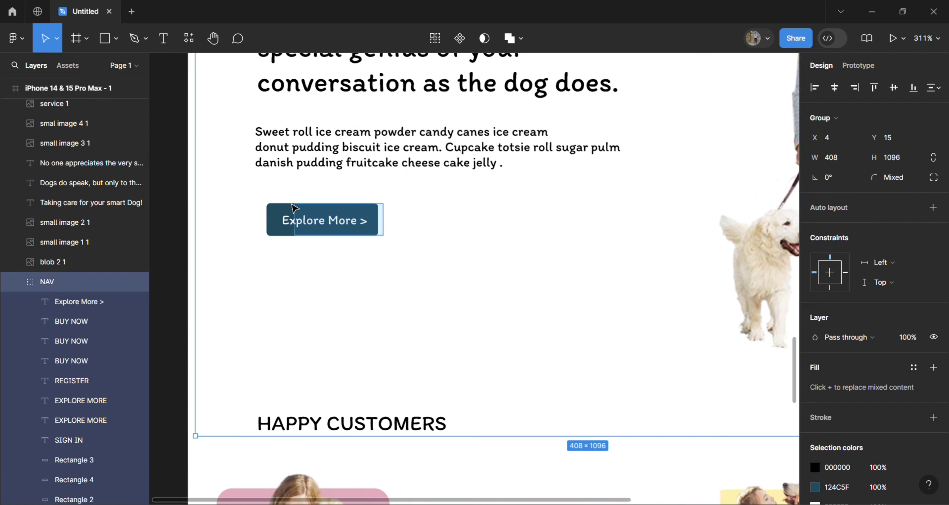
drag(272, 217, 614, 424)
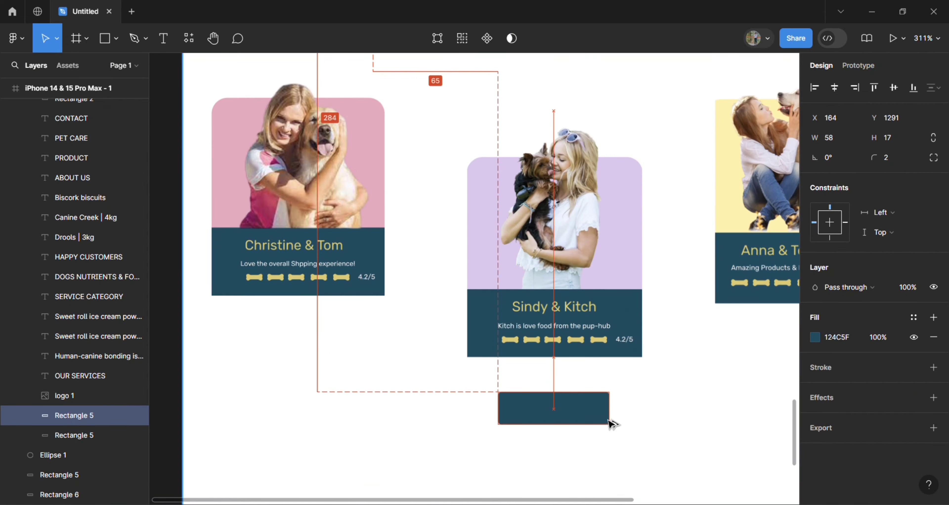
Step: Copy the "Explore More >" label onto the teal rectangle beneath the middle customer card and centre it
scroll(383, 159, up, 5)
scroll(383, 160, up, 2)
click(317, 159)
drag(317, 159, 595, 434)
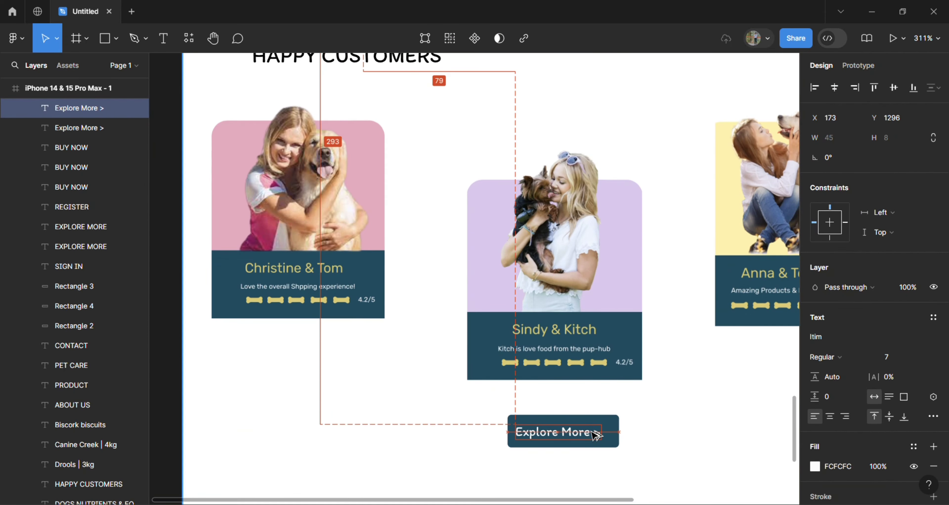
key(minus)
scroll(504, 301, up, 10)
scroll(504, 301, down, 10)
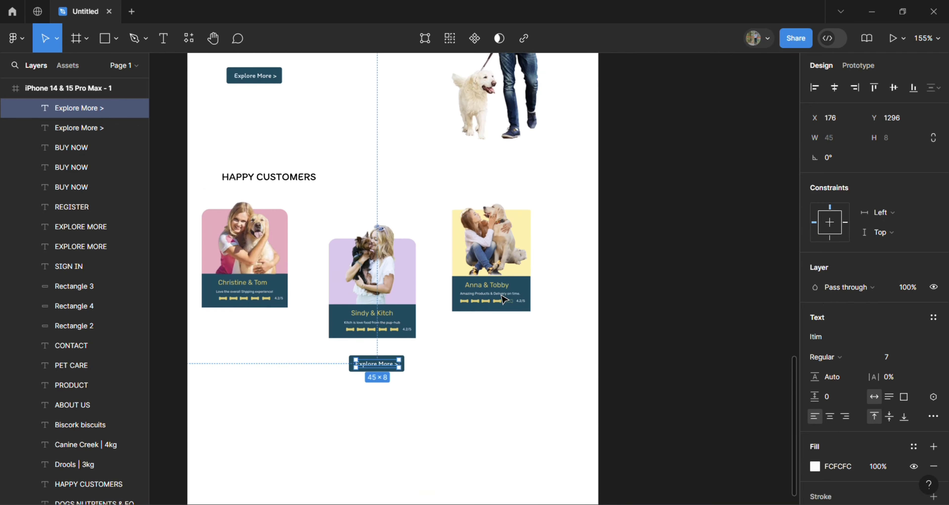
key(Escape)
Step: Extend the page frame downward to a height of 1512
key(shift+1)
scroll(448, 337, up, 10)
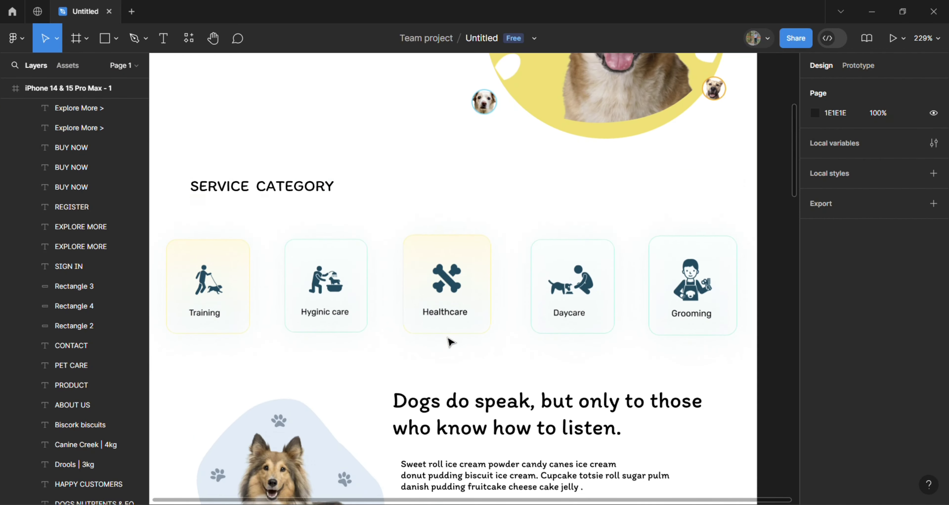
scroll(447, 338, down, 5)
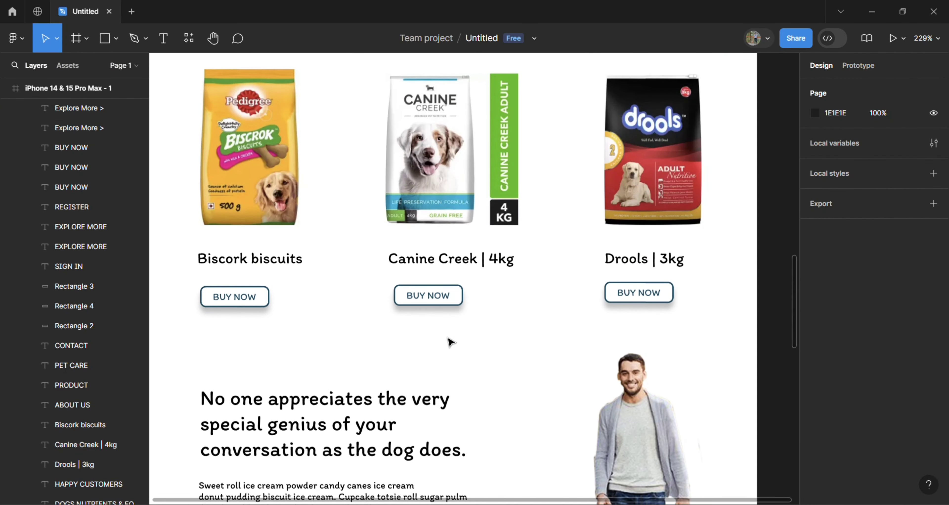
scroll(451, 342, down, 8)
click(70, 89)
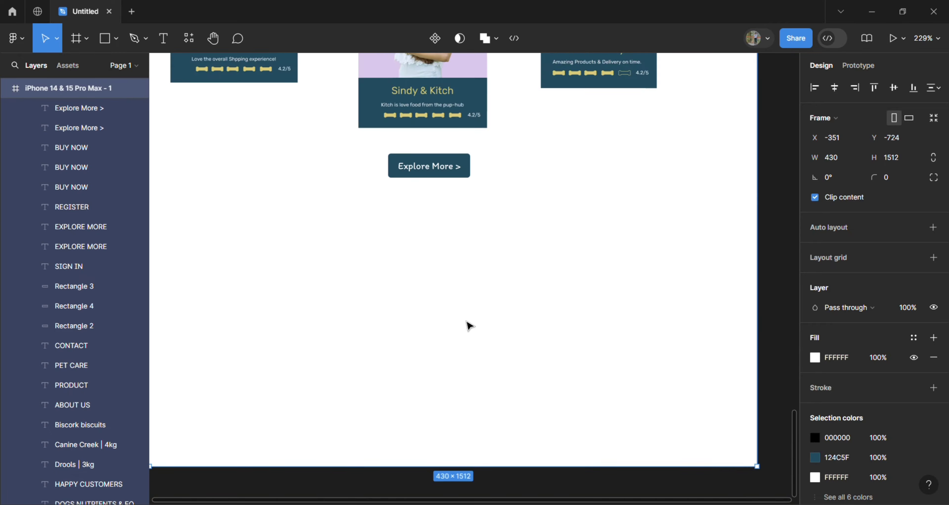
scroll(468, 326, down, 2)
Step: Draw a rectangle at the bottom of the page and fit it to the full frame width, about 430 × 163
click(116, 38)
click(95, 68)
mouse_move(160, 131)
mouse_down()
mouse_move(588, 302)
mouse_move(756, 403)
mouse_up()
scroll(276, 263, left, 3)
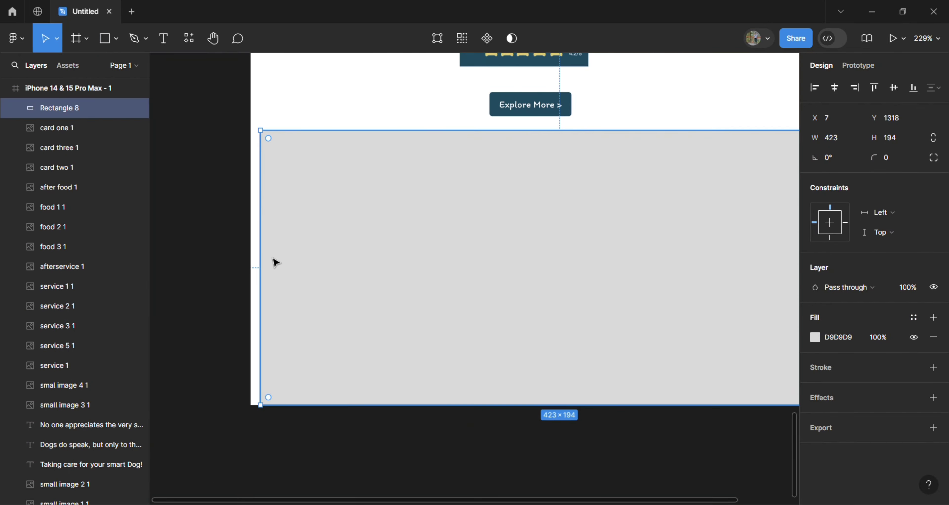
scroll(521, 226, up, 3)
key(Escape)
Step: Copy the REGISTER button's fill colour C7E7E1 and apply it to the large bottom rectangle
scroll(501, 231, down, 3)
scroll(651, 215, up, 10)
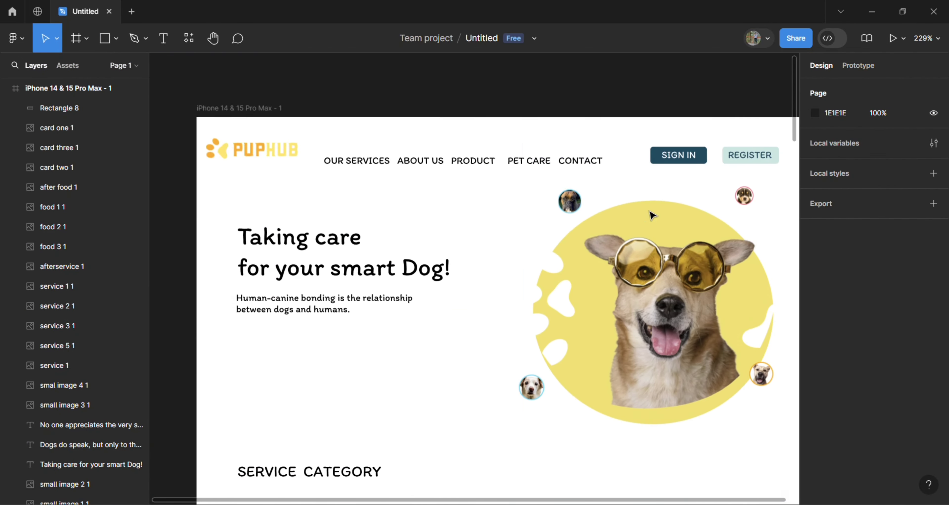
scroll(616, 228, right, 3)
click(616, 228)
click(629, 159)
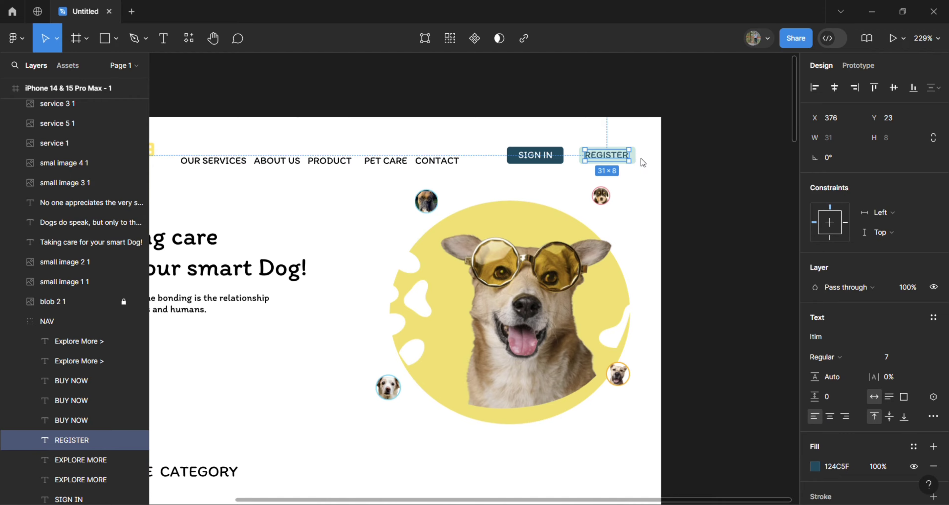
click(642, 159)
scroll(636, 158, up, 5)
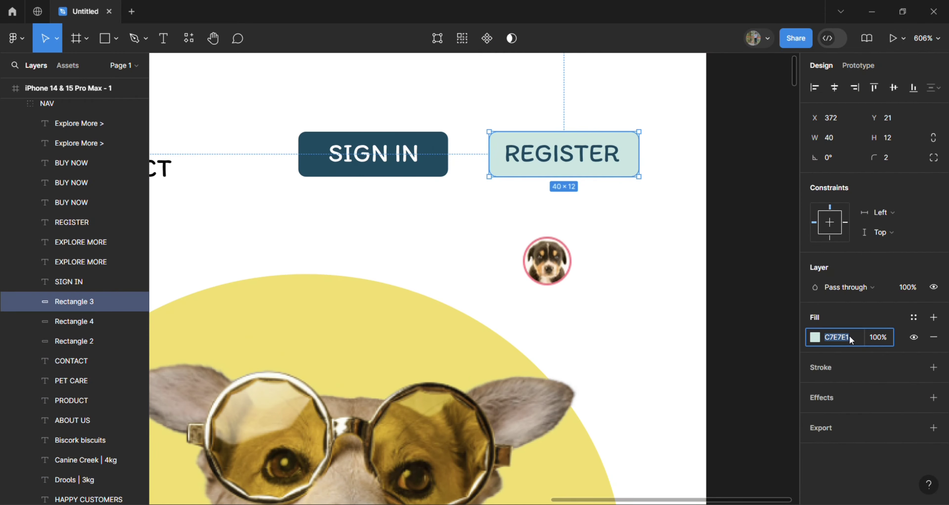
scroll(525, 292, down, 5)
scroll(525, 292, down, 5)
click(700, 346)
key(Return)
scroll(479, 331, down, 3)
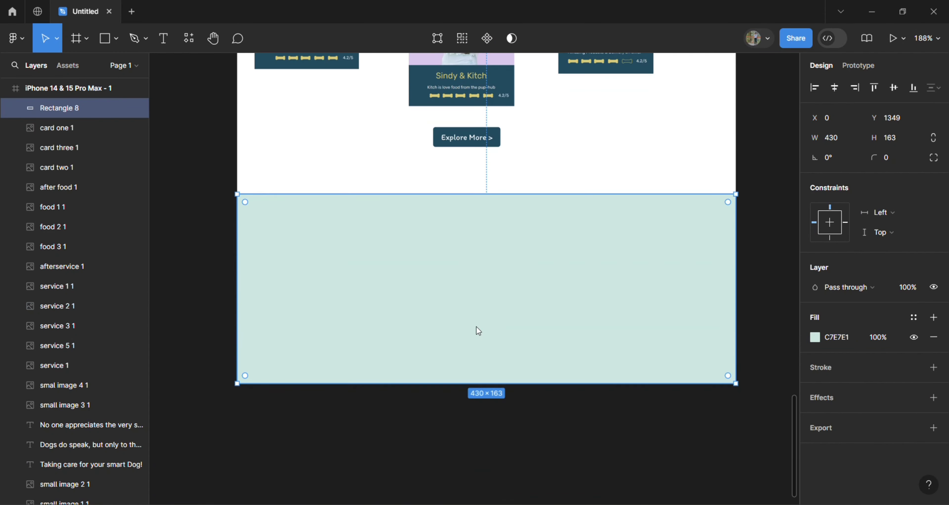
Step: Copy the HAPPY CUSTOMERS heading down to the mint rectangle and send that rectangle behind the other layers
scroll(482, 326, up, 3)
scroll(483, 319, down, 2)
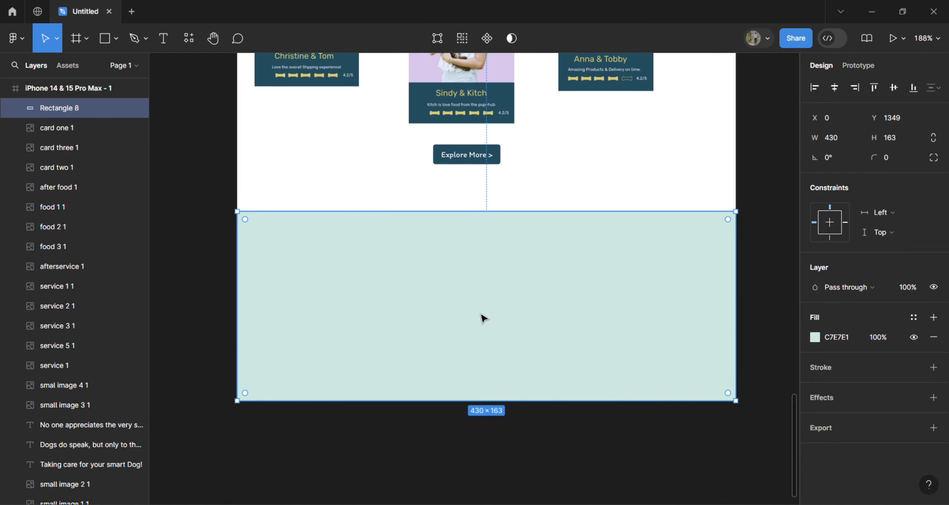
scroll(483, 318, up, 1)
scroll(407, 197, up, 5)
drag(404, 194, 515, 473)
scroll(512, 457, down, 4)
double_click(511, 446)
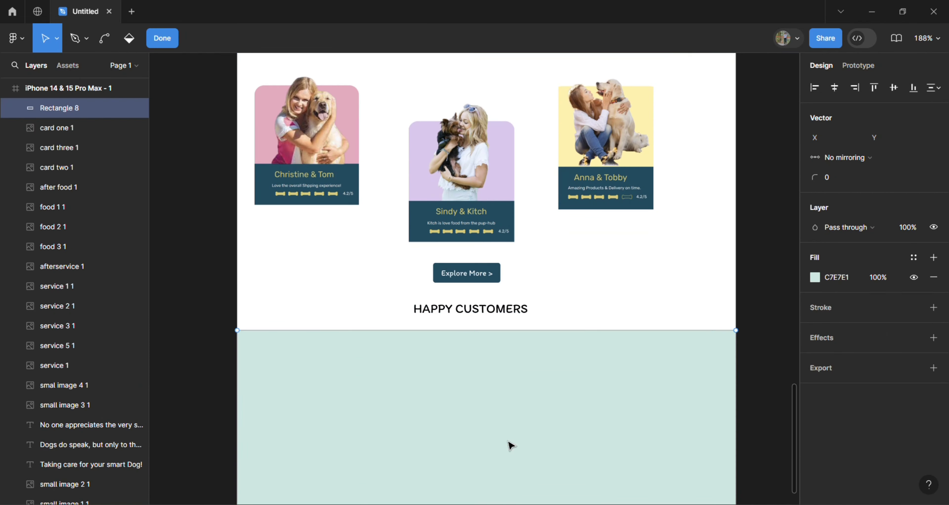
key(Escape)
right_click(512, 446)
click(528, 216)
Step: Place the copied heading near the upper edge of the mint rectangle and change its text to "Join us with Affiliate program"
scroll(528, 218, up, 8)
scroll(508, 354, down, 6)
drag(509, 353, 517, 393)
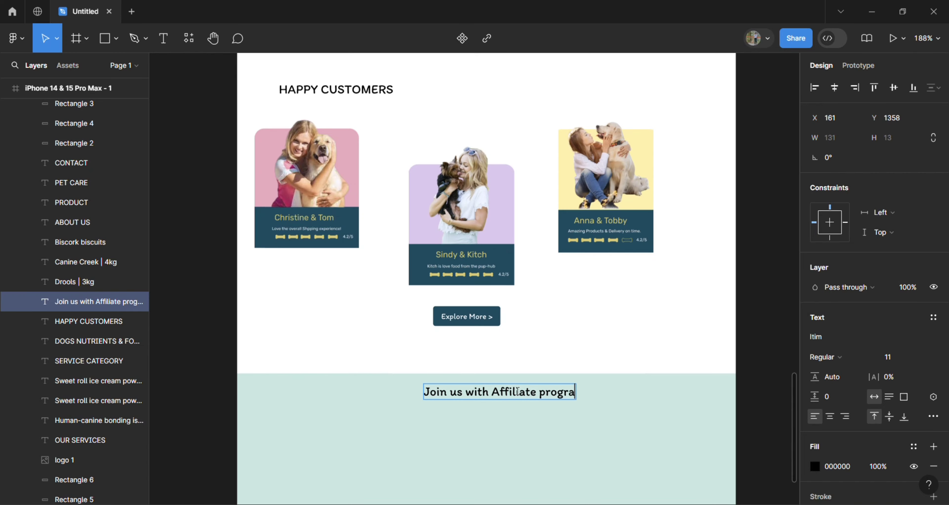
drag(521, 452, 548, 323)
scroll(548, 322, down, 4)
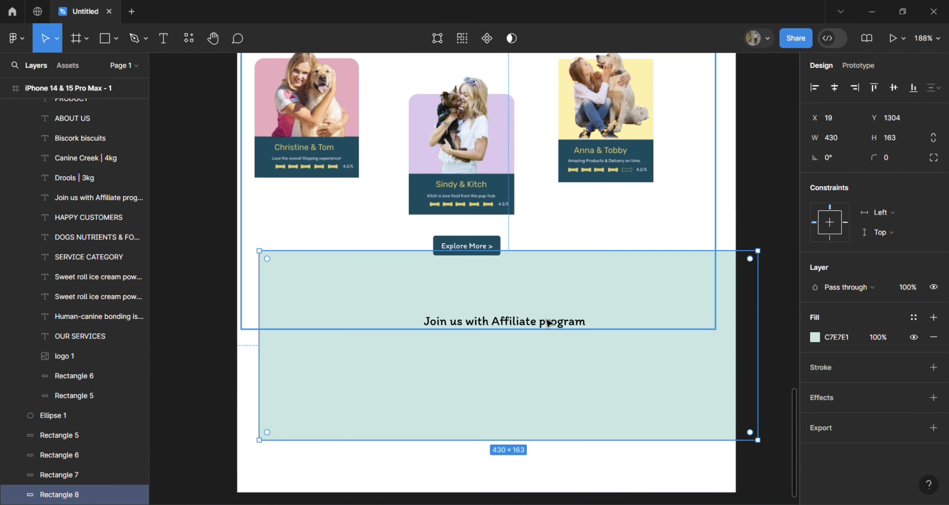
click(527, 322)
scroll(519, 353, down, 2)
key(Escape)
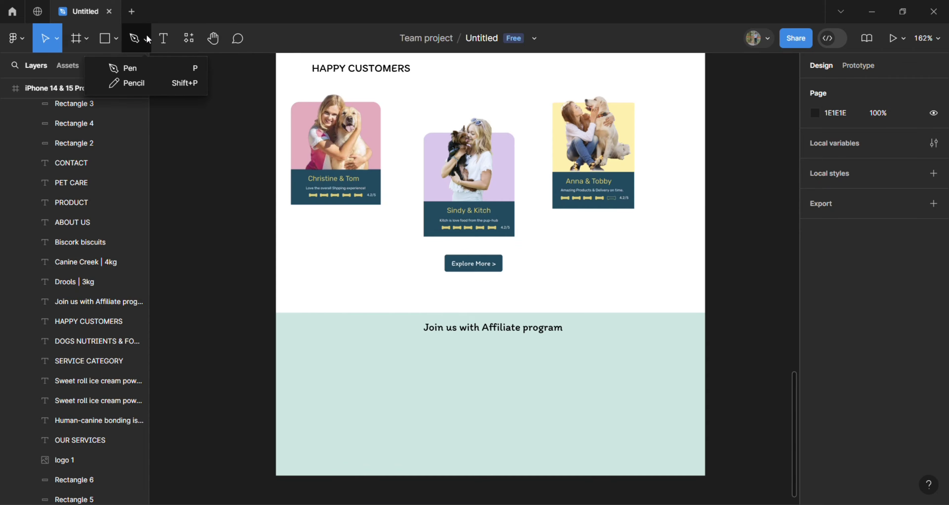
Step: Draw a rectangle about 178 × 23 beneath the affiliate heading and fill it with the off-white F8F5F5
key(r)
scroll(476, 371, up, 3)
mouse_move(339, 338)
mouse_down()
mouse_move(621, 375)
mouse_move(609, 373)
mouse_up()
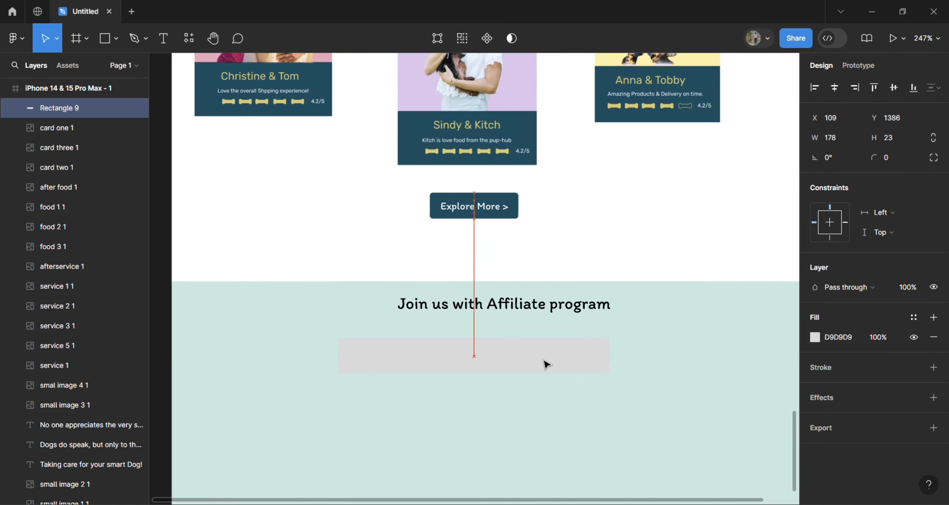
drag(548, 364, 520, 363)
click(815, 337)
mouse_move(654, 191)
mouse_down()
mouse_move(641, 188)
mouse_move(656, 195)
mouse_up()
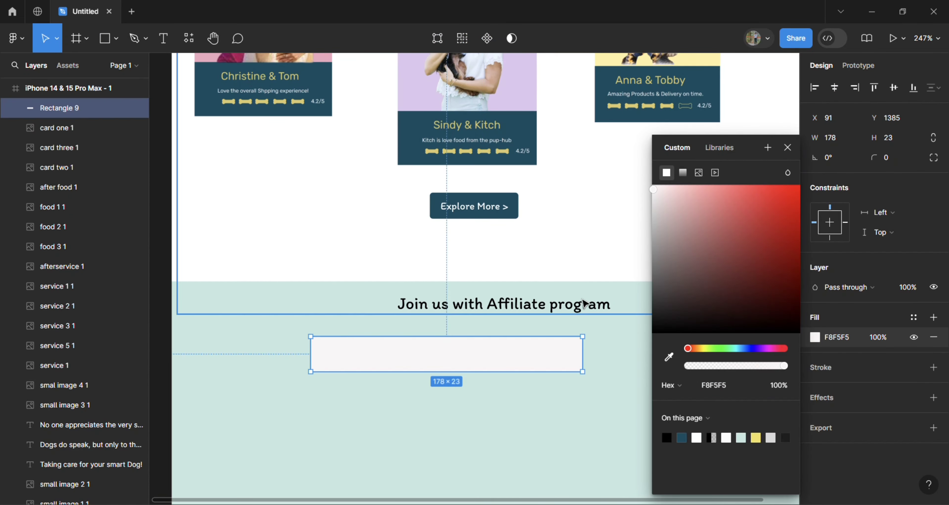
Step: Try to lay a copy of the affiliate heading over the off-white rectangle as its text
click(537, 381)
click(462, 357)
click(476, 311)
drag(477, 311, 412, 396)
right_click(330, 356)
click(369, 219)
key(ctrl+z)
double_click(395, 363)
right_click(395, 363)
click(437, 202)
key(ctrl+z)
drag(410, 363, 426, 376)
right_click(437, 439)
click(470, 201)
click(430, 393)
click(433, 356)
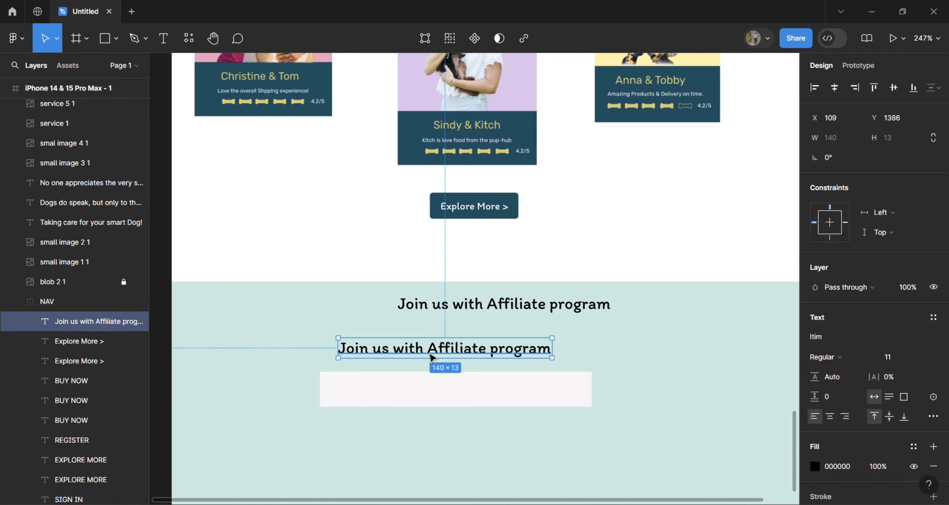
key(Delete)
Step: Add the text "Type your email address here" inside the off-white rectangle at font size 8
key(t)
click(368, 400)
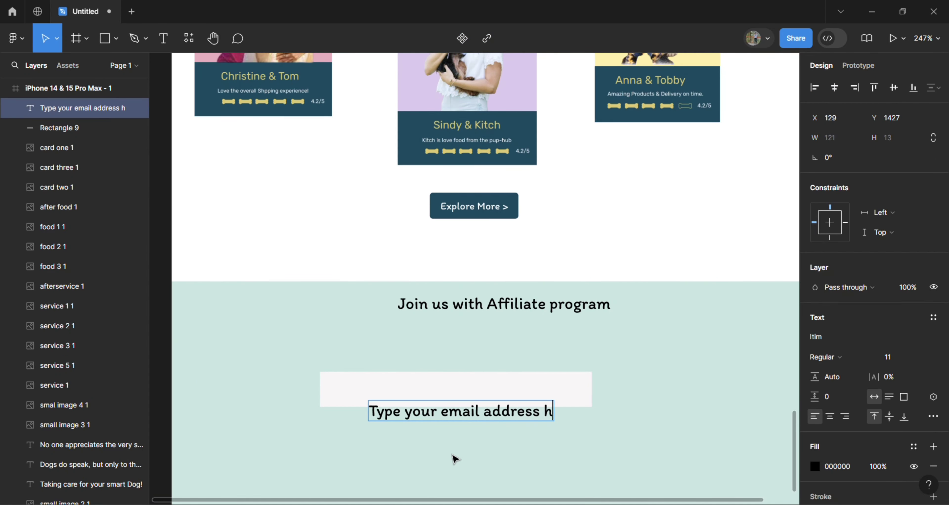
key(Down)
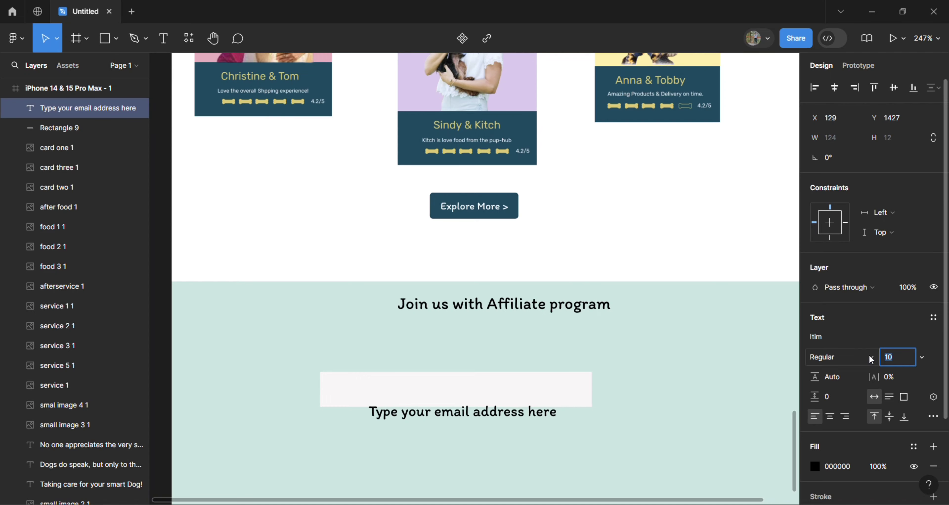
drag(461, 411, 423, 392)
click(903, 357)
text(8)
Step: Set the email text's font to Jacques Francois and fit it inside the off-white rectangle, repositioned and widened to about 254
click(840, 336)
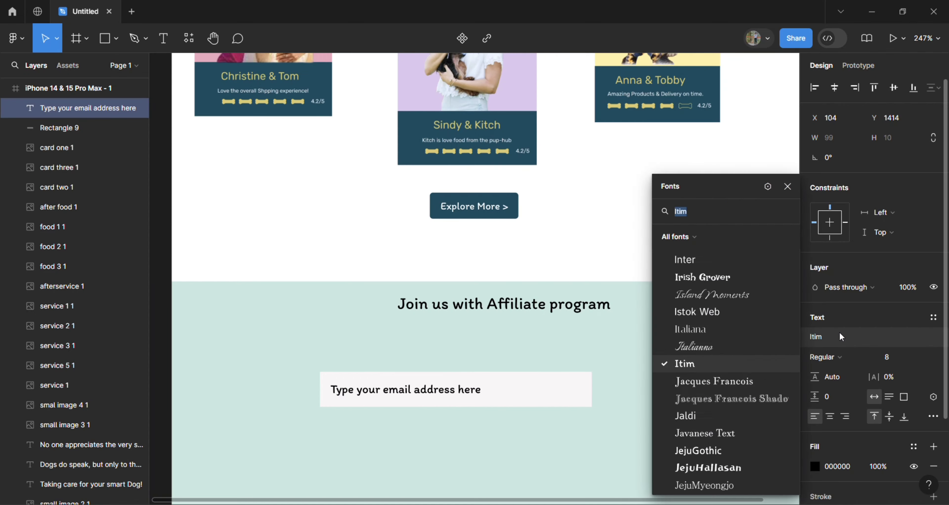
click(720, 381)
drag(564, 396, 691, 343)
drag(441, 397, 425, 352)
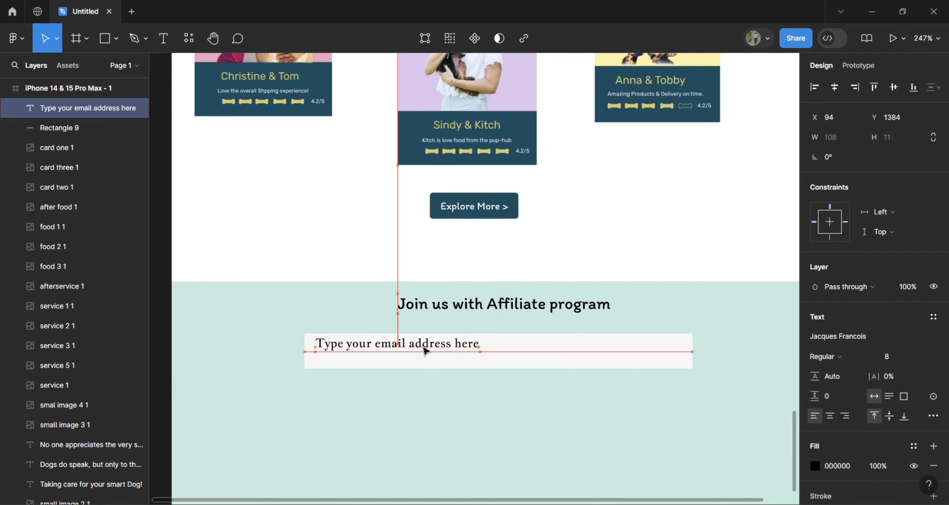
Step: Draw a button rectangle about 57 × 9 with corner radius 3 beside the email text and make the off-white field taller
key(r)
drag(578, 346, 665, 360)
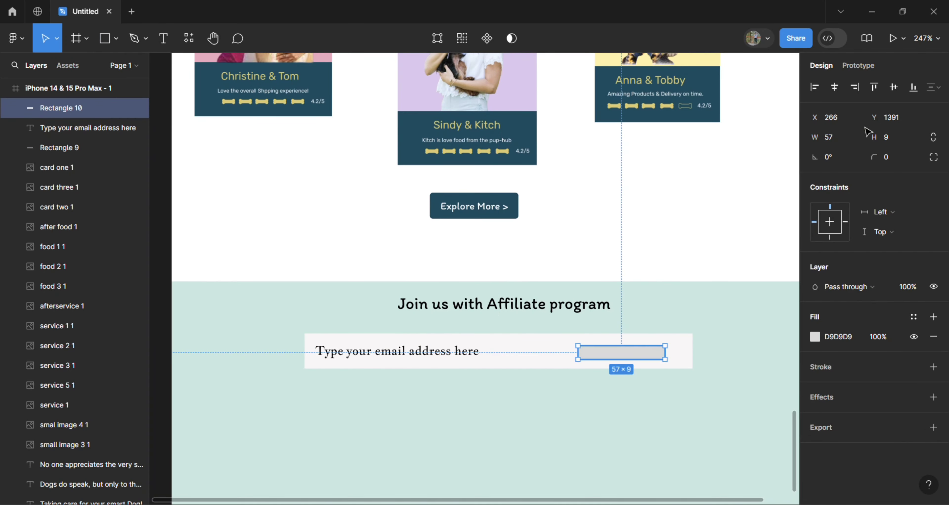
click(534, 370)
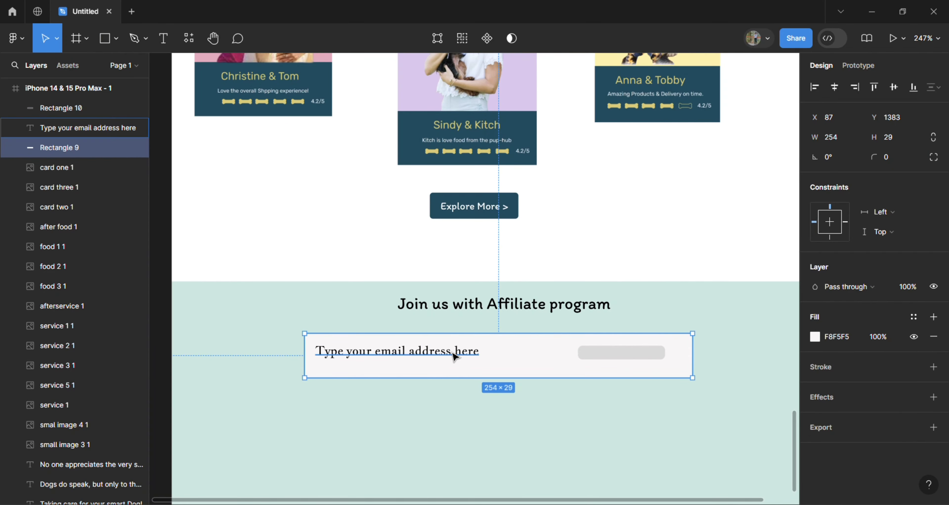
drag(318, 354, 321, 357)
drag(639, 354, 621, 357)
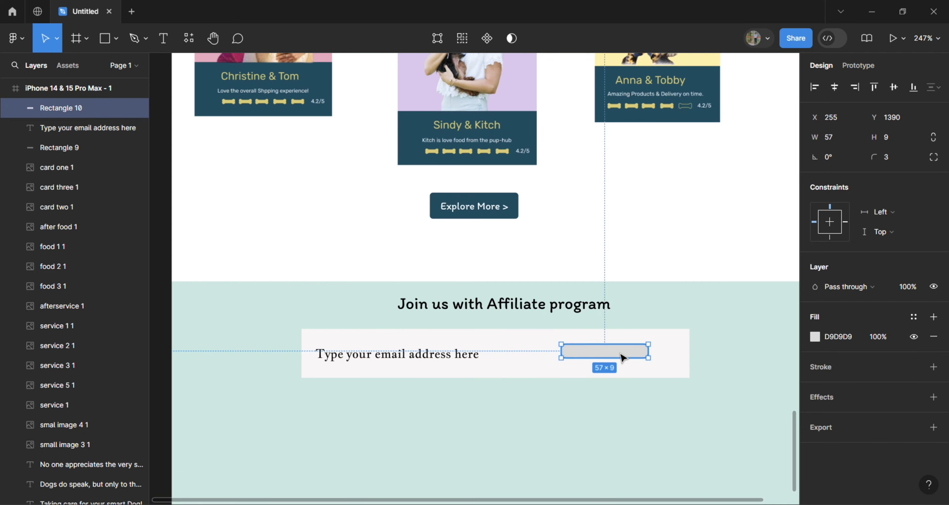
Step: Increase the small button's height to 12 and give it the Explore More button's fill colour 124C5F
click(632, 402)
click(474, 206)
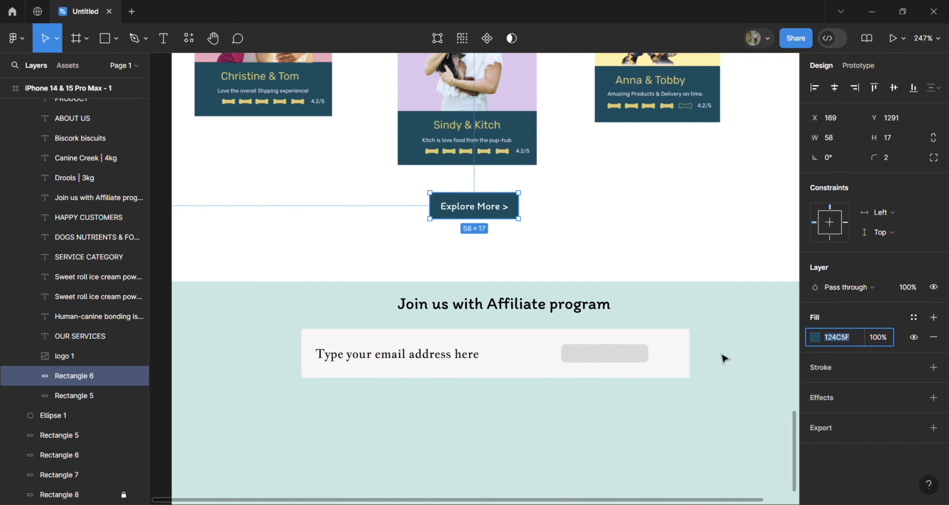
click(605, 354)
click(838, 337)
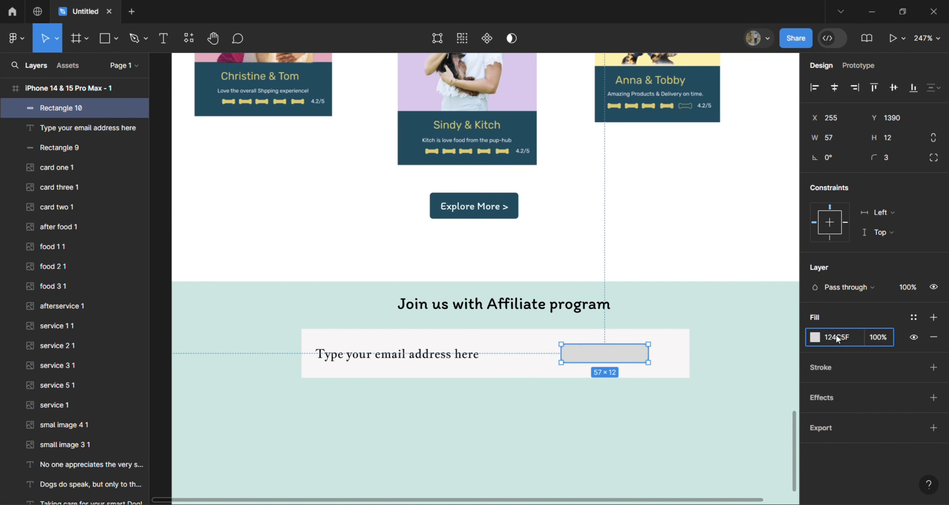
Step: Try to label the small button with a white "Submit Now" made from a copy of the Explore More label
click(474, 207)
click(712, 430)
double_click(475, 207)
click(171, 40)
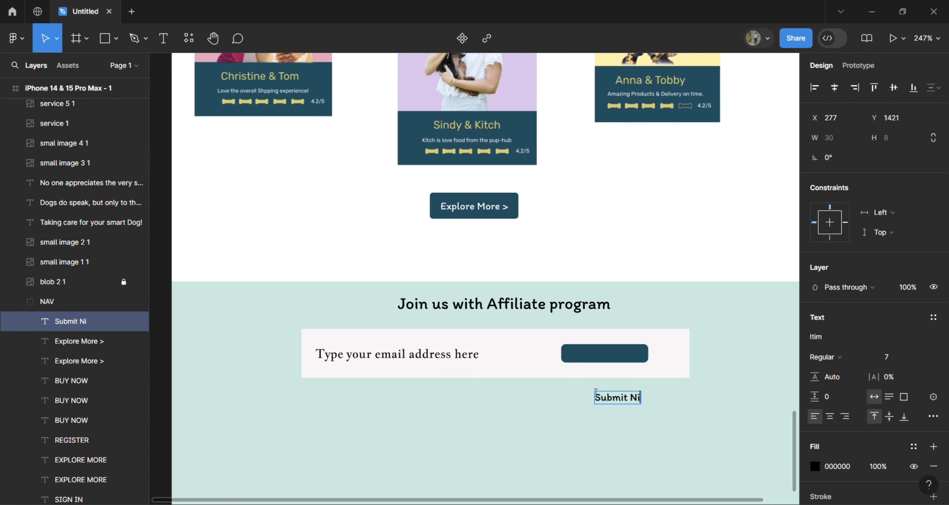
click(815, 467)
click(652, 185)
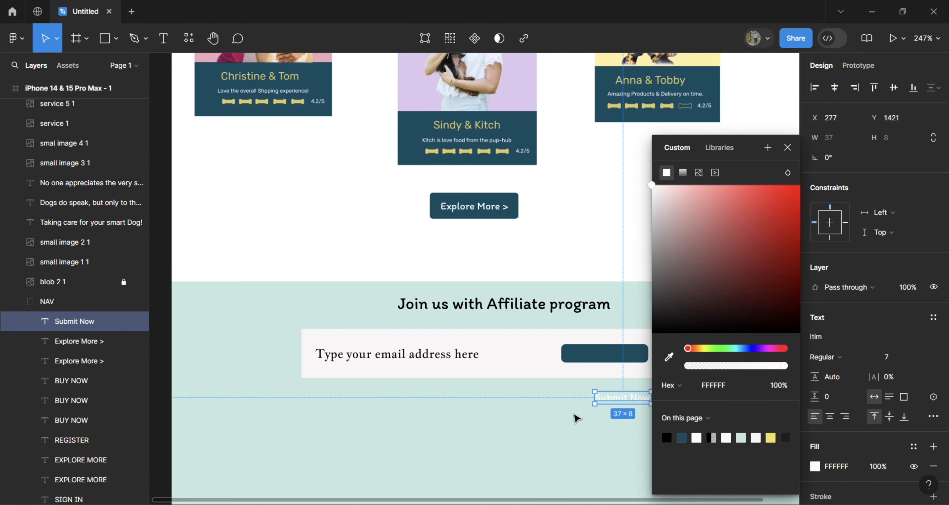
drag(604, 360, 597, 405)
right_click(597, 405)
click(590, 409)
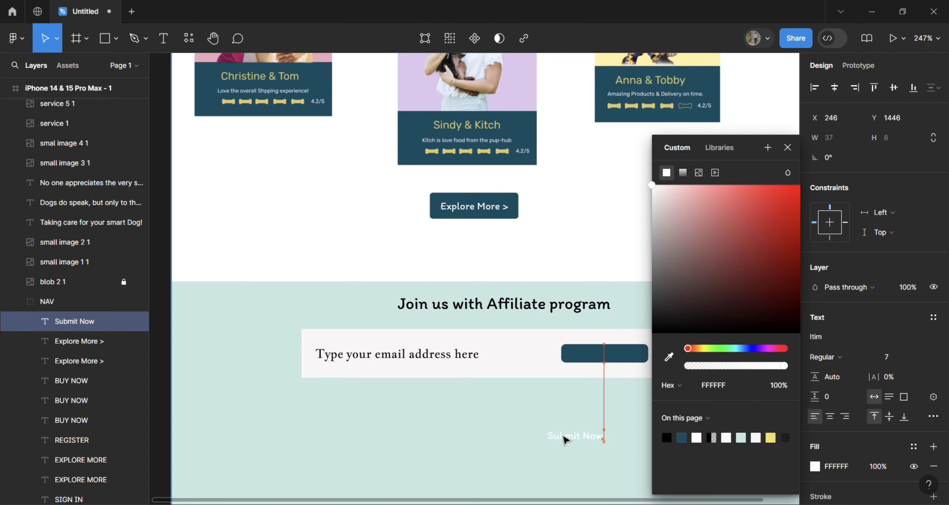
double_click(468, 355)
key(Escape)
drag(474, 359, 529, 372)
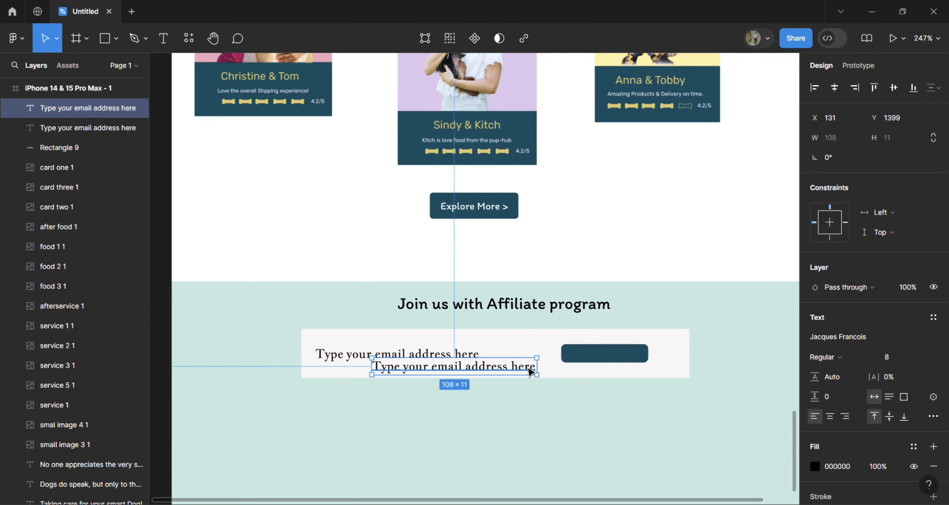
key(ctrl+z)
Step: Add a new text reading "Submit now" at the small teal button in the email field
key(t)
click(585, 355)
text(D)
key(BackSpace)
click(815, 466)
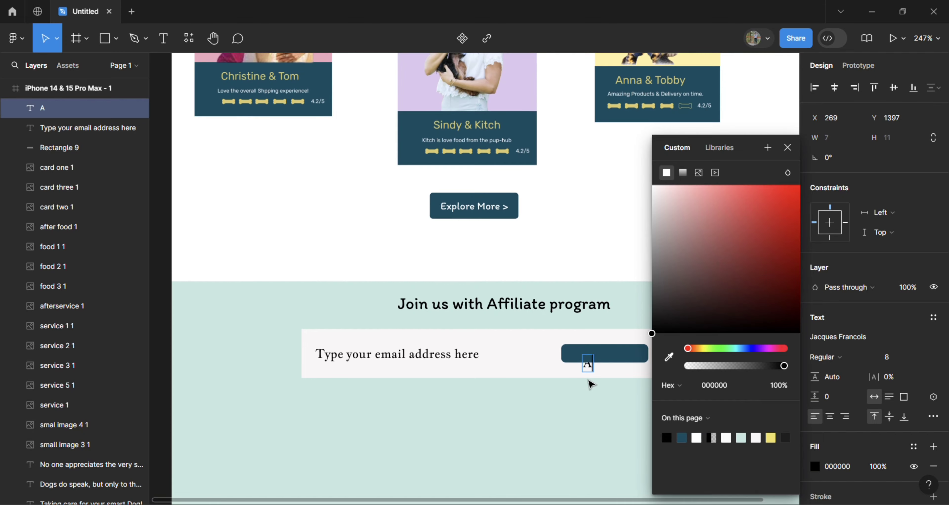
text(now)
Step: Bring the "Submit now" text in front of the teal button and centre it on the button
scroll(590, 384, up, 5)
right_click(540, 333)
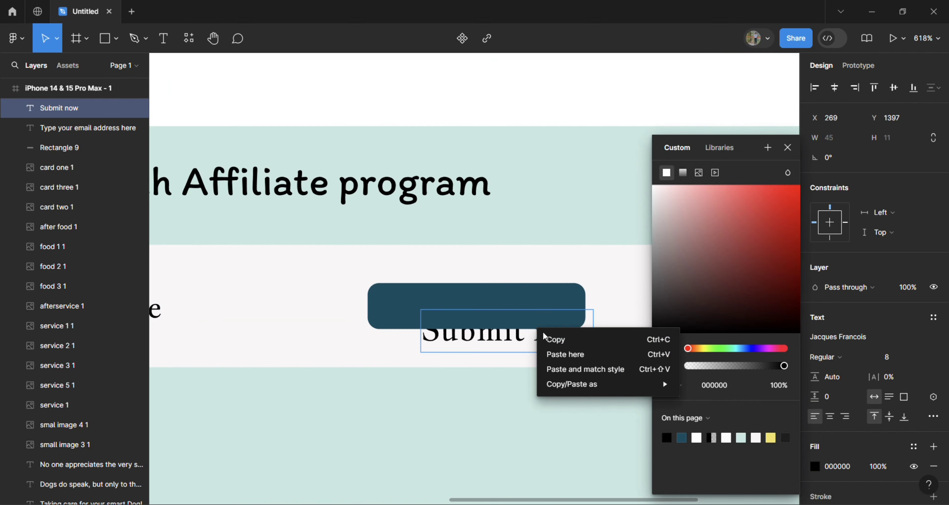
right_click(523, 346)
key(Escape)
key(Escape)
right_click(546, 329)
click(587, 202)
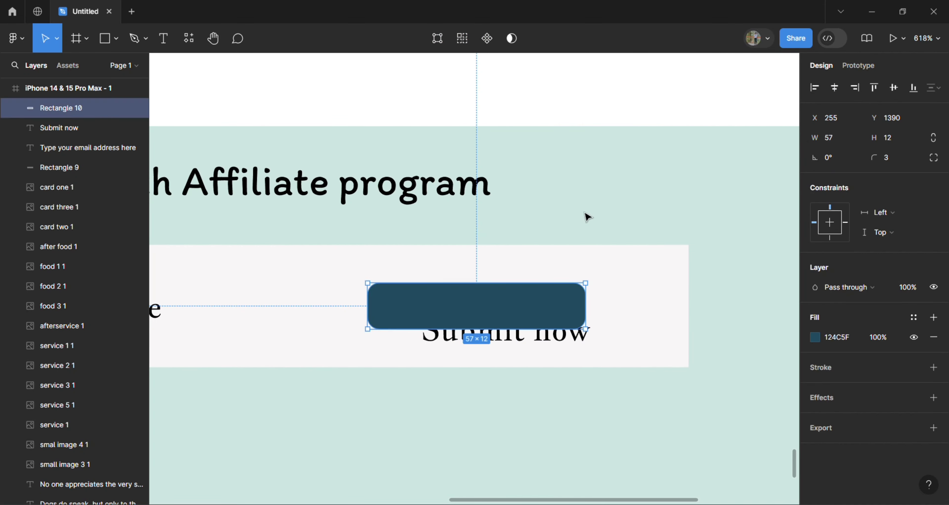
click(571, 337)
key(ctrl+])
drag(516, 331, 487, 311)
Step: Change the "Submit now" text's fill colour to white
click(816, 467)
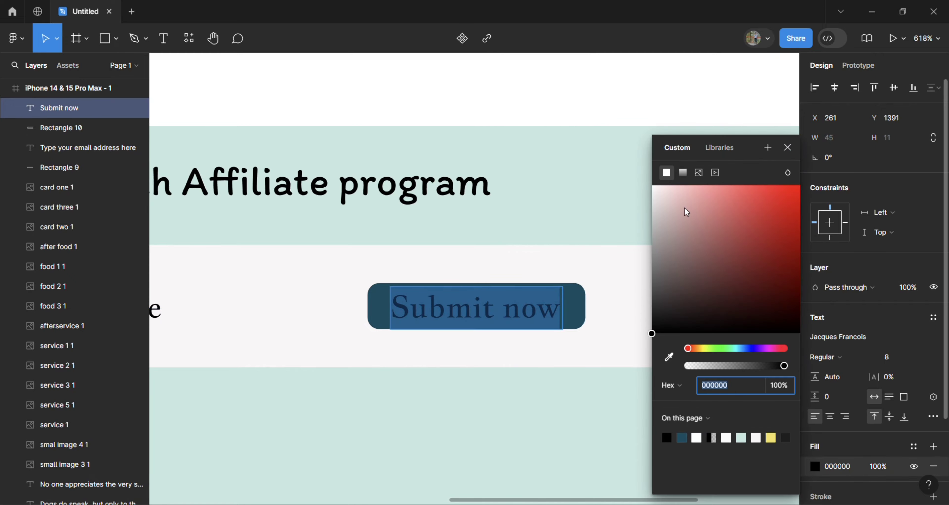
click(714, 433)
scroll(525, 393, down, 6)
key(Escape)
Step: Copy the affiliate heading below the email field, change its text to "Follow us on social media" and centre it
scroll(533, 414, up, 1)
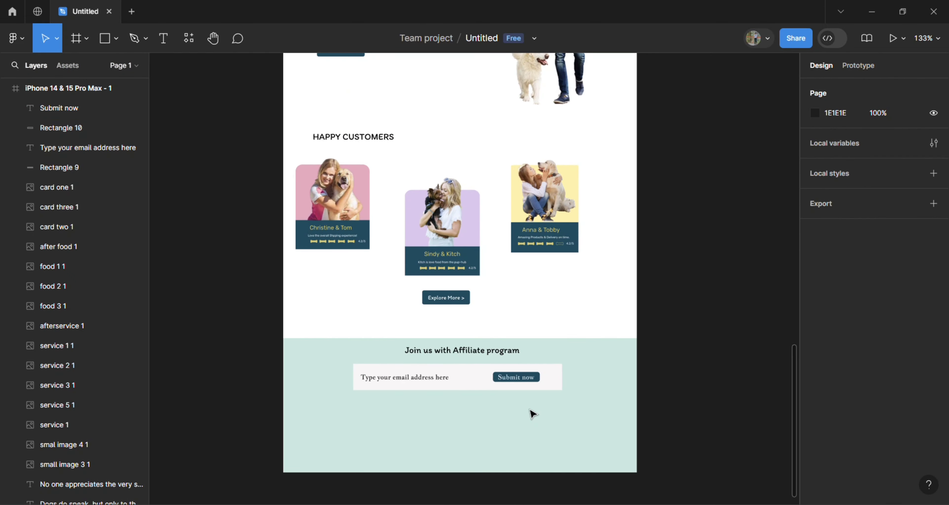
drag(487, 350, 482, 410)
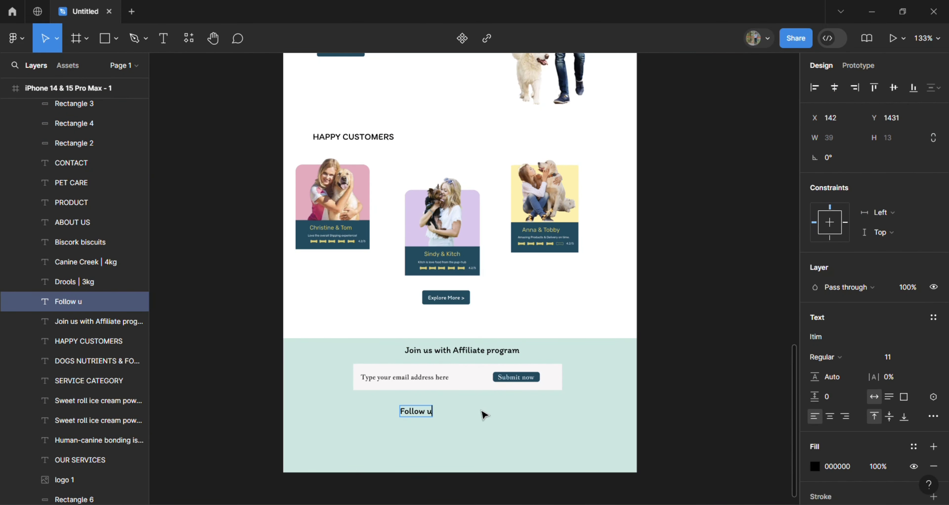
key(Escape)
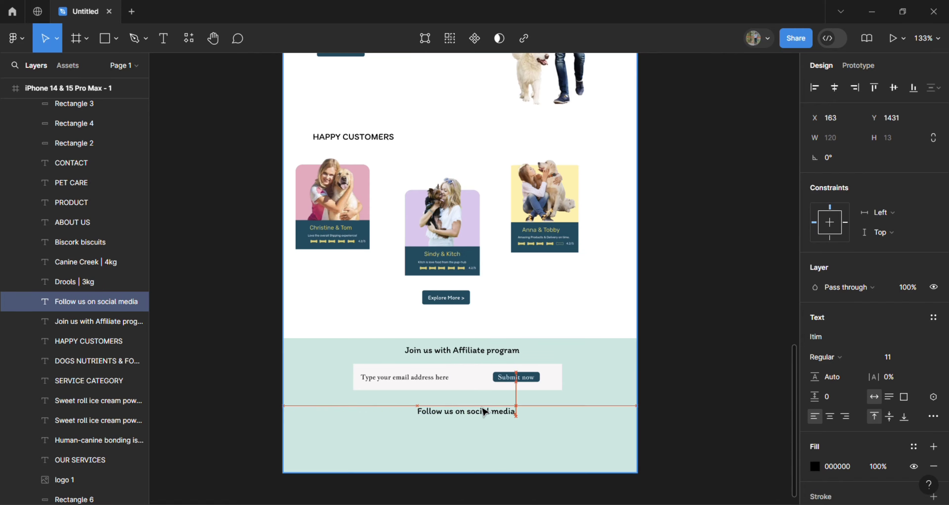
scroll(501, 413, down, 1)
key(Escape)
Step: Draw a circle about 28 × 26 below the social media heading, duplicate it twice and space the three in a row
key(o)
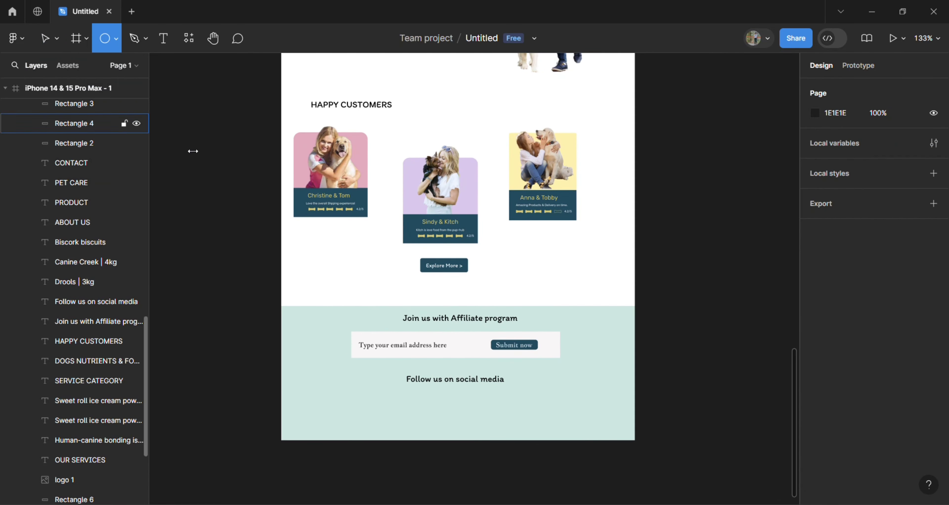
scroll(406, 369, up, 5)
mouse_move(428, 253)
mouse_down()
mouse_move(477, 296)
mouse_move(657, 282)
mouse_up()
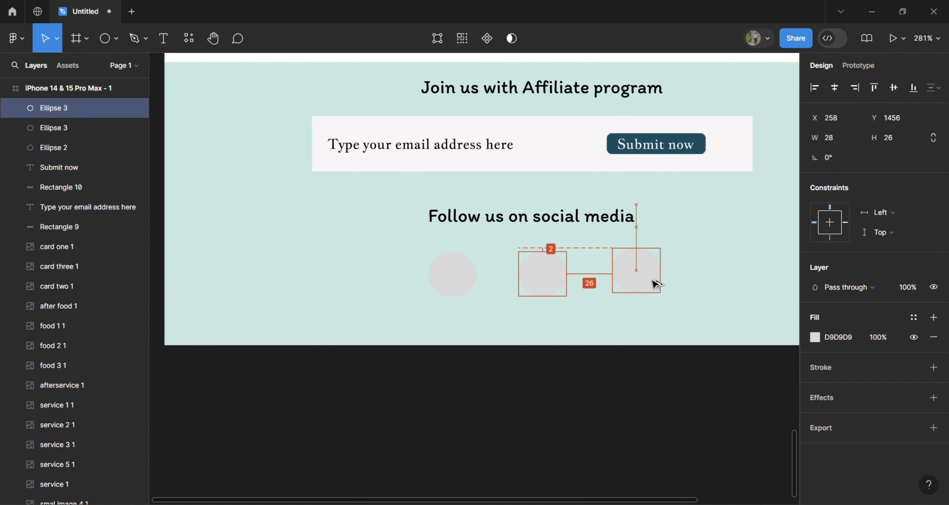
click(580, 377)
drag(453, 272, 431, 265)
click(556, 278)
drag(557, 279, 546, 279)
drag(651, 279, 643, 278)
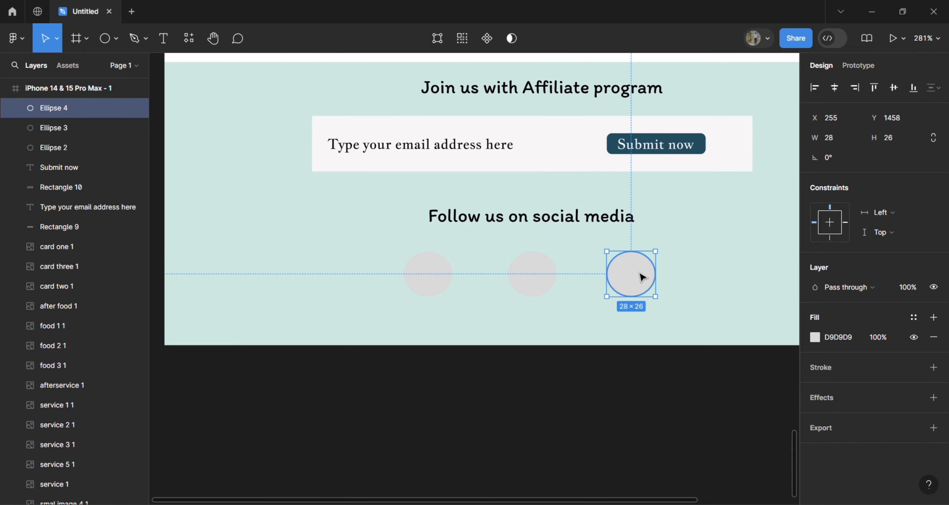
Step: Set the third social media circle's fill to the darker grey C1B9B9
click(815, 337)
click(662, 207)
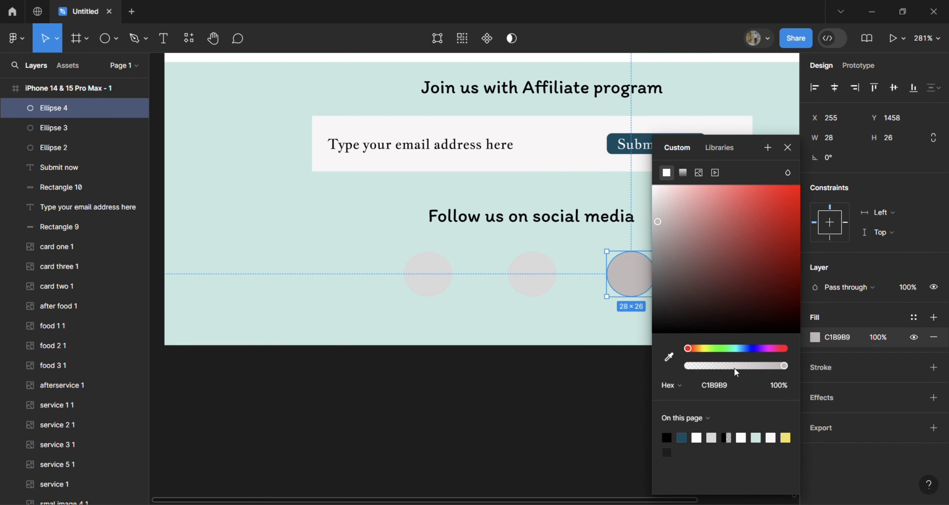
click(601, 396)
Step: Search the Iconify plugin for "facebook" and import the round blue Facebook logo
scroll(254, 247, down, 5)
right_click(249, 239)
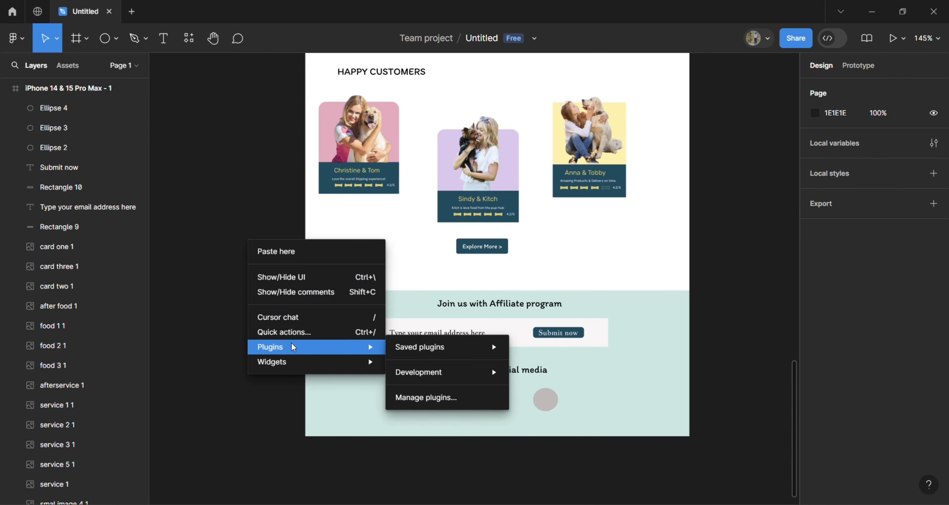
key(Escape)
key(ctrl+alt+p)
text(facebook)
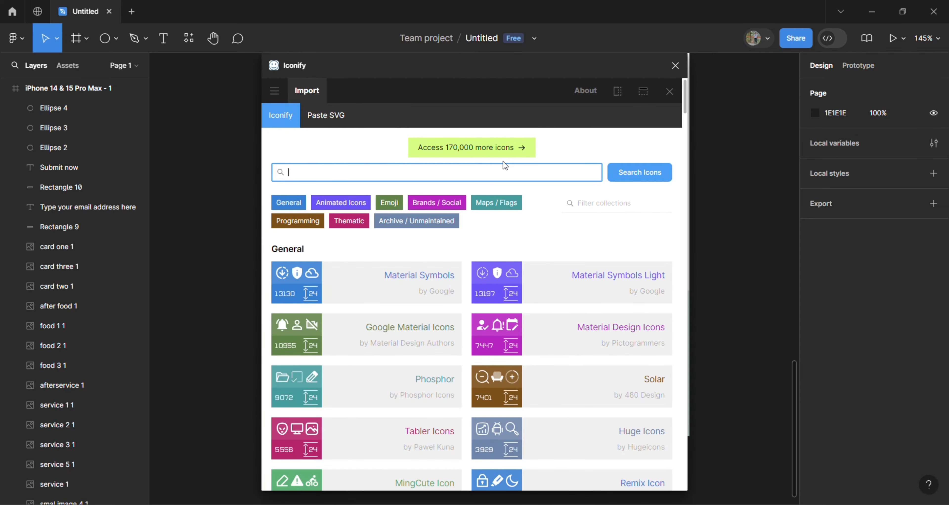
key(Return)
scroll(541, 384, down, 3)
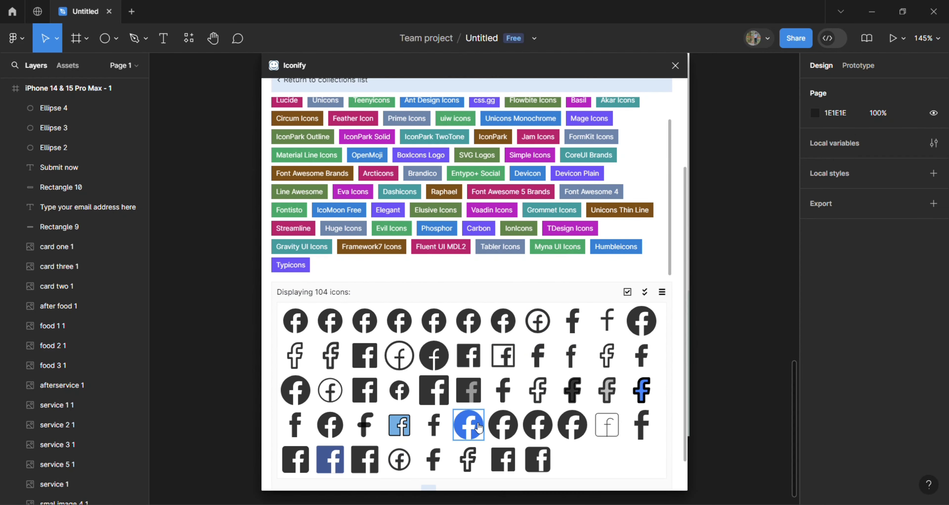
click(466, 423)
click(485, 470)
key(Escape)
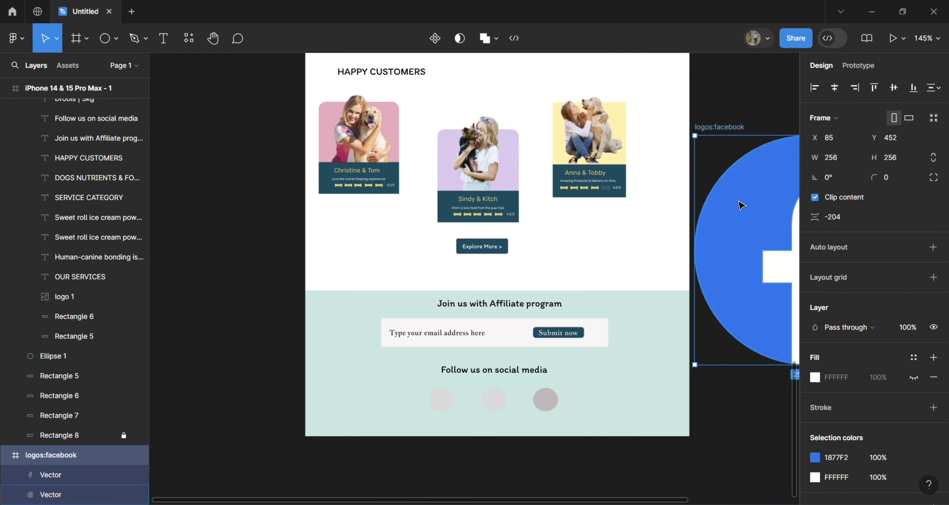
Step: Shrink the Facebook logo to about 18 × 15 and place it at the centre of the first social media circle
drag(740, 203, 479, 218)
scroll(529, 249, up, 5)
drag(674, 396, 394, 106)
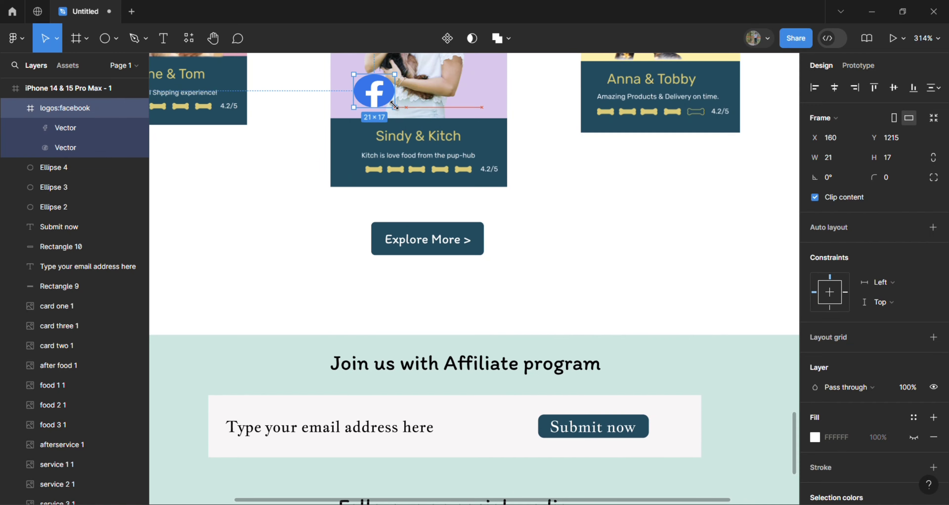
scroll(408, 375, down, 5)
drag(408, 375, 344, 314)
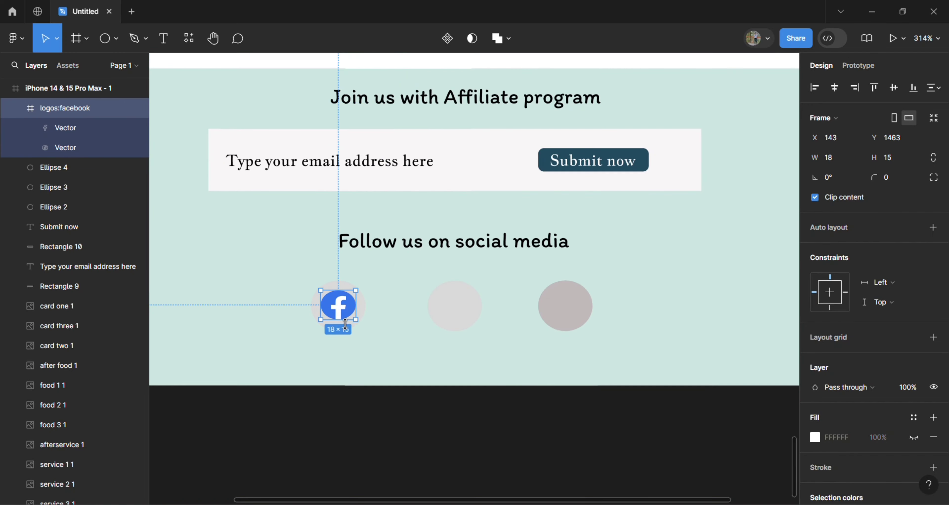
key(Escape)
Step: Search Iconify for "instagram" and import the multicoloured Skill Icons Instagram logo
scroll(353, 312, down, 5)
scroll(360, 360, up, 1)
right_click(695, 242)
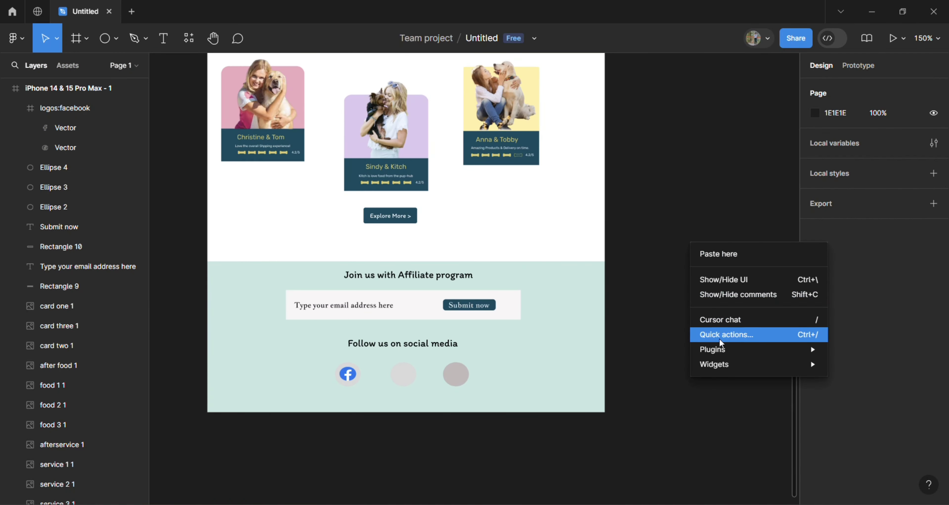
click(673, 363)
key(Return)
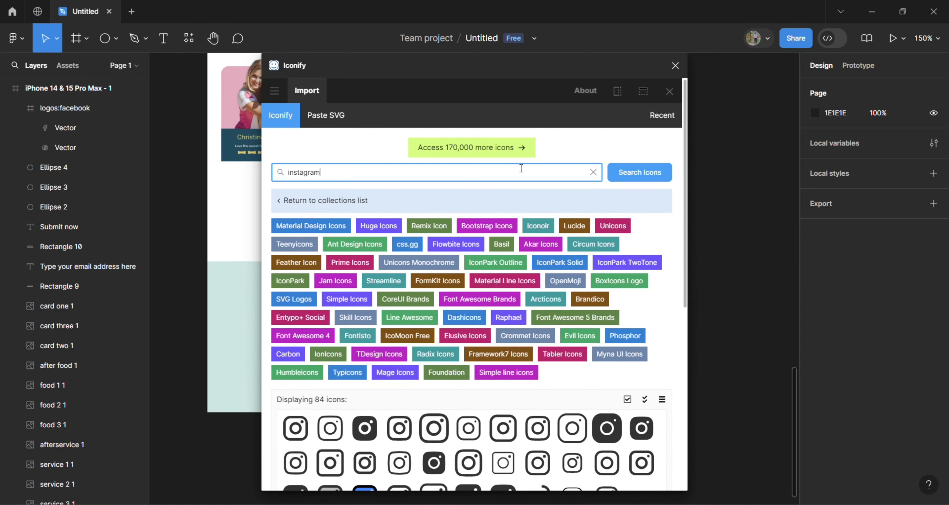
scroll(471, 294, down, 5)
click(538, 250)
click(485, 471)
click(675, 65)
Step: Shrink the Instagram logo and centre it on the second social media circle
drag(737, 279, 421, 207)
drag(532, 377, 311, 169)
scroll(426, 356, up, 5)
drag(426, 355, 380, 413)
scroll(315, 462, up, 2)
scroll(315, 462, left, 2)
key(Escape)
Step: Search Iconify for "snapchat" and look through the icons on the result pages
scroll(315, 462, down, 5)
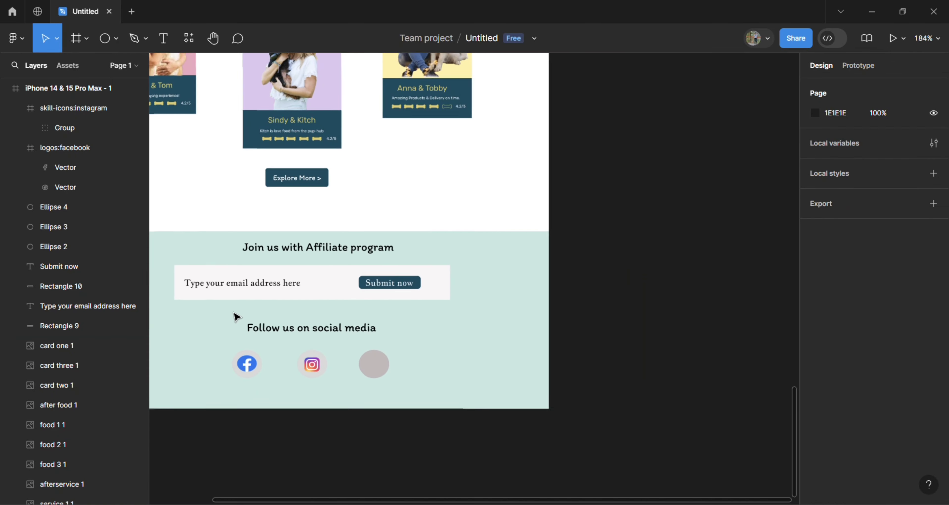
right_click(604, 234)
mouse_move(719, 331)
click(759, 348)
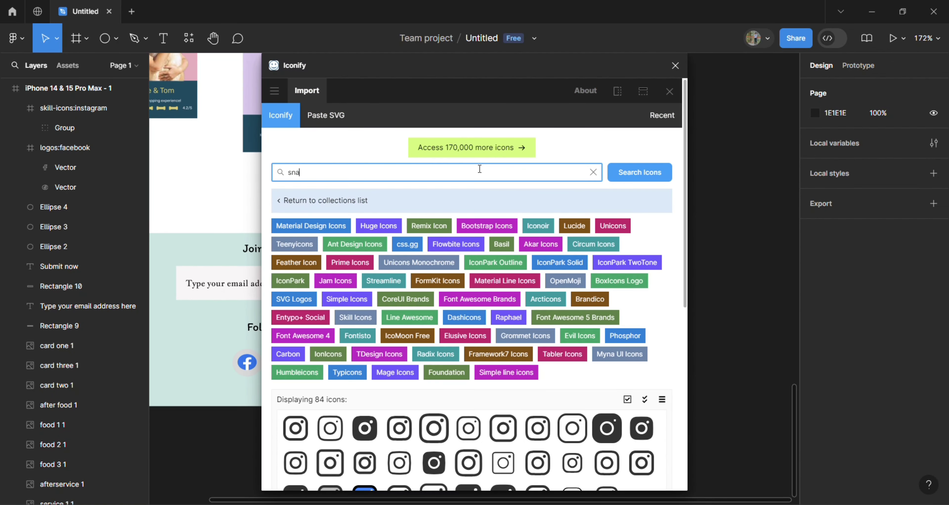
text(snapchat)
key(Return)
scroll(480, 332, down, 5)
click(480, 344)
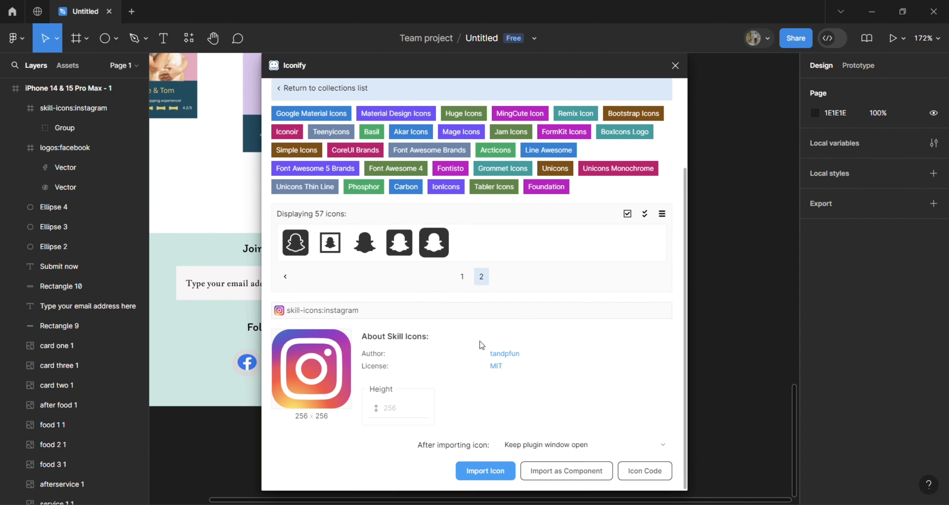
click(285, 291)
scroll(394, 221, up, 4)
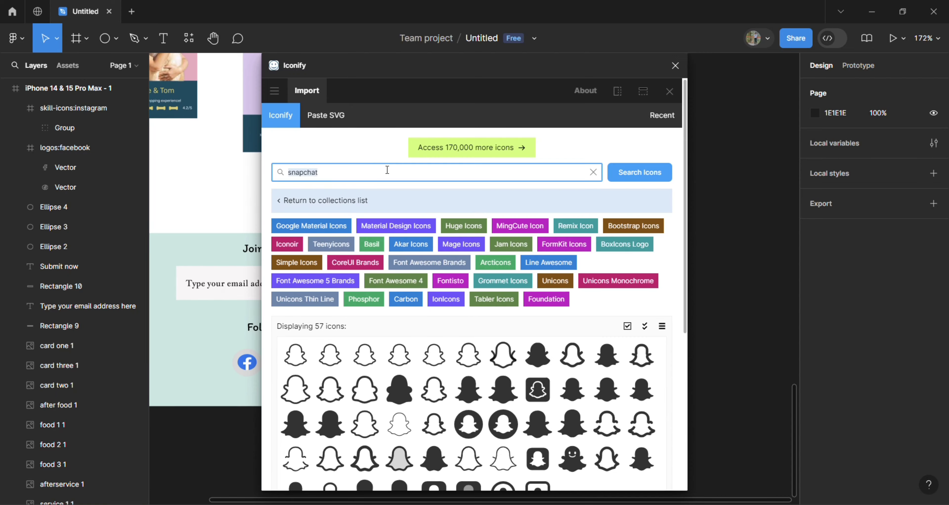
Step: Search Iconify for "twitter" and bring the blue rounded-square Skill Icons Twitter logo onto the canvas
click(387, 170)
text(twiter)
key(Return)
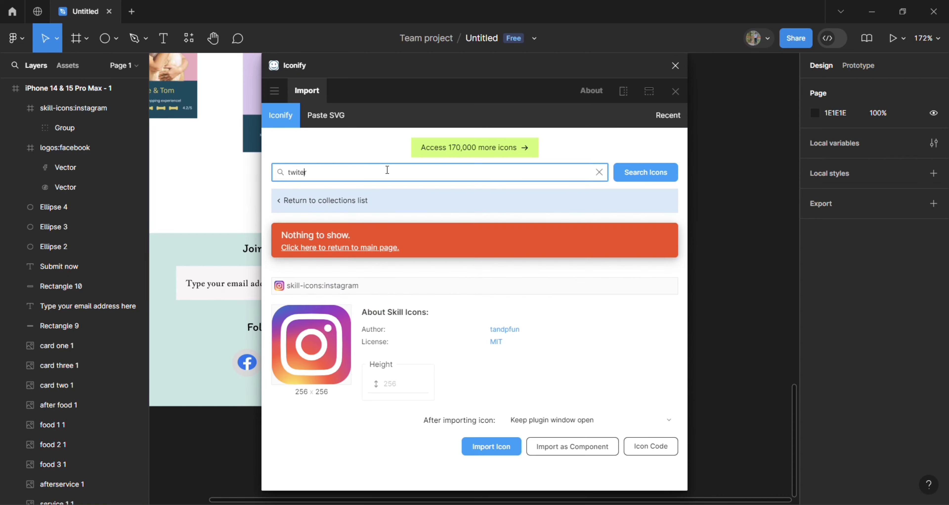
text(t)
key(Return)
scroll(472, 294, down, 5)
drag(399, 423, 746, 214)
click(675, 65)
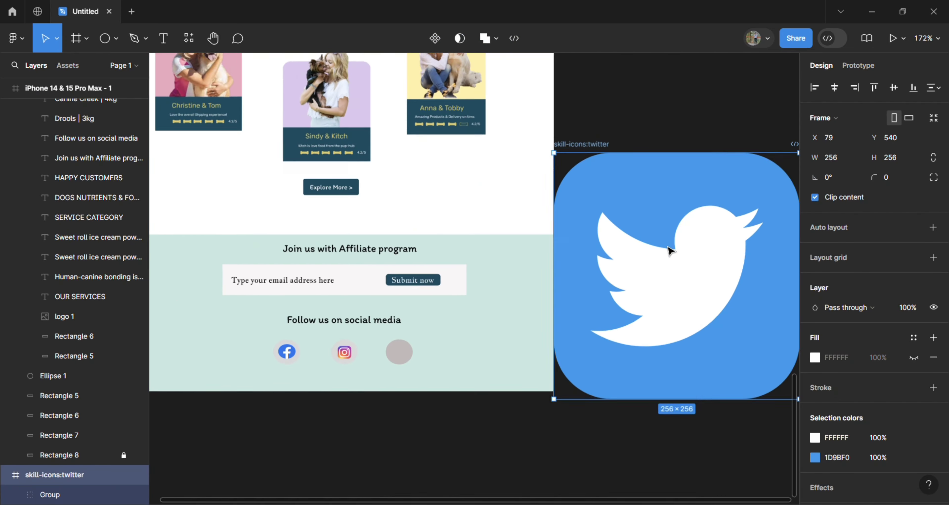
Step: Shrink the Twitter logo and centre it on the third social media circle
scroll(560, 391, down, 2)
drag(562, 391, 460, 342)
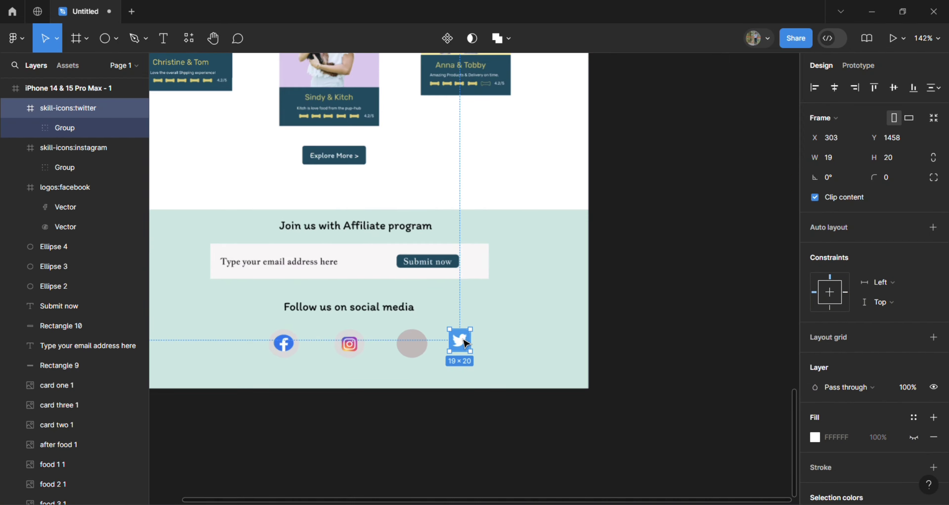
scroll(460, 342, up, 5)
drag(336, 366, 326, 365)
scroll(369, 366, up, 1)
scroll(369, 367, left, 1)
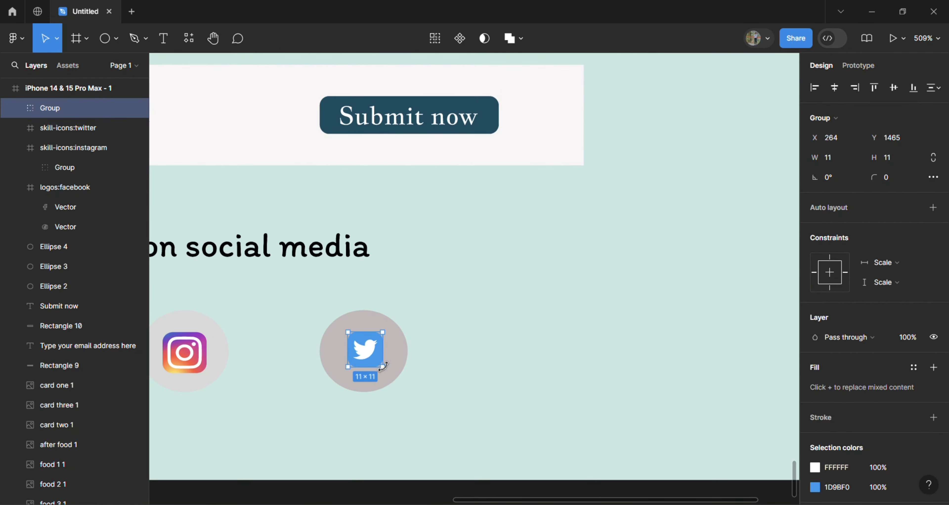
click(464, 387)
Step: Shift the middle customer card to about X 171 and adjust the outer two cards to even out the row's spacing
scroll(464, 388, down, 10)
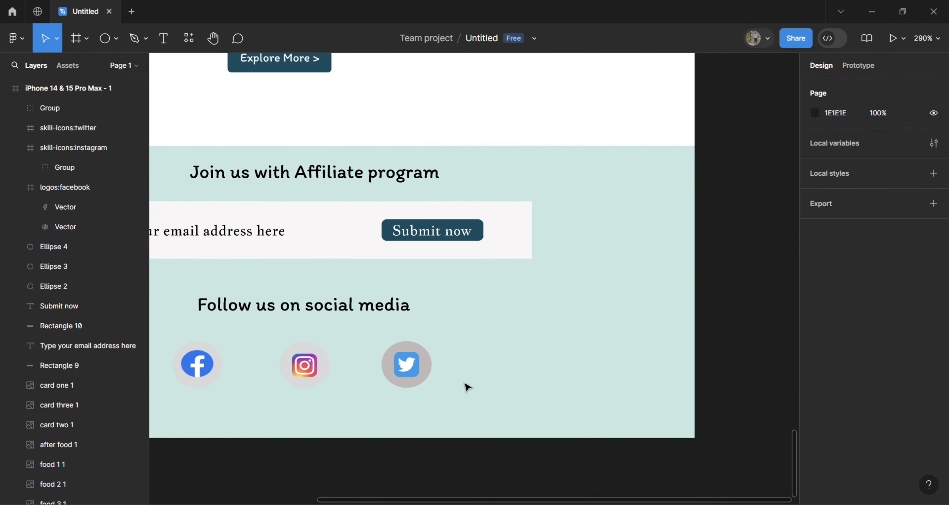
scroll(464, 387, up, 4)
scroll(467, 387, down, 5)
scroll(467, 387, down, 10)
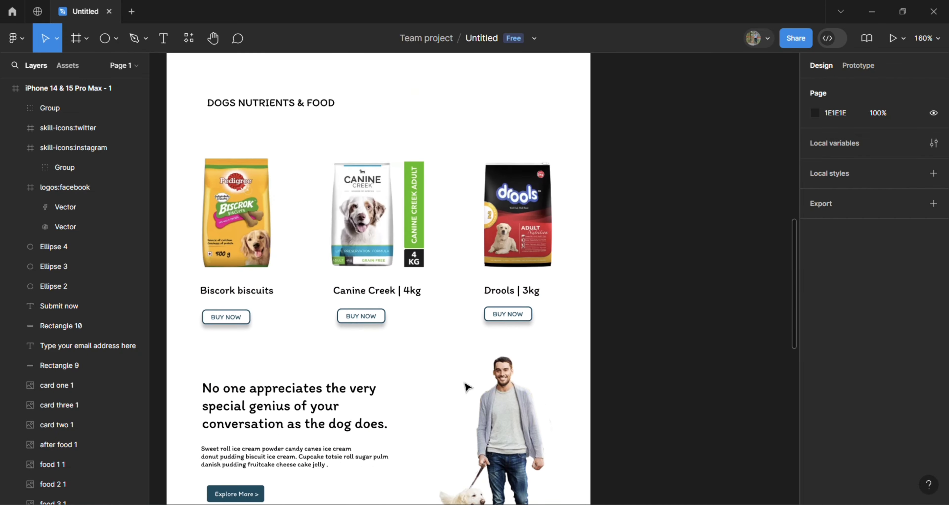
drag(467, 387, 504, 386)
drag(376, 366, 394, 364)
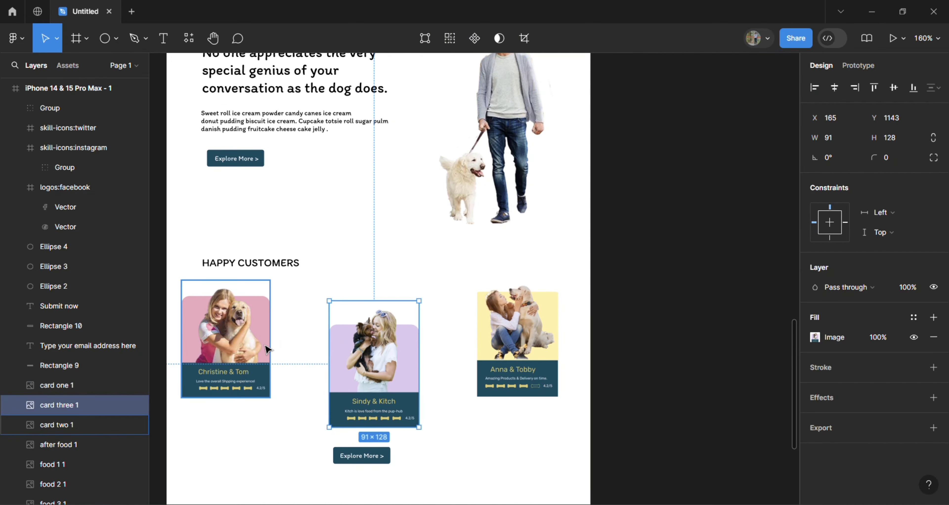
drag(225, 346, 226, 346)
drag(517, 347, 529, 346)
click(370, 363)
Step: Move the "Explore More >" button and its label so they sit centred below the middle customer card
scroll(383, 464, up, 5)
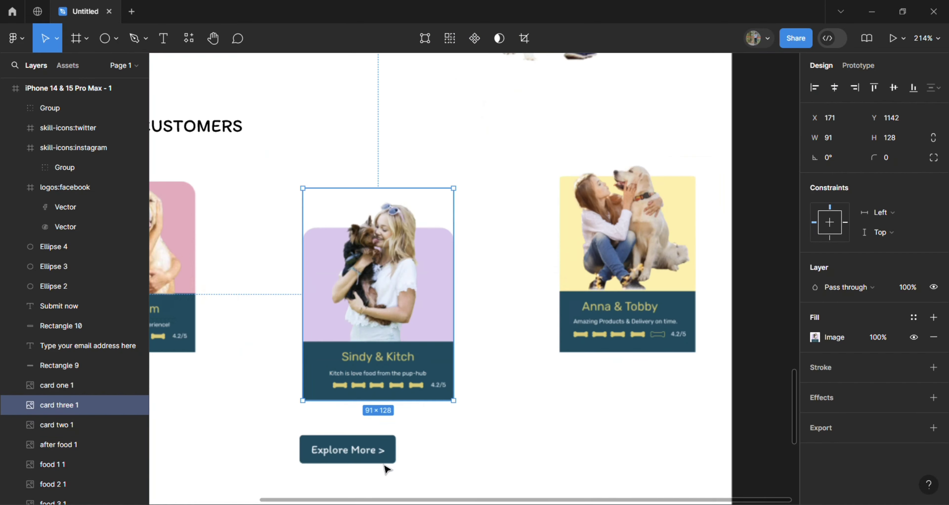
ctrl+click(387, 451)
click(405, 450)
scroll(415, 451, down, 3)
key(super+Tab)
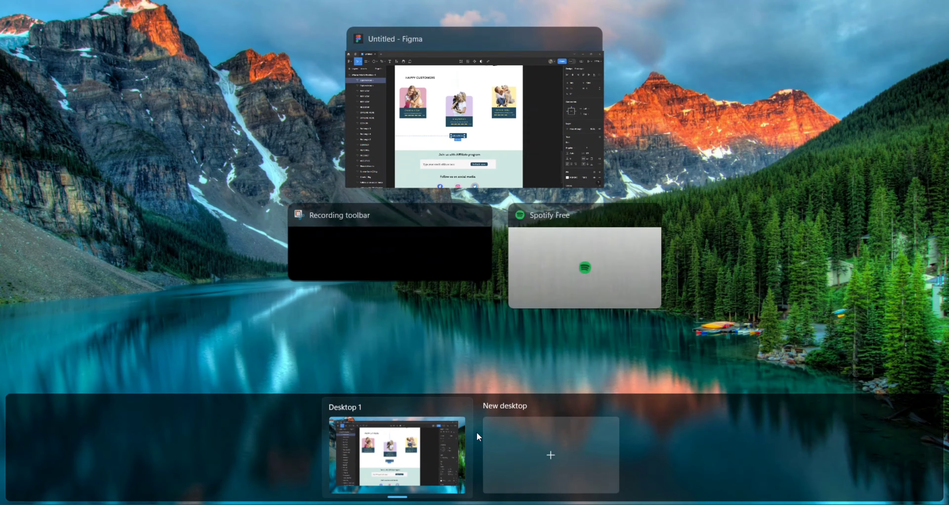
key(Escape)
Step: Select the whole page design, group it and lock the group
scroll(494, 209, down, 3)
scroll(494, 210, up, 5)
key(shift+1)
key(shift+Return)
key(shift+2)
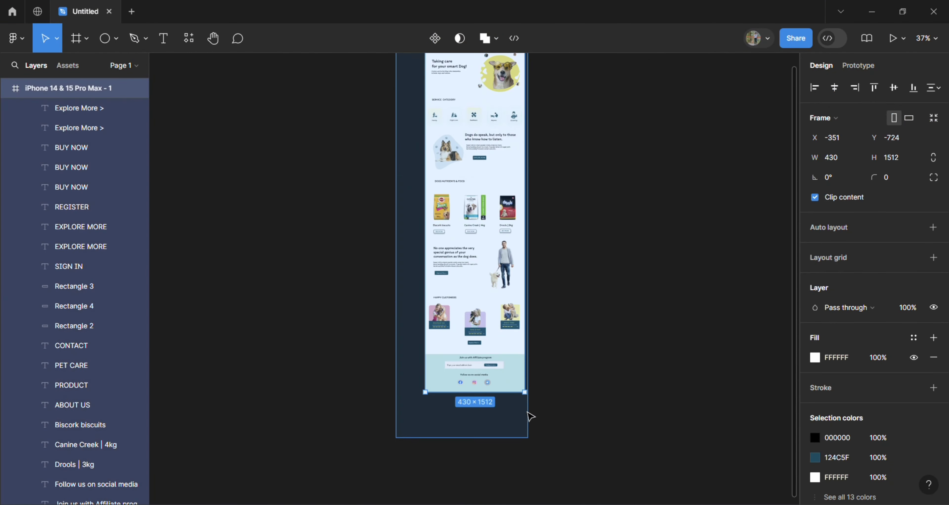
key(ctrl+g)
scroll(502, 289, up, 5)
click(124, 88)
scroll(322, 269, down, 10)
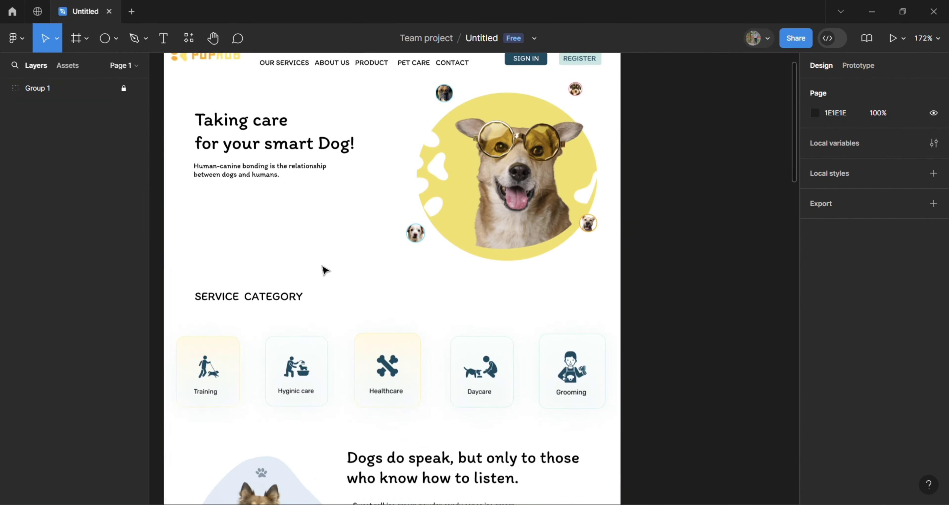